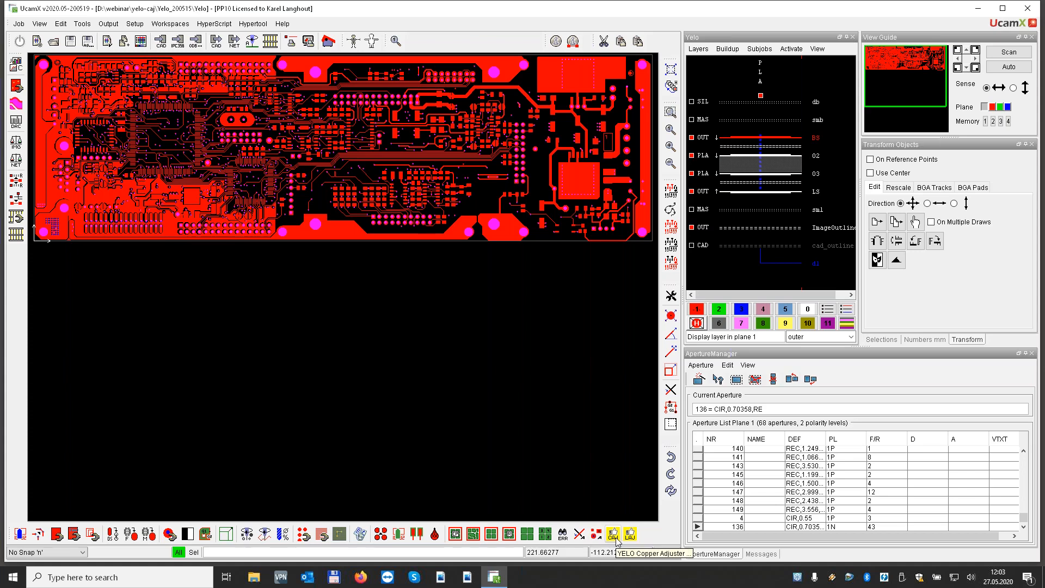
Open the YELO Copper Adjuster, preview the Technology Class 100 parameter set, and reload the YELO-Demo set
left_click(613, 535)
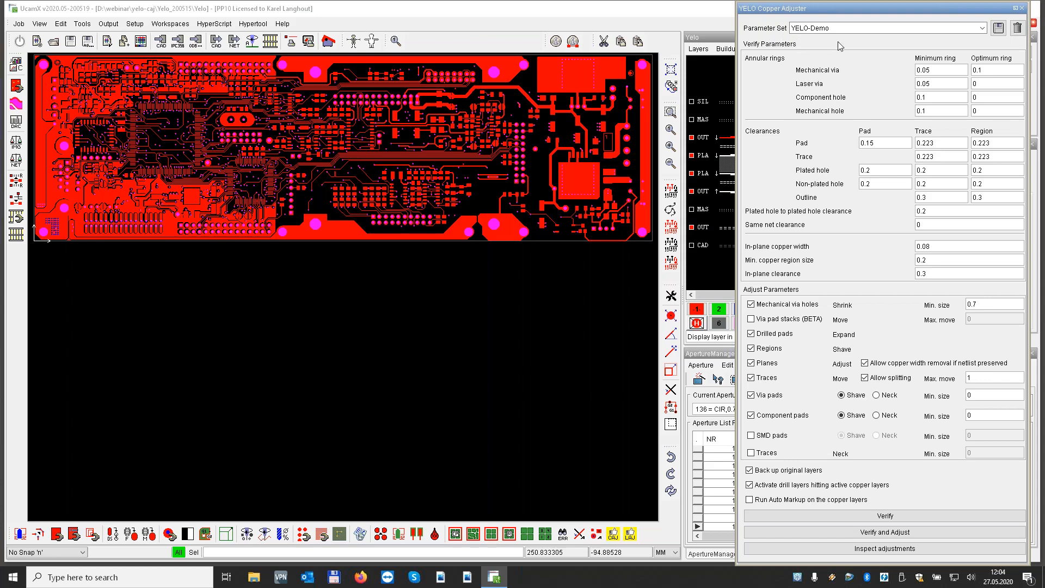
left_click(983, 28)
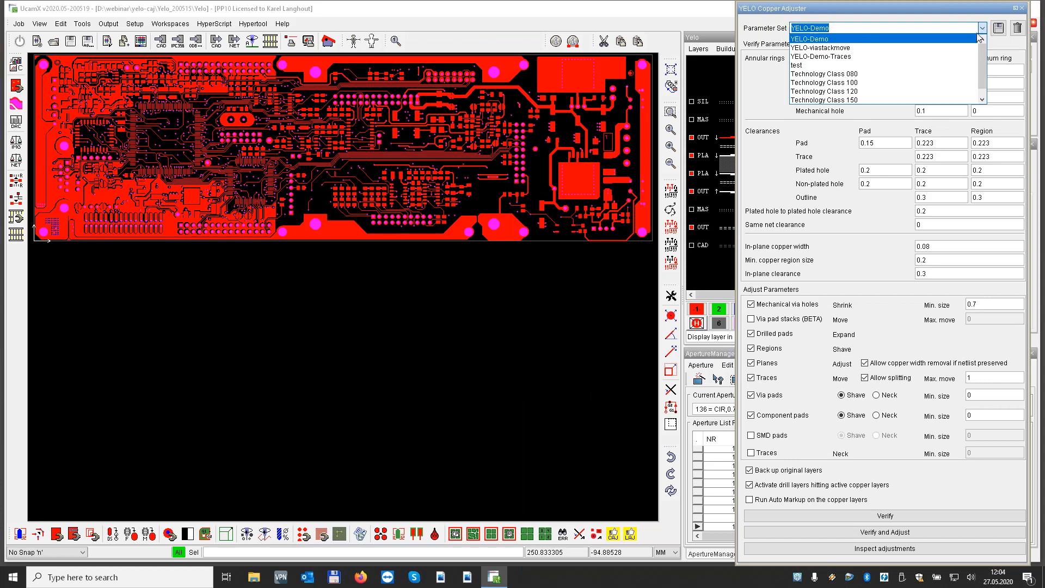
left_click(856, 82)
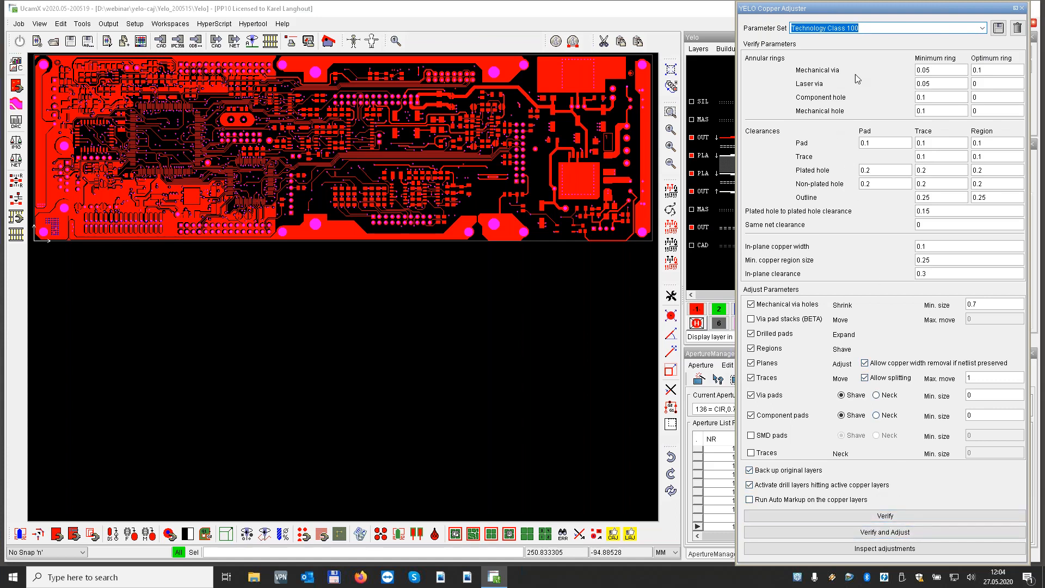
left_click(983, 29)
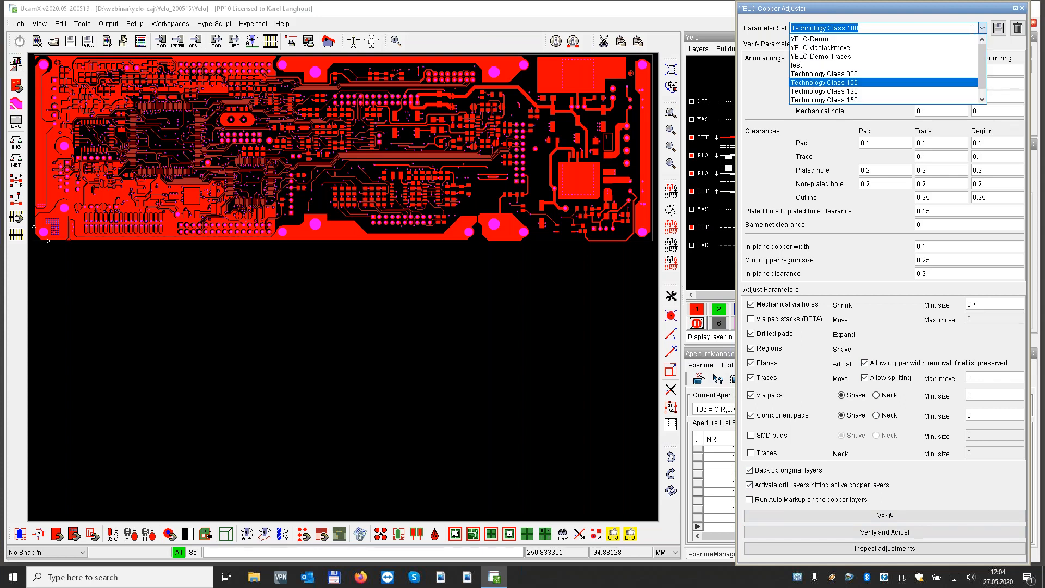
left_click(827, 38)
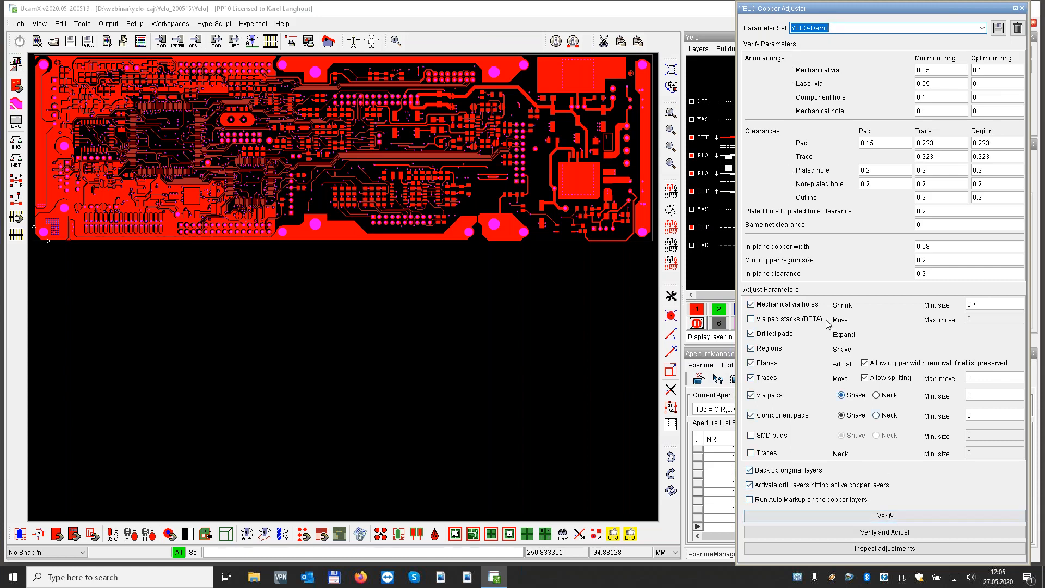
Verify the copper layers with the YELO-Demo rules, view the first fault on the board, and close the error window
left_click(889, 517)
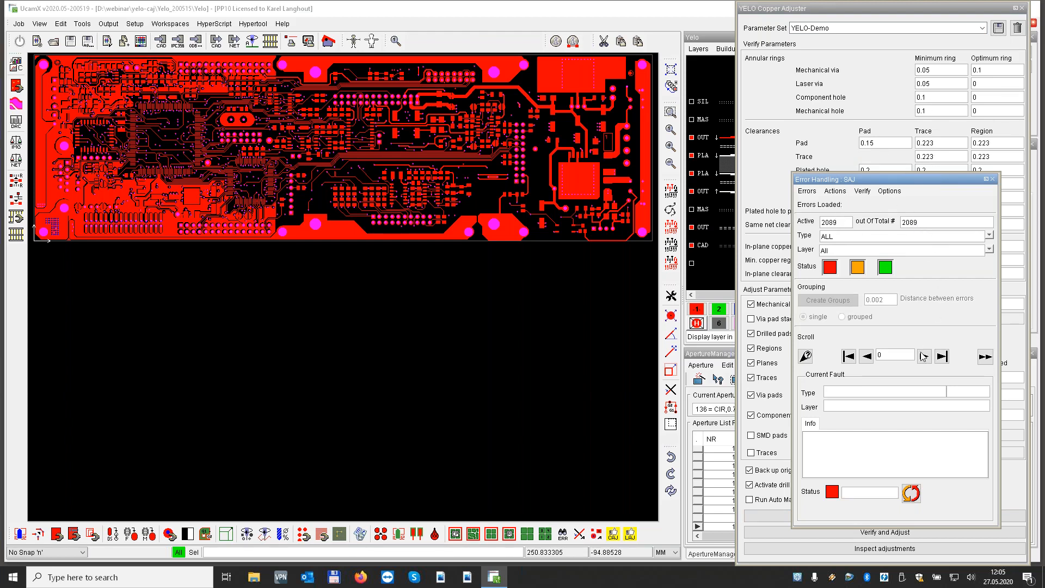
left_click(924, 357)
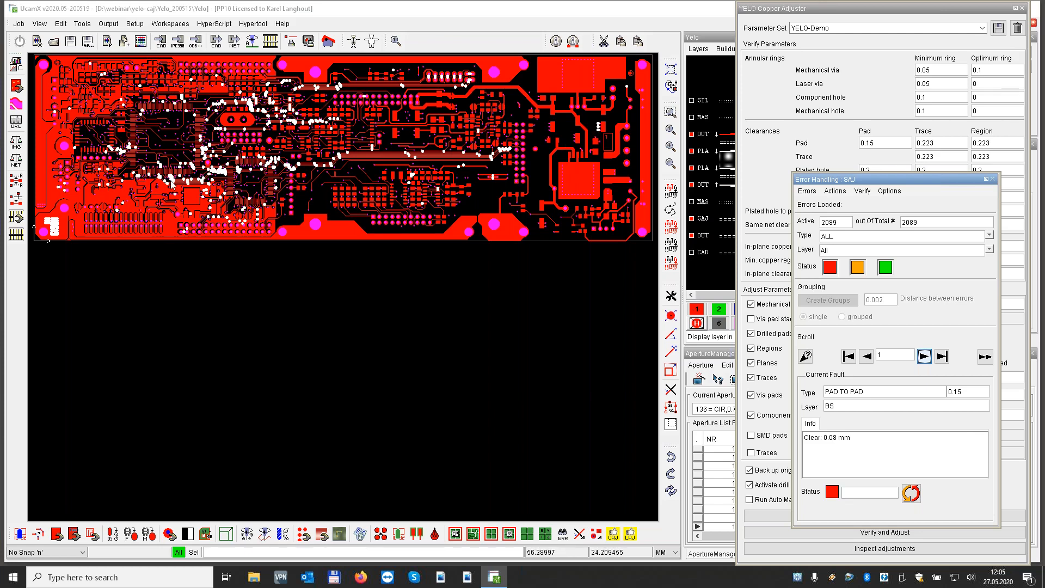
scroll(171, 184, "up", 5)
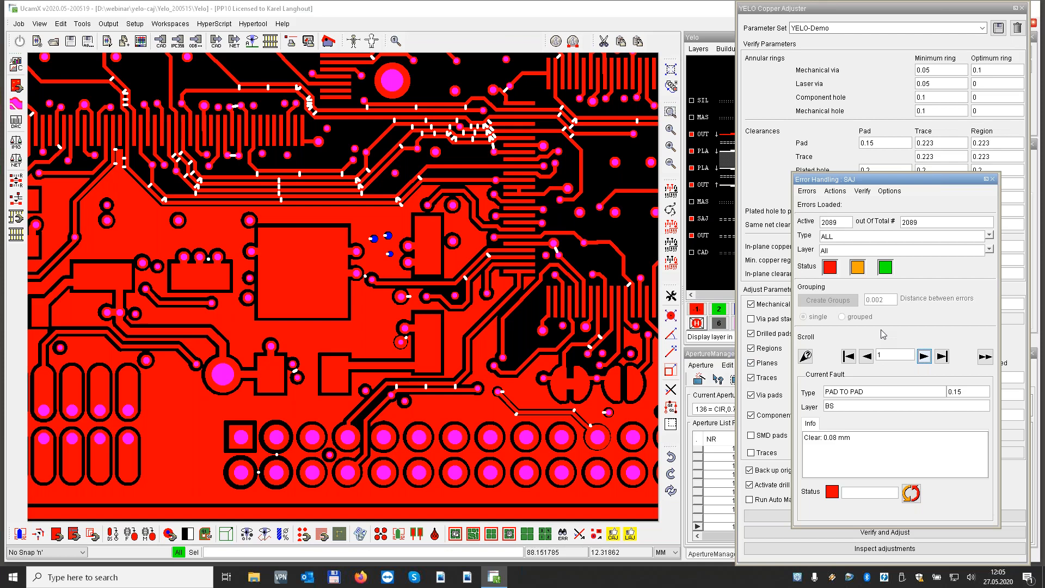
left_click(993, 180)
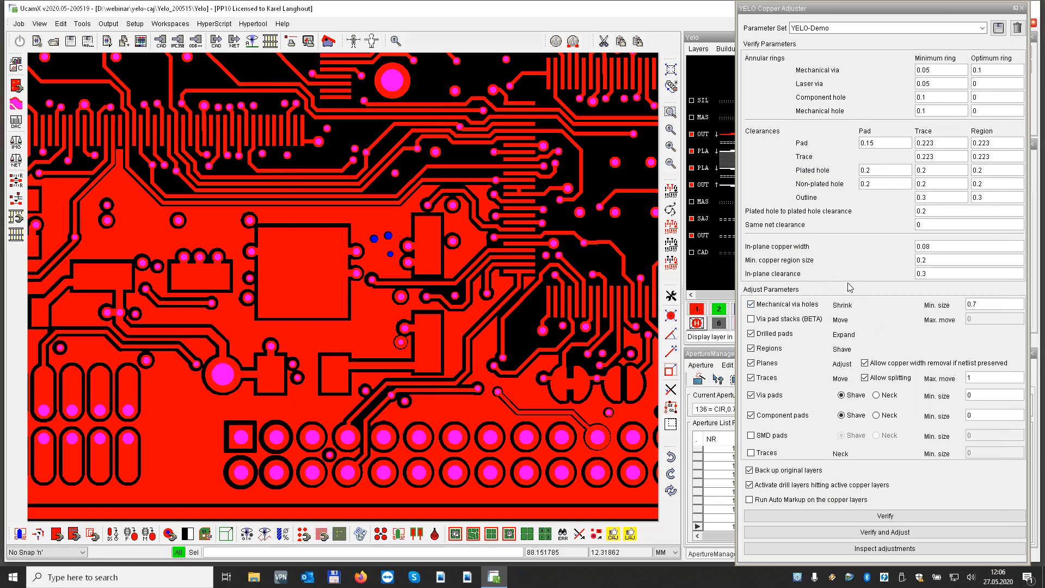
Run the combined verification and adjustment on the active copper layers with the YELO-Demo parameters
left_click(890, 533)
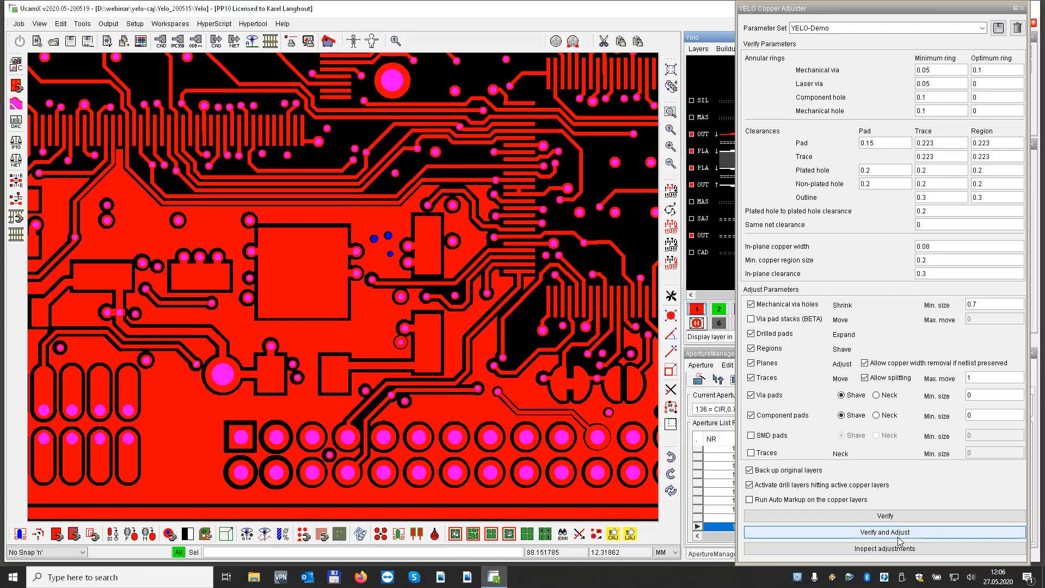
left_click(900, 536)
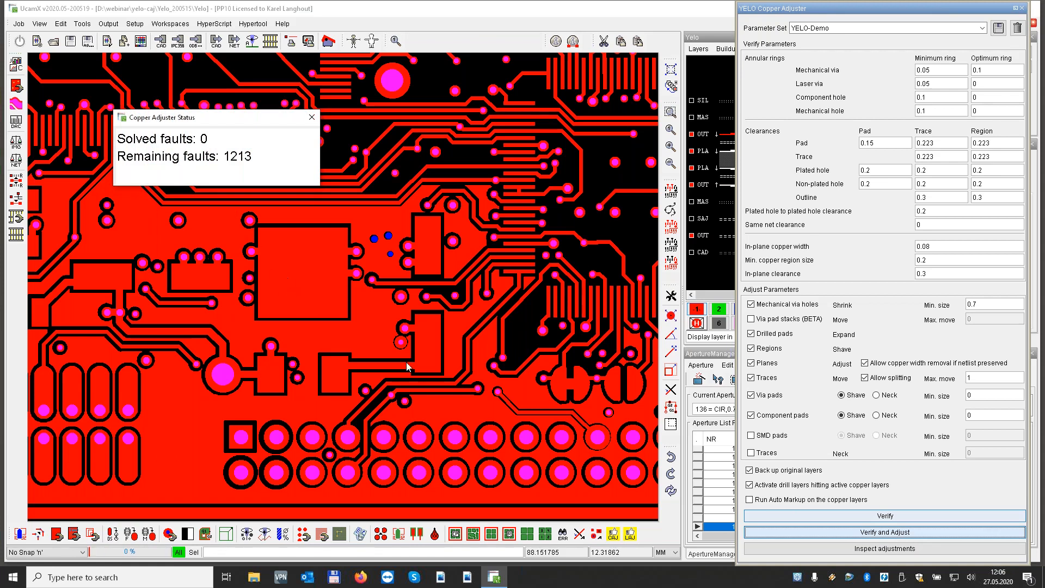
Review the enlarged verify and adjust parameter images, yelo-drcparams.png and yelo-adjustments.png, in Photos and close them
left_click(442, 578)
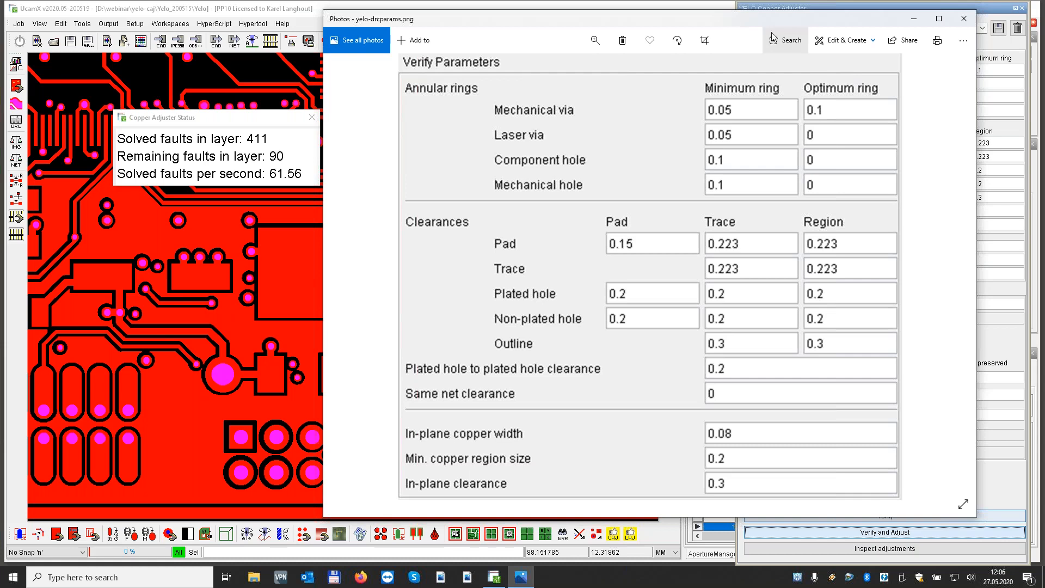
left_click_drag(788, 26, 538, 32)
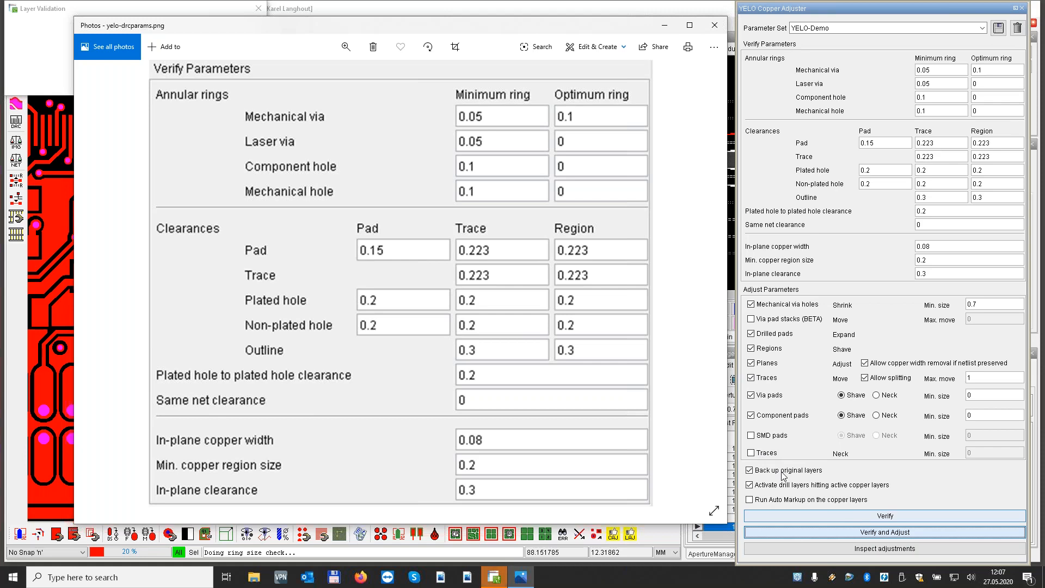
left_click_drag(385, 30, 537, 45)
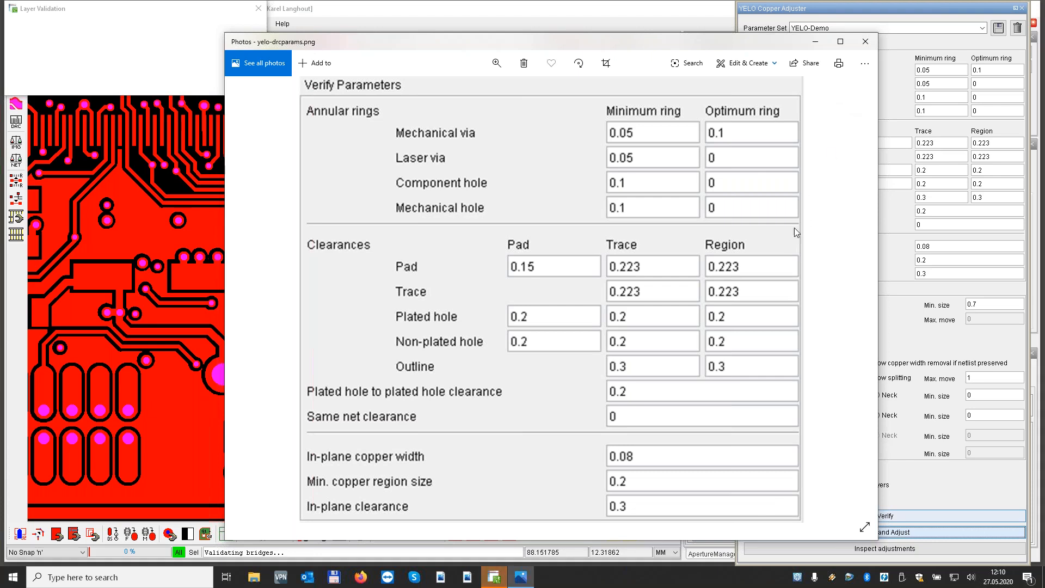
left_click(865, 42)
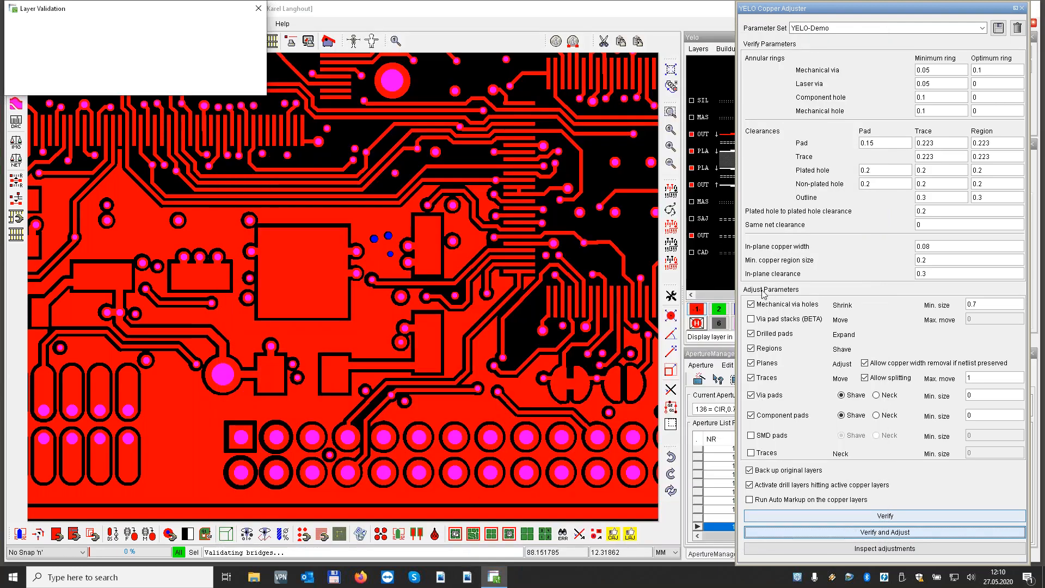
left_click(469, 577)
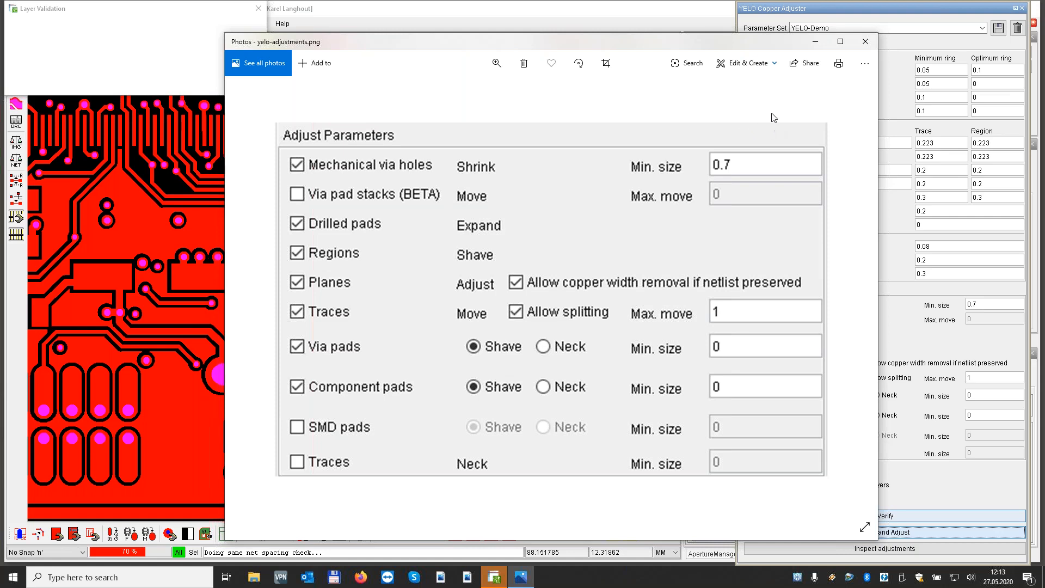
left_click(866, 43)
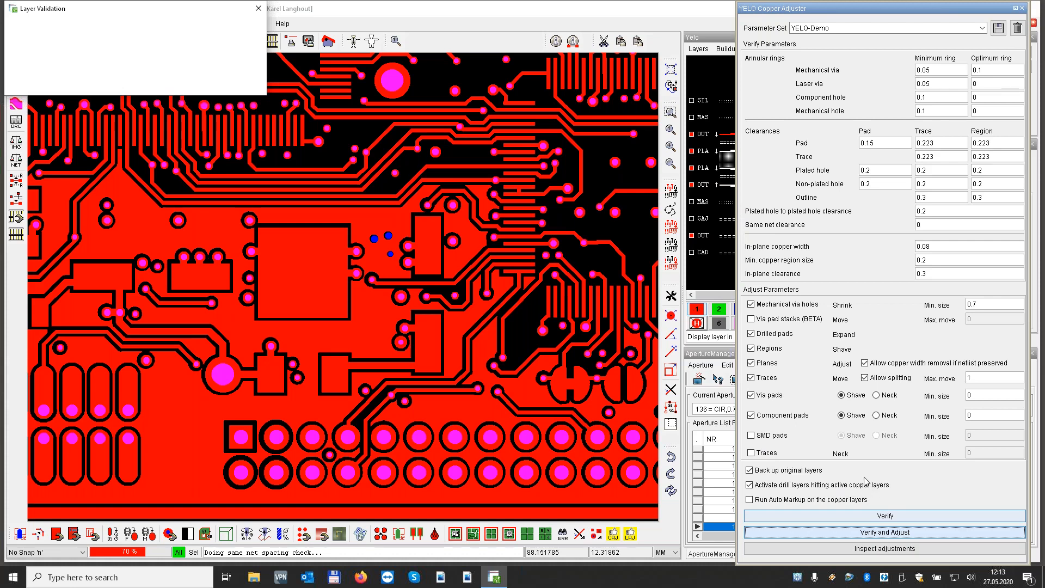
Acknowledge the plane adjustment report and look through the available parameter sets, keeping YELO-Demo
left_click(767, 8)
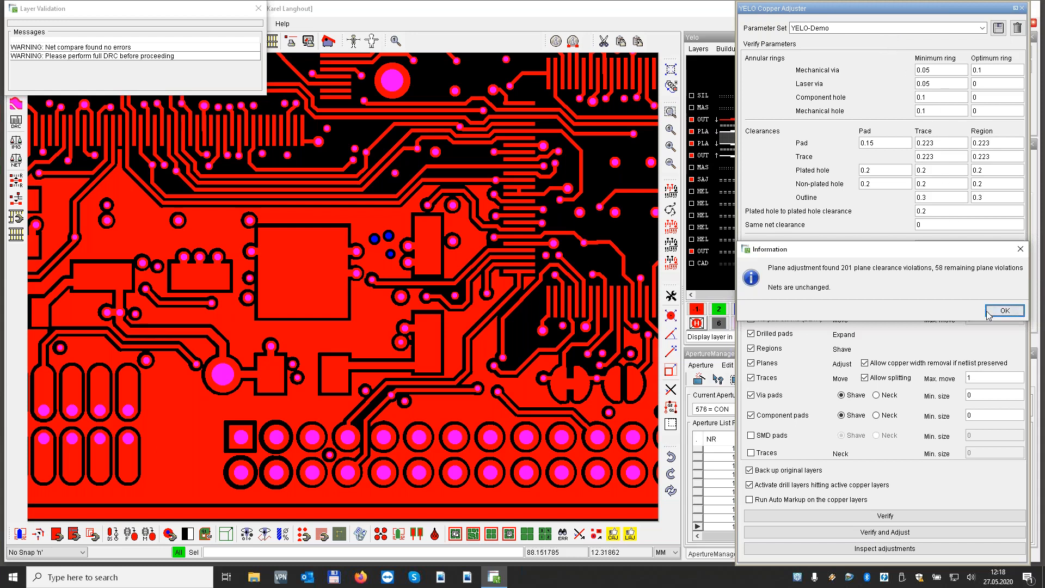
left_click(1004, 310)
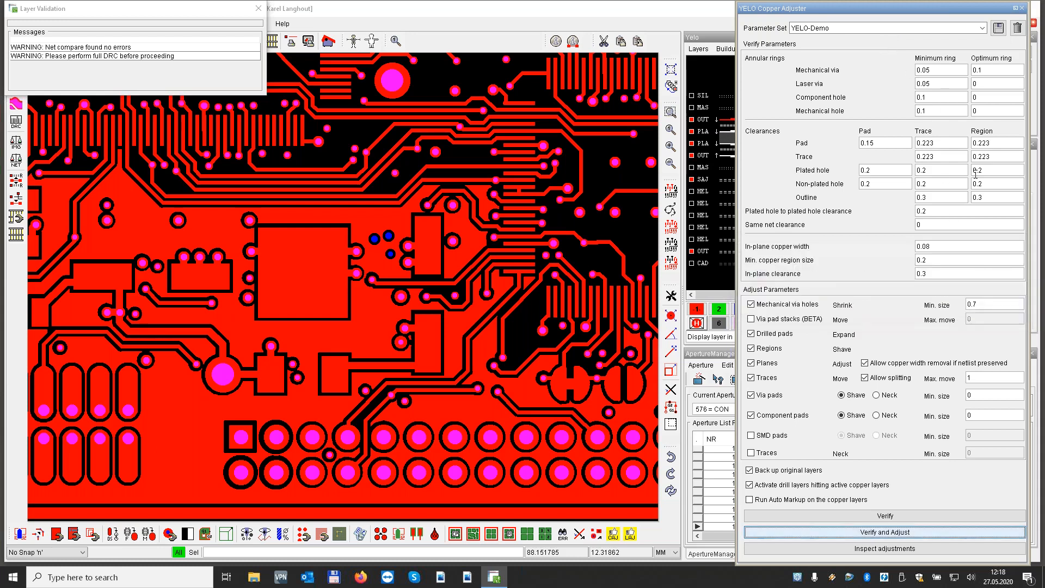
left_click(983, 28)
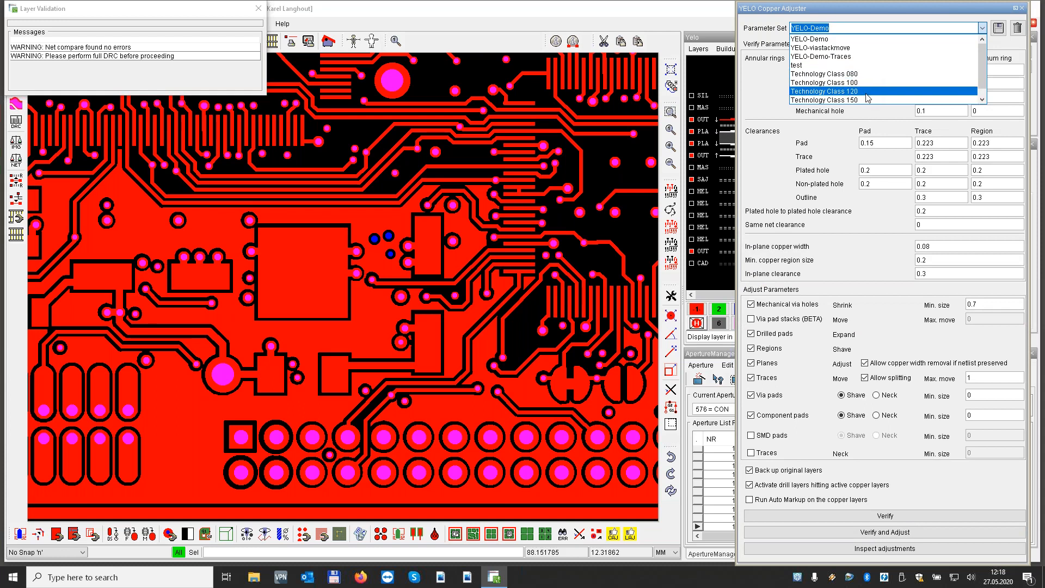
left_click(754, 85)
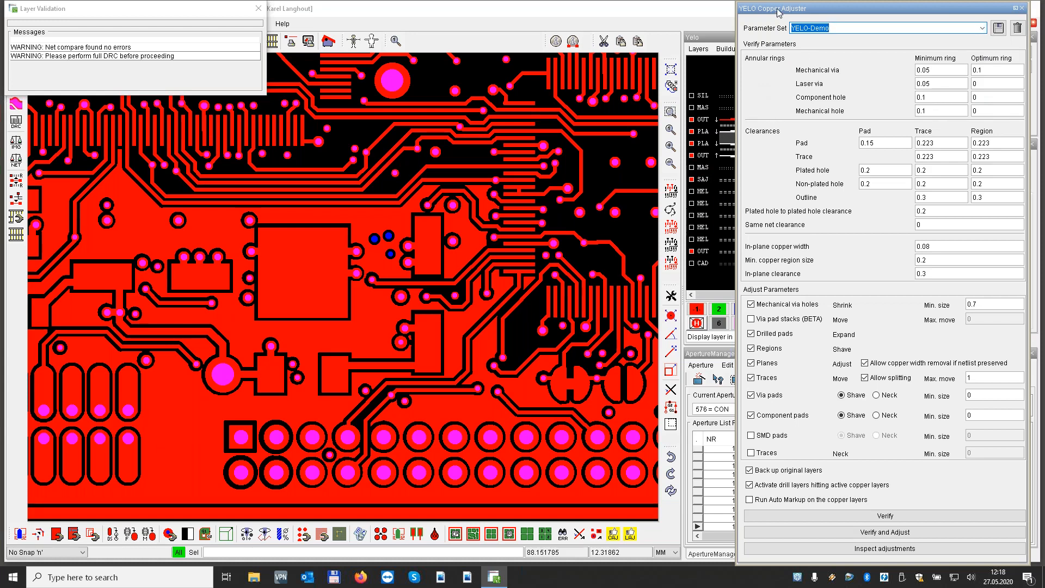
Move the Copper Adjuster and Error Handling windows aside to uncover the layer list, and close the Layer Validation messages
left_click_drag(833, 15, 1005, 28)
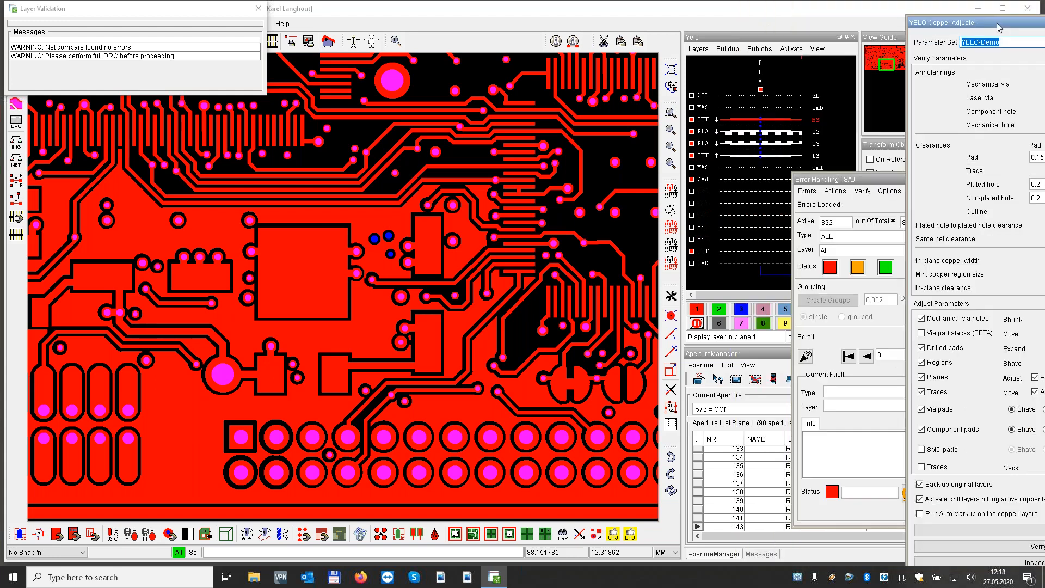
left_click(879, 184)
left_click_drag(879, 181, 953, 184)
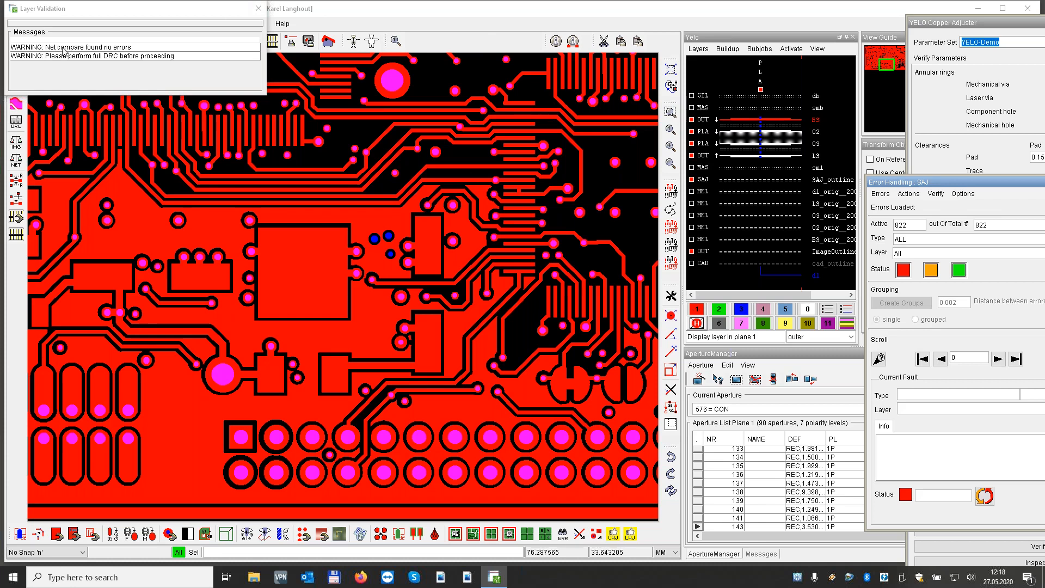
left_click(258, 8)
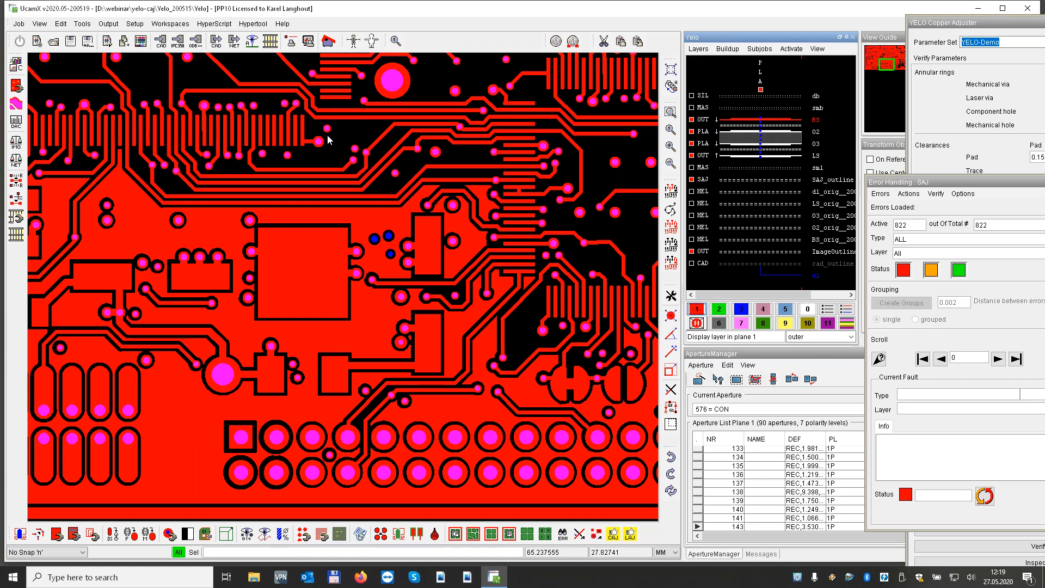
Show the whole board, move the Copper Adjuster back beside it, and bring it in front of the reopened error window
key("Home")
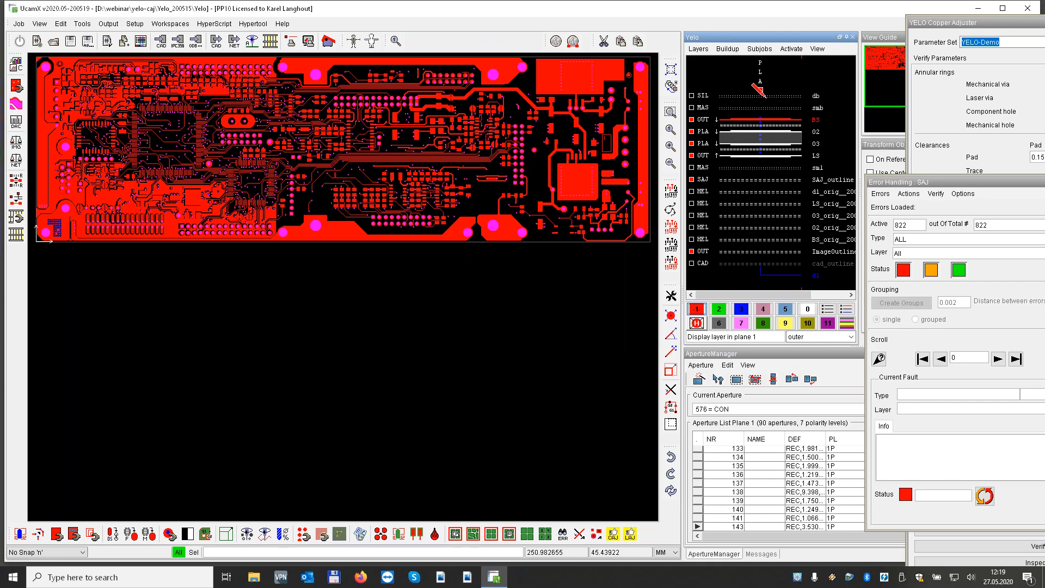
left_click_drag(954, 24, 792, 15)
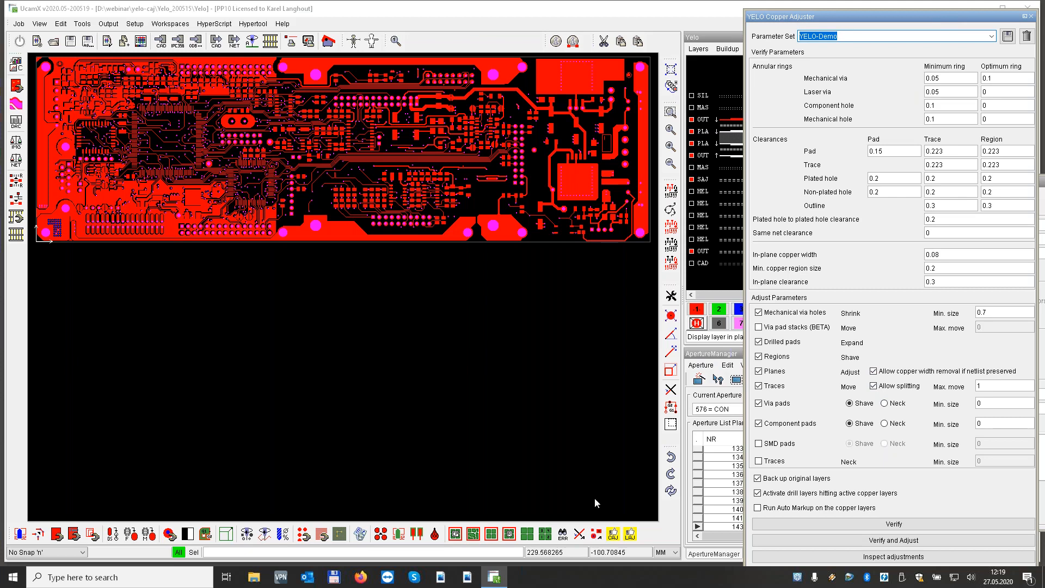
left_click(563, 535)
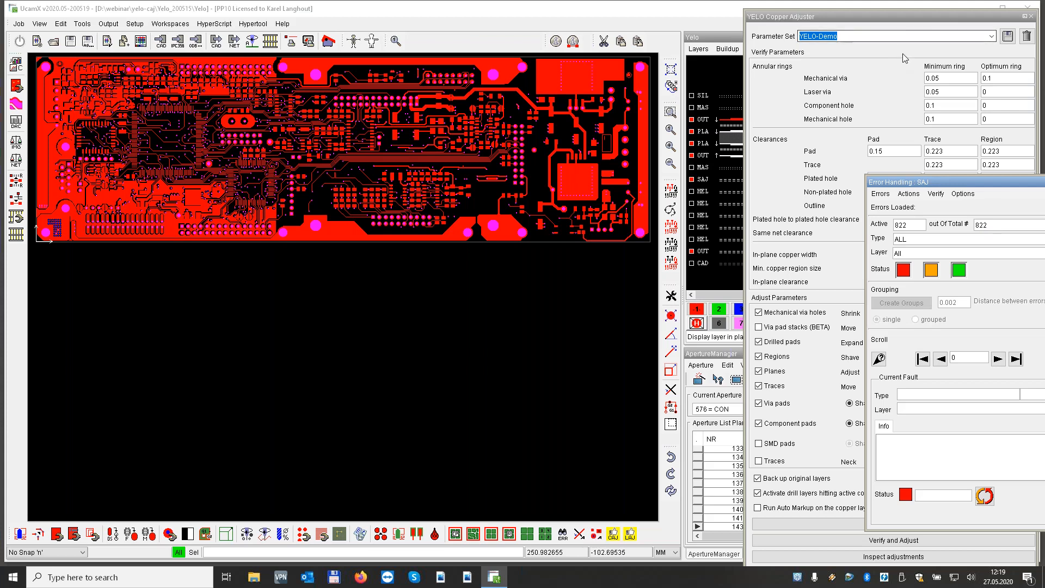
left_click(907, 19)
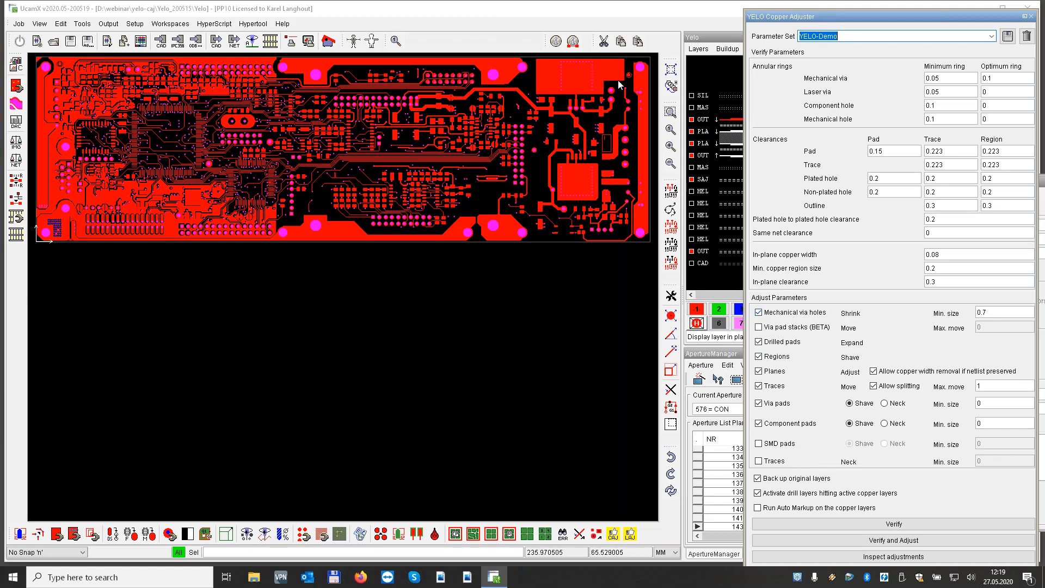
Overlay the backed-up original drill layer d1 and the original BS copper layer in plane 2 at the via ending a vertical trace
left_click_drag(617, 83, 635, 93)
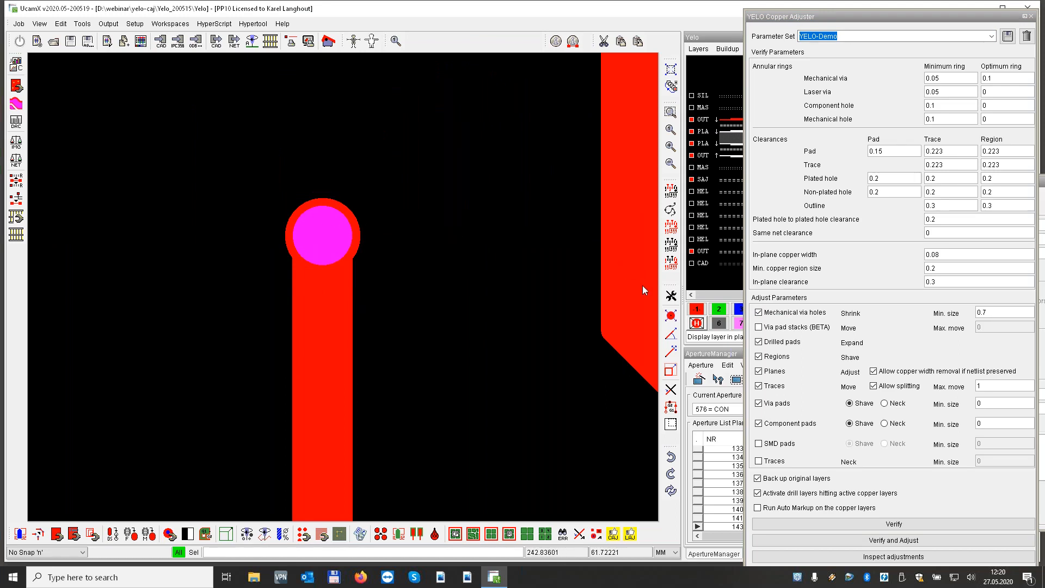
left_click(720, 311)
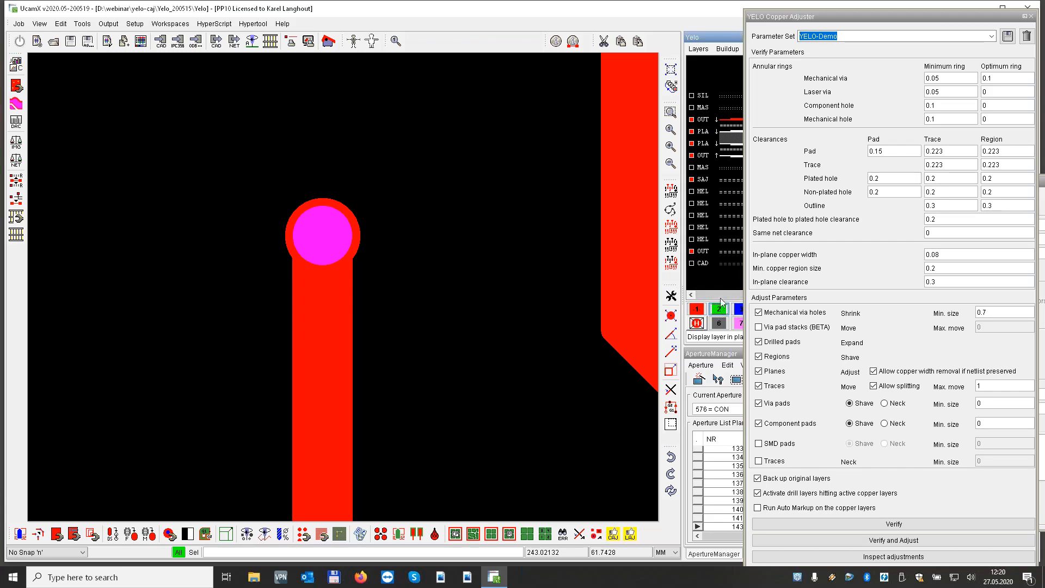
left_click(724, 191)
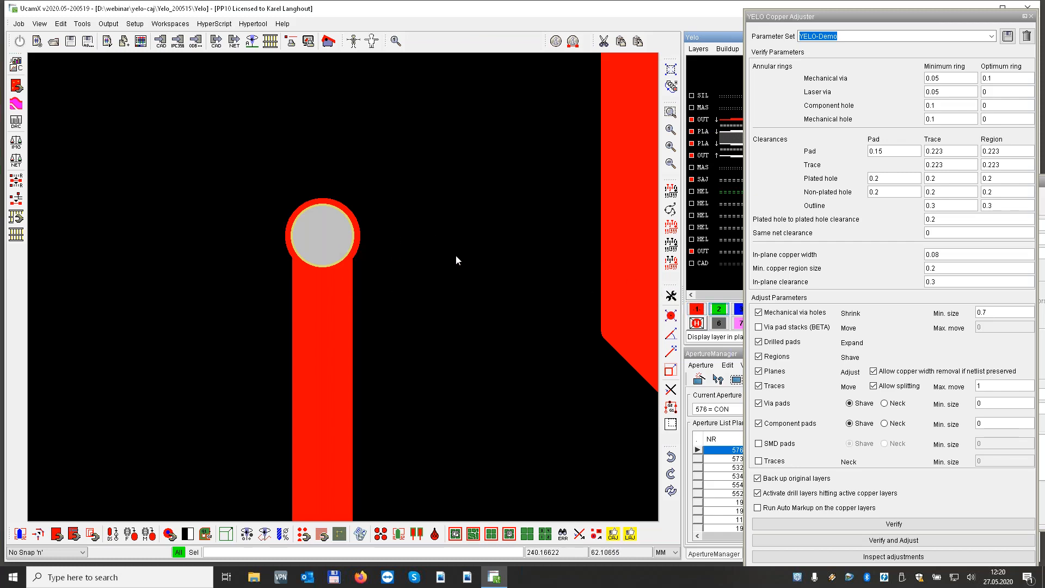
left_click(721, 314)
left_click(724, 239)
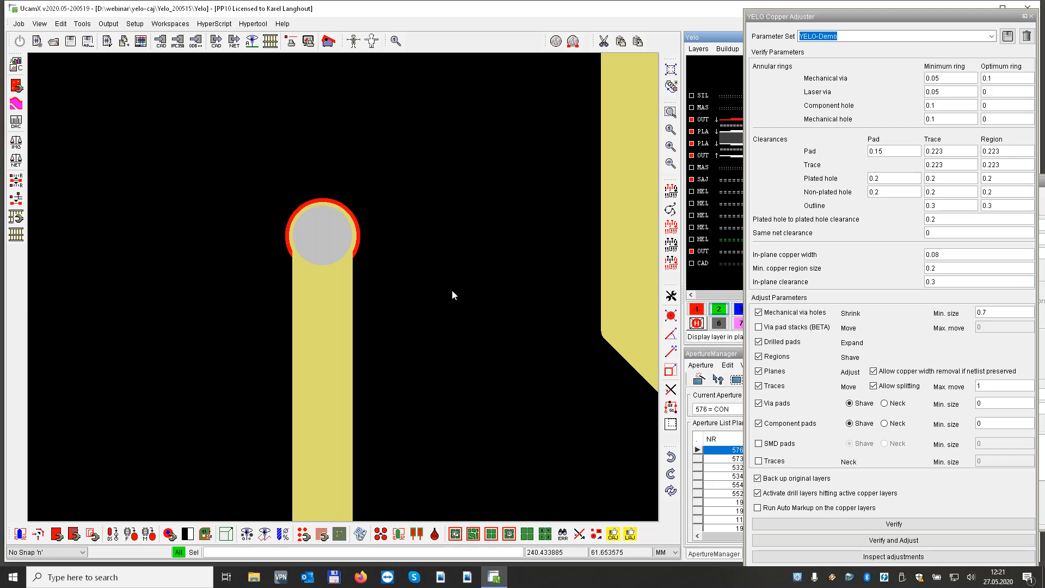
Examine the adjacent drilled pads beside the tall rectangular copper pad against the original copper, and return to the full board
key("Home")
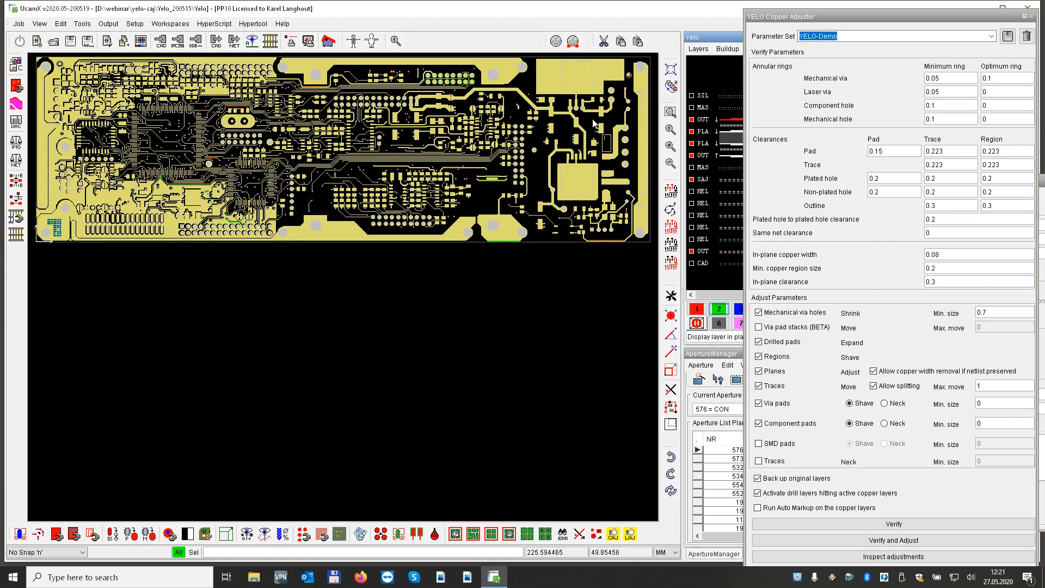
left_click_drag(593, 119, 609, 135)
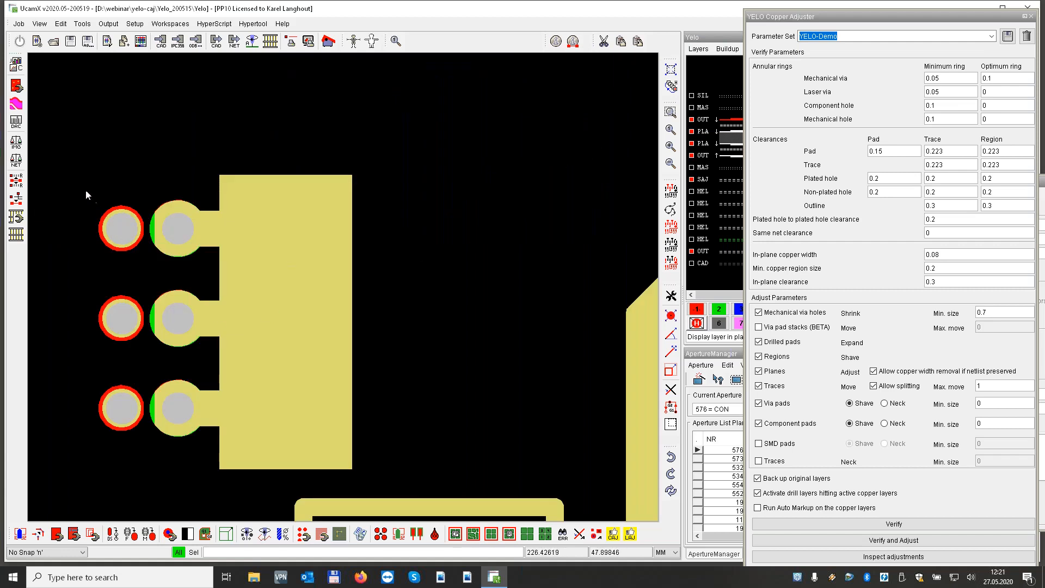
left_click_drag(77, 185, 234, 278)
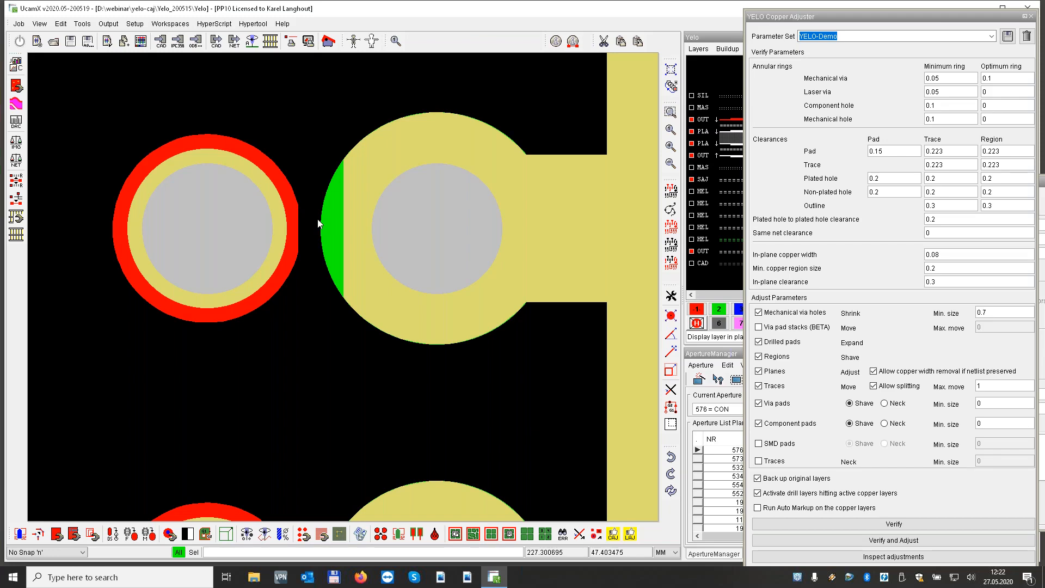
key("Home")
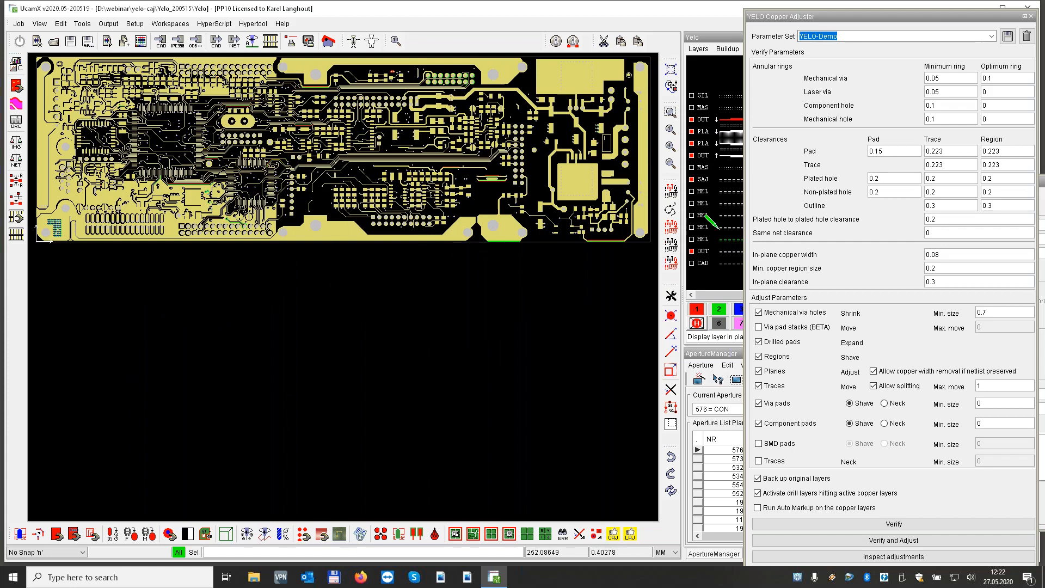
Examine the trace and region outline clearance settings, and compare the adjusted copper with the original along the board's lower edge
double_click(946, 206)
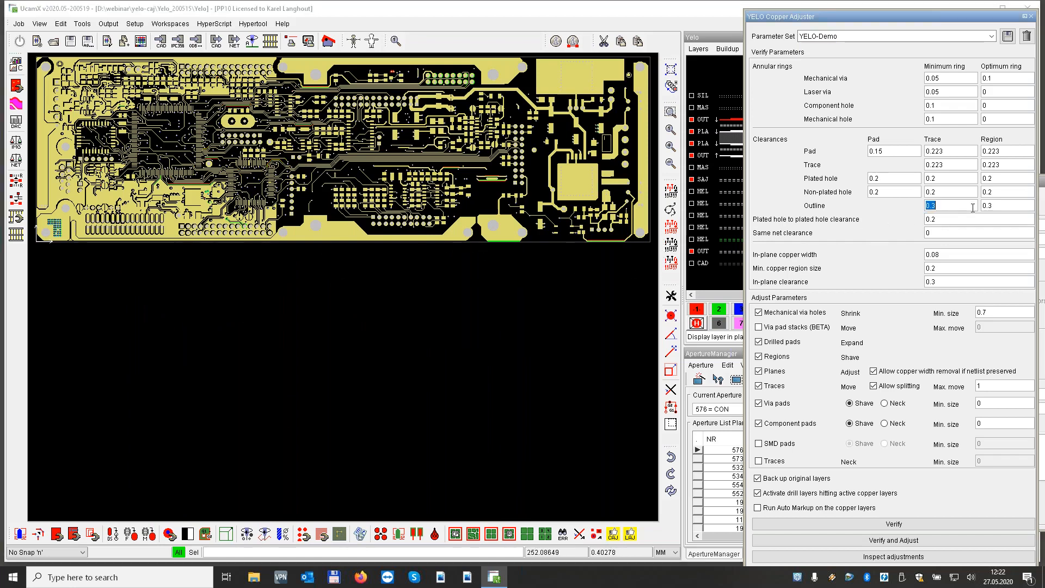
double_click(1007, 207)
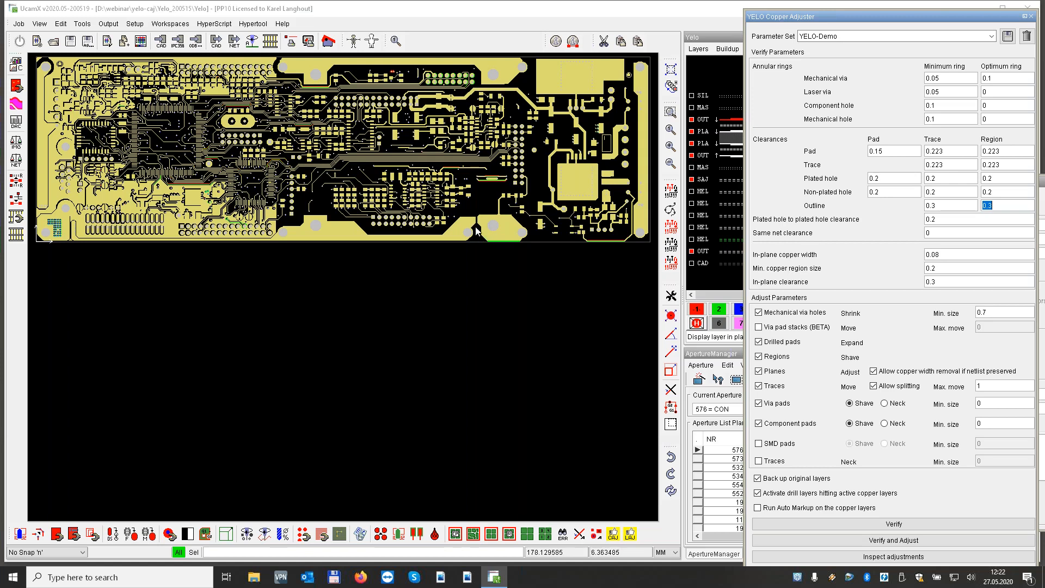
left_click_drag(476, 253, 543, 266)
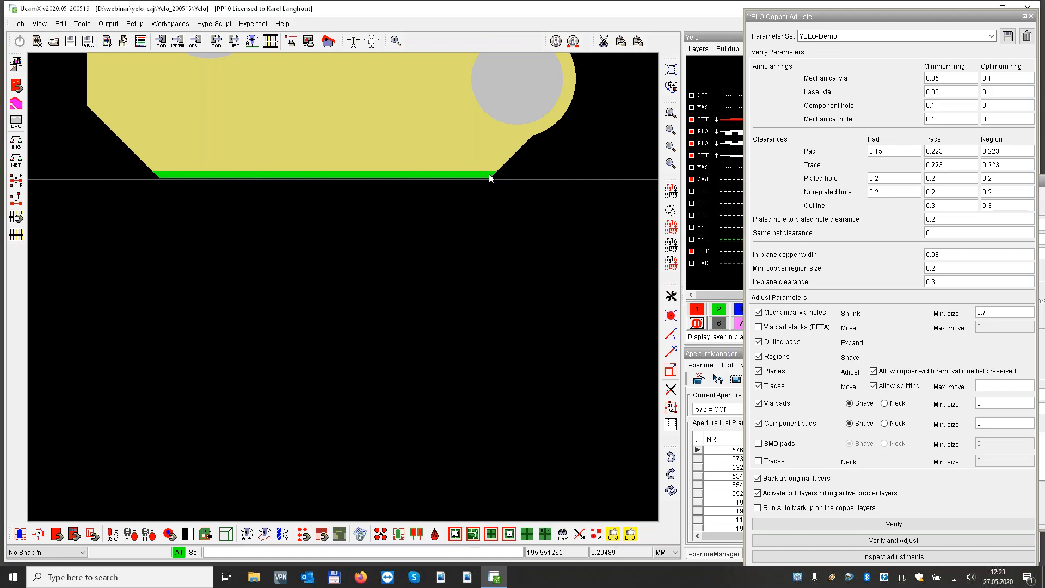
key("Home")
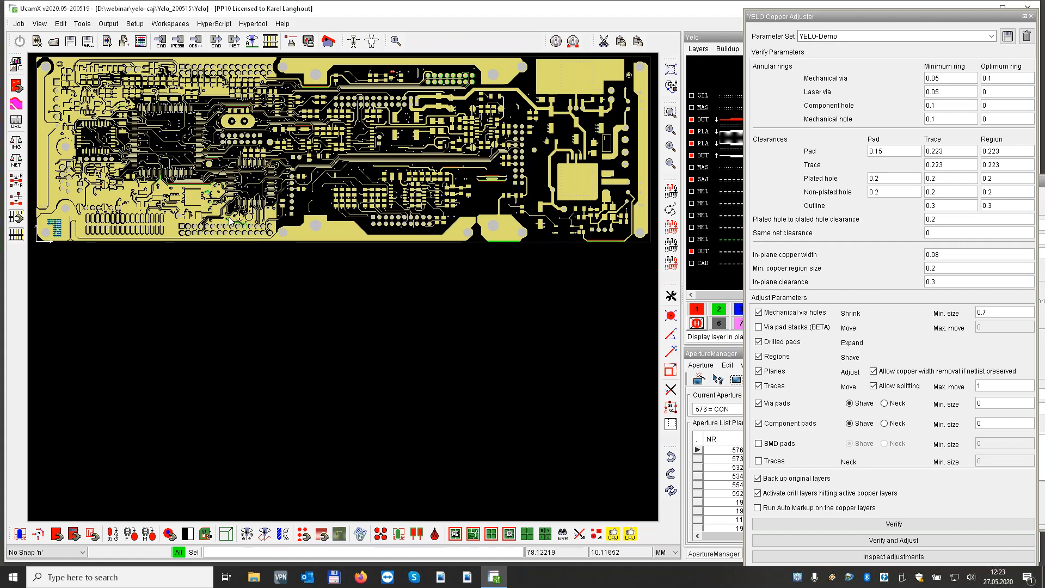
Examine the copper clearances around the trace, the plated holes and the nearby vias in the board's lower-left copper region against the original copper
scroll(234, 225, "up", 3)
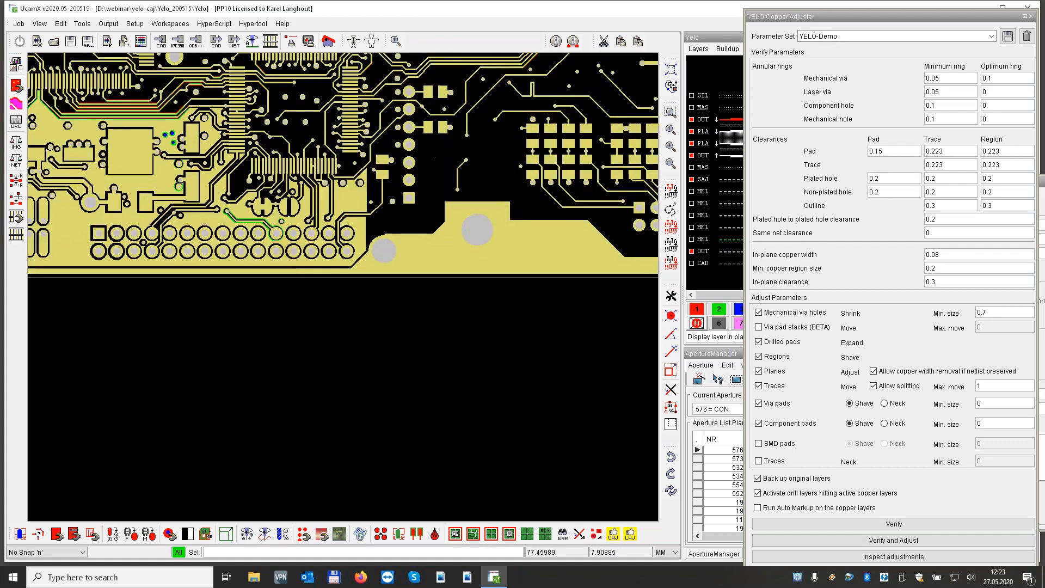
scroll(226, 223, "up", 1)
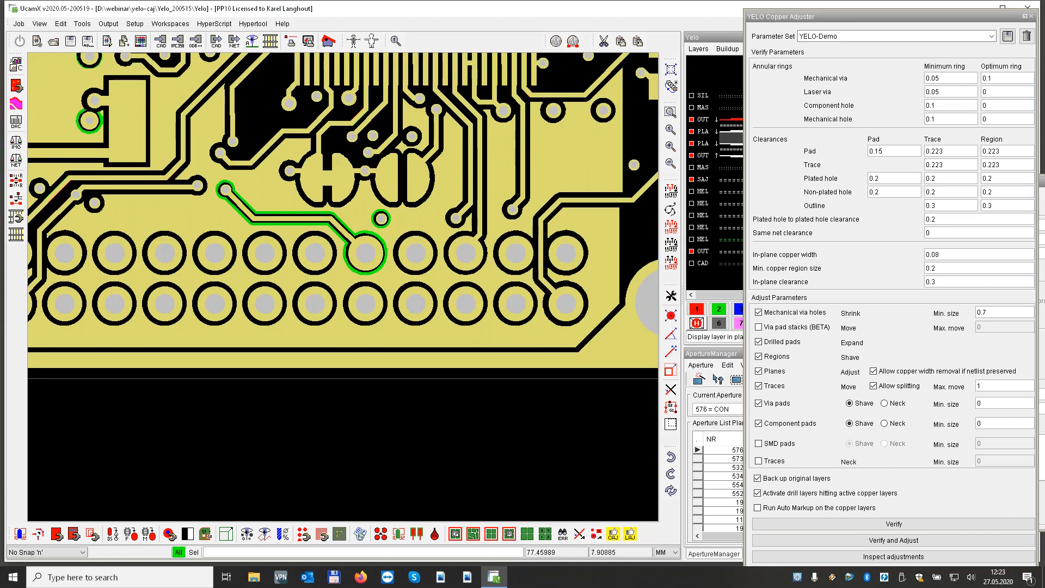
scroll(226, 223, "up", 1)
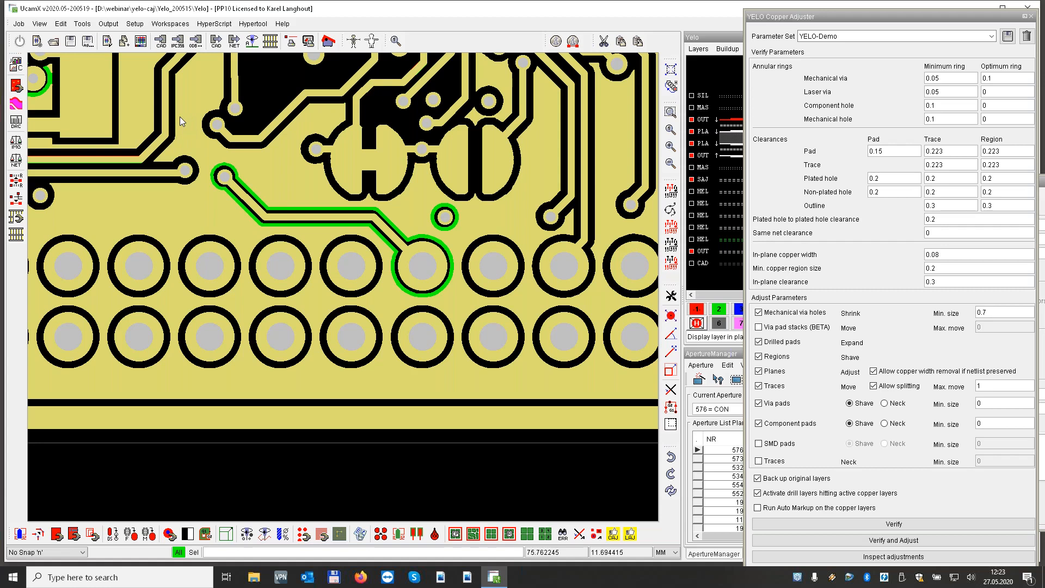
middle_click_drag(183, 116, 270, 235)
middle_click_drag(131, 171, 332, 327)
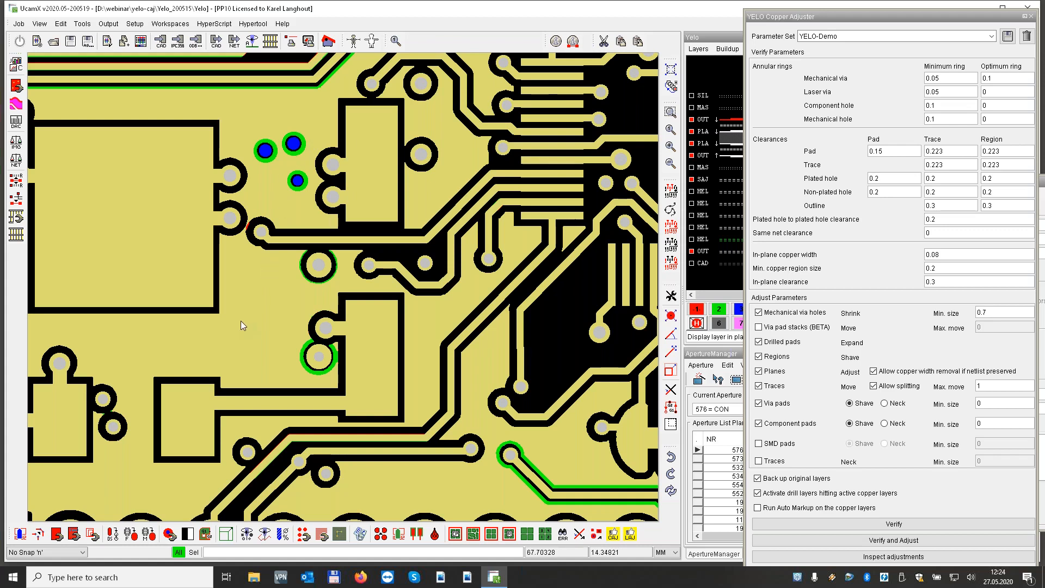
key("Home")
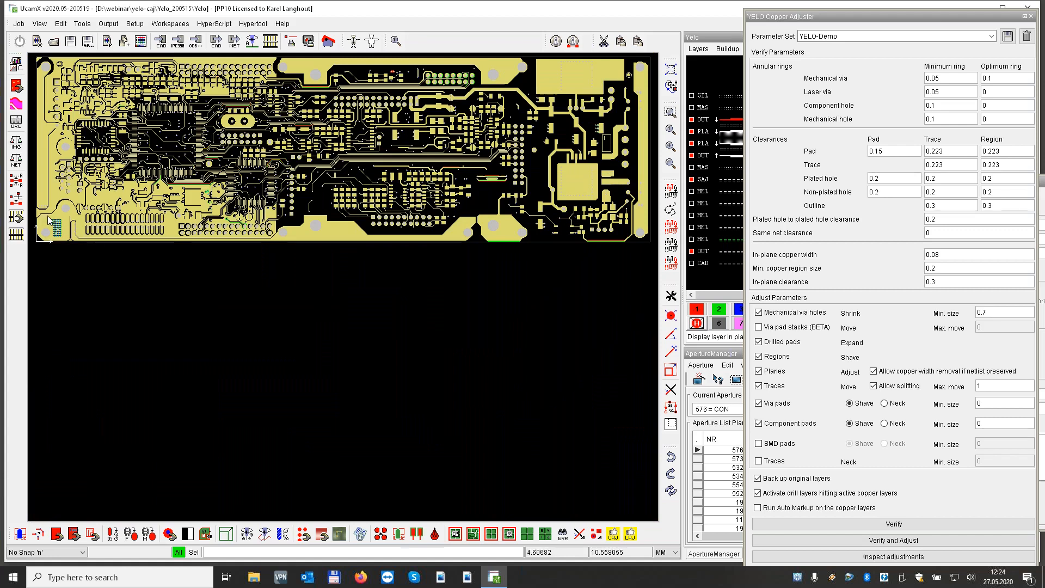
Compare the dense hole array in the board's lower-left corner by displaying only the original copper, both versions, and only the adjusted copper
left_click_drag(48, 217, 69, 246)
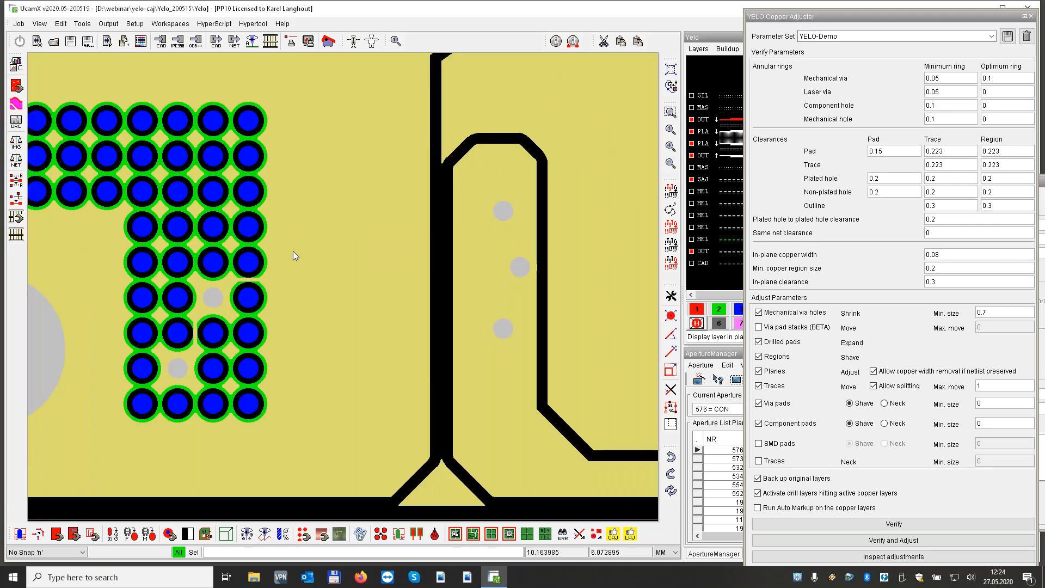
left_click(727, 119)
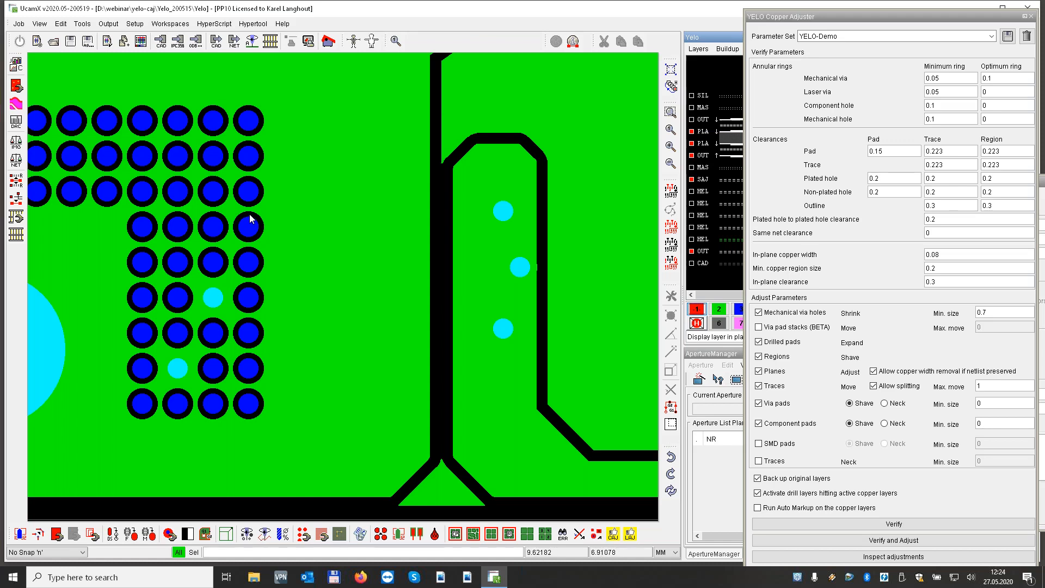
left_click(720, 118)
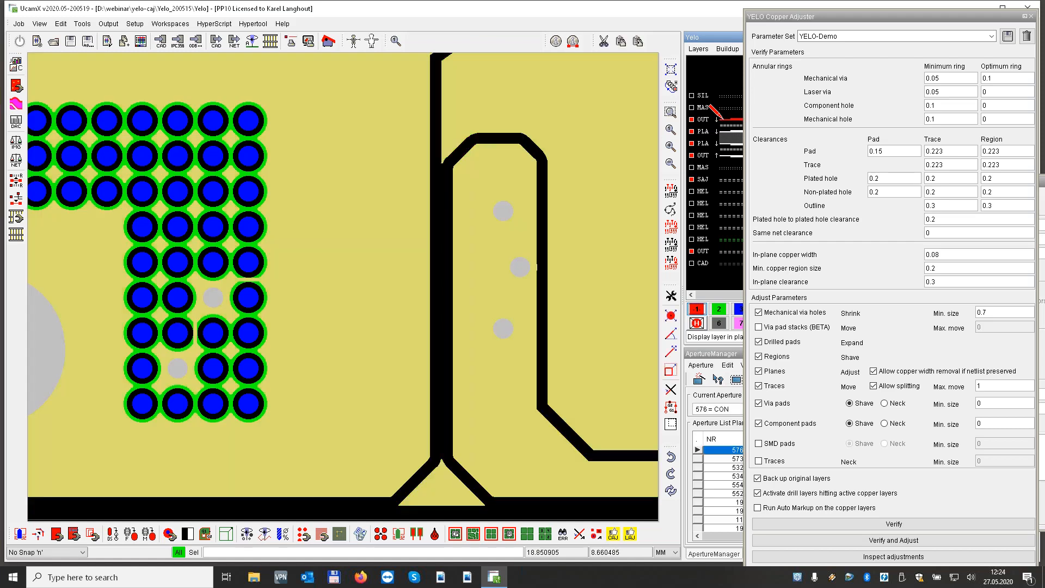
left_click(728, 240)
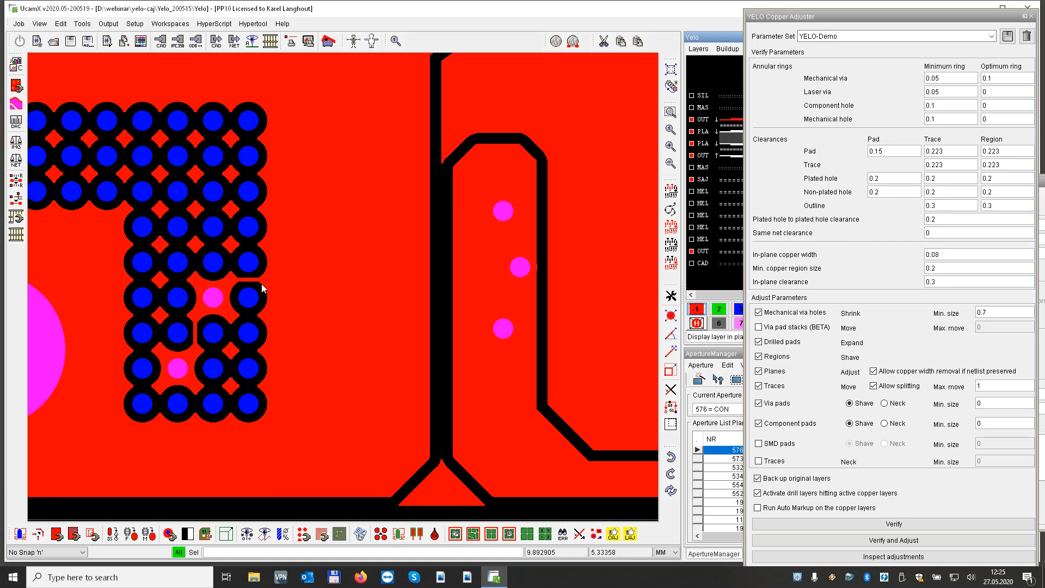
key("Home")
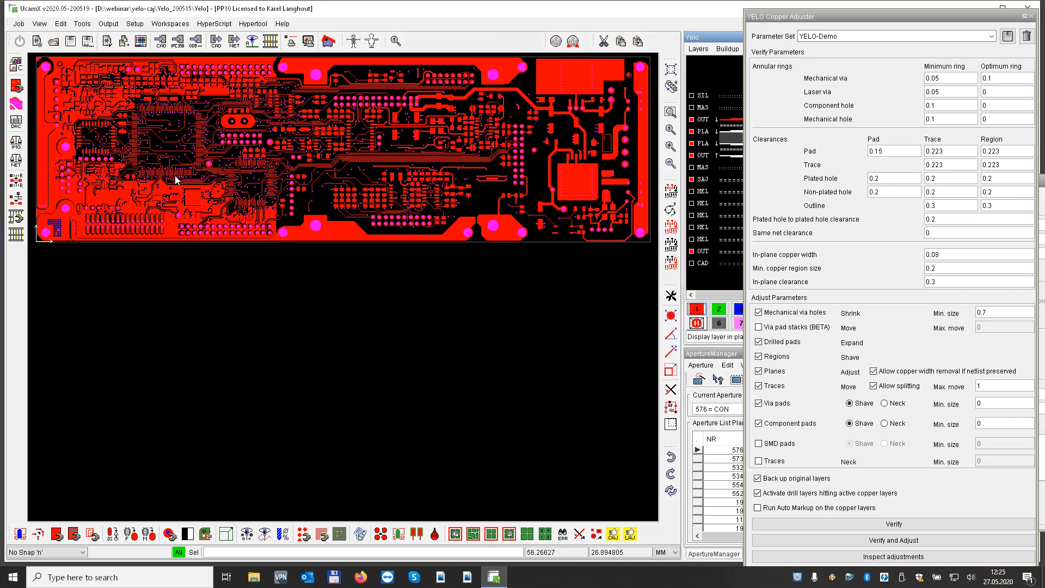
Overlay the original copper in plane 2 on the parallel traces above the large rectangular copper area, and return to the full board
left_click_drag(175, 178, 216, 201)
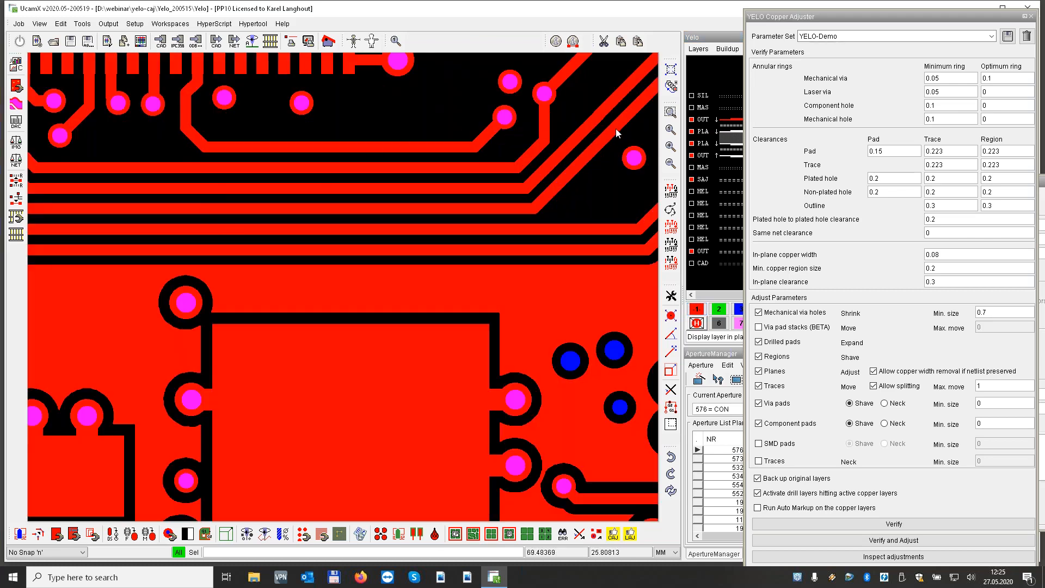
left_click(718, 306)
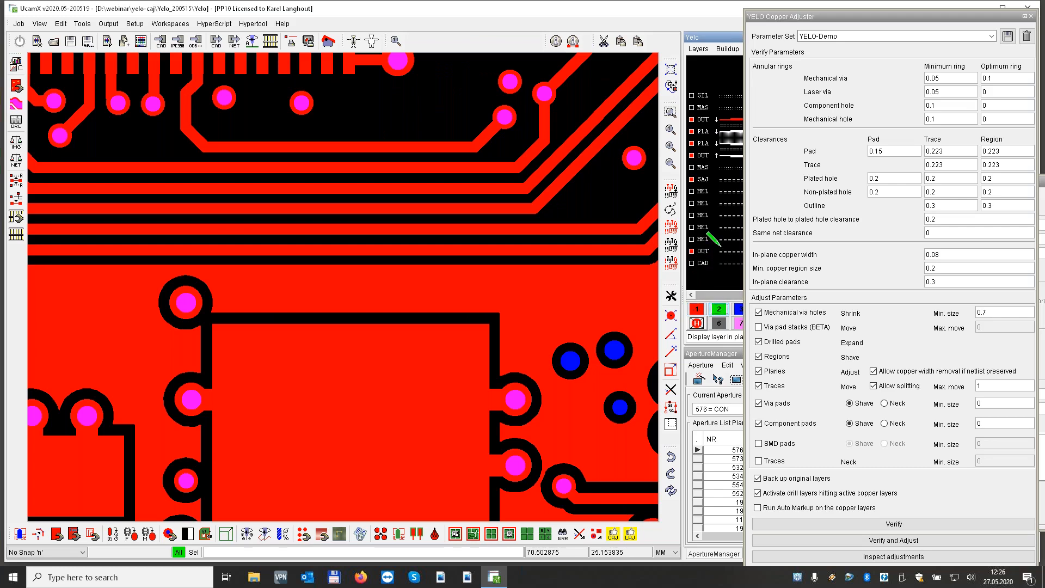
left_click(723, 238)
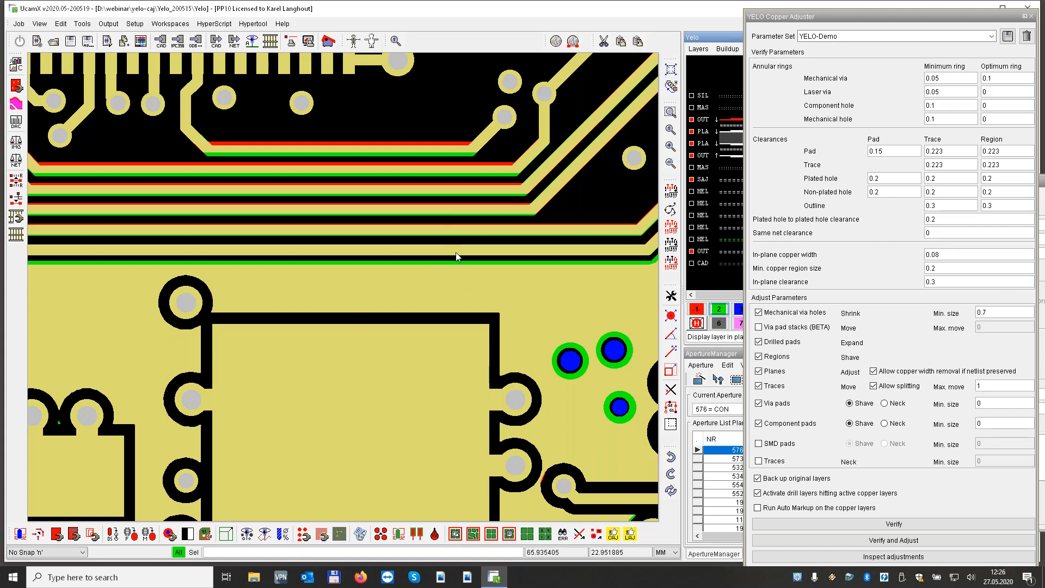
key("Home")
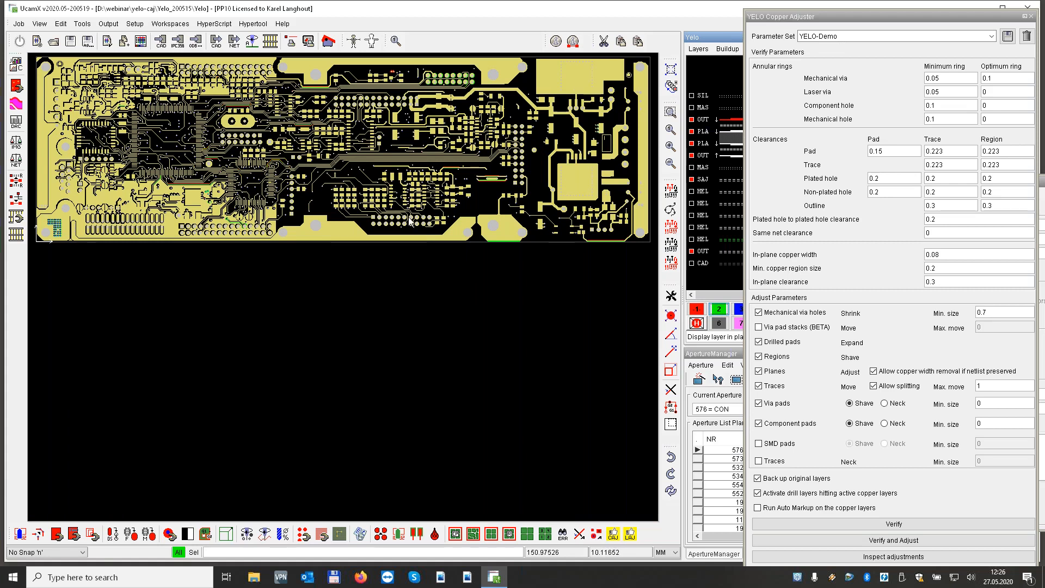
Inspect the vertical trace beside the rectangular pads above the double row of holes, hide the original copper there, and return to the full board
left_click_drag(408, 217, 428, 241)
scroll(407, 237, "down", 3)
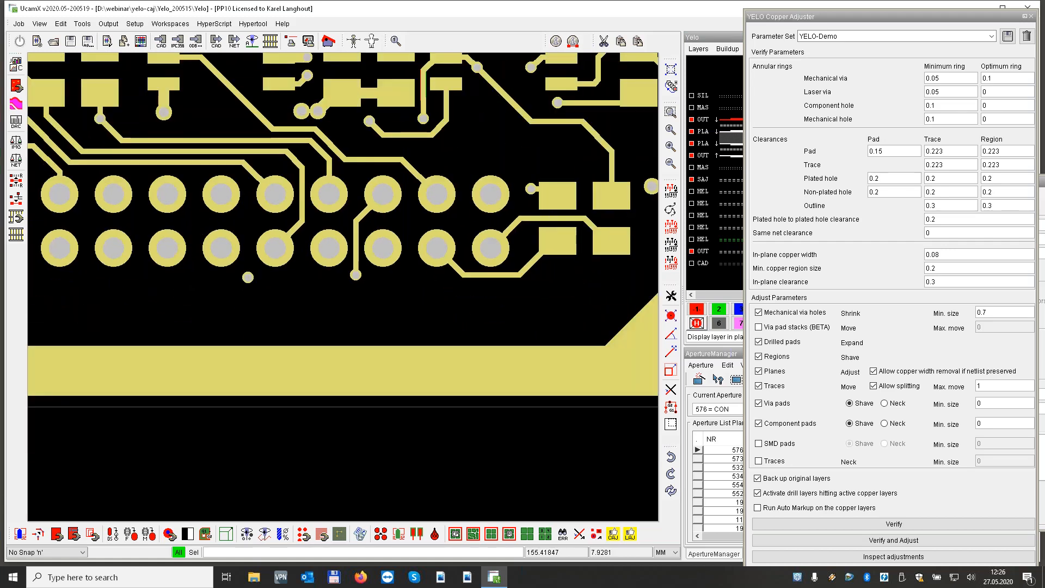
scroll(406, 239, "down", 1)
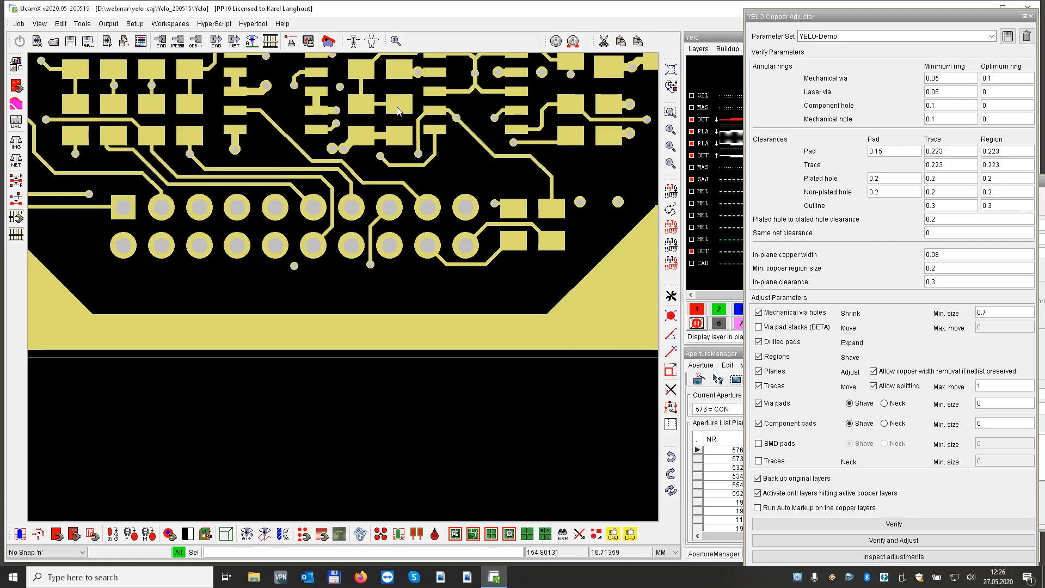
left_click_drag(397, 113, 444, 158)
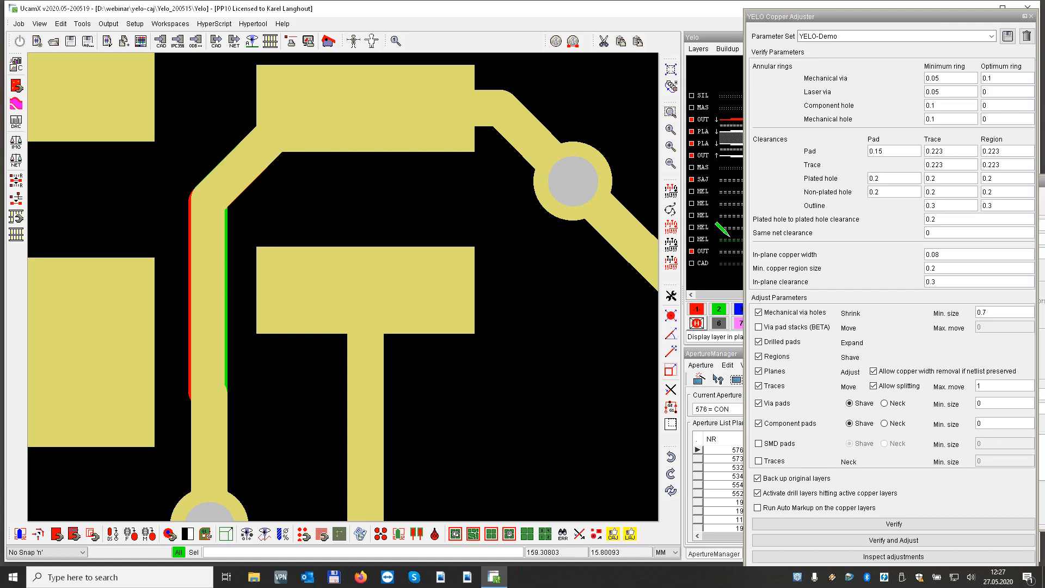
left_click(697, 308)
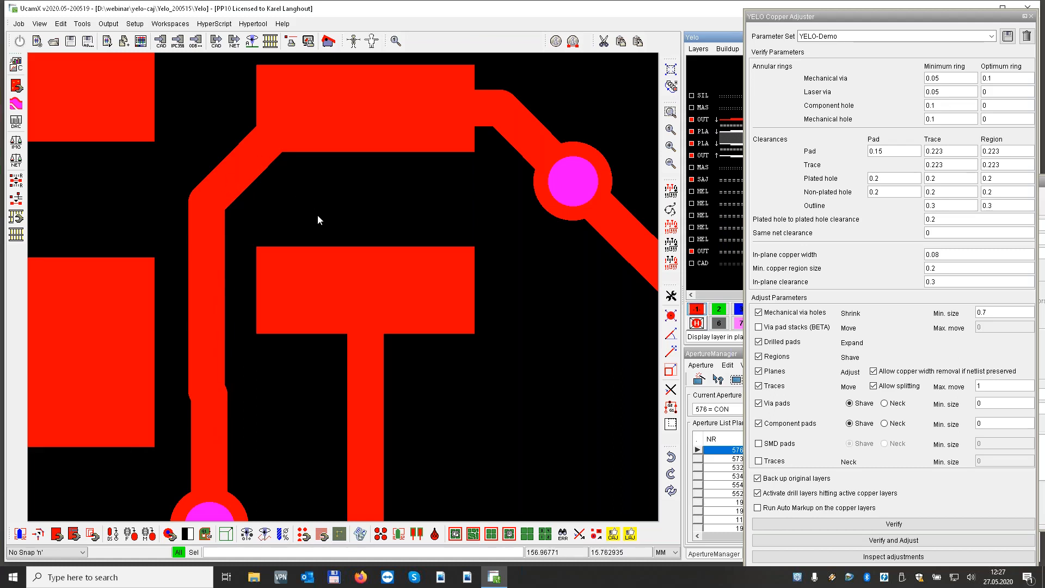
key("Home")
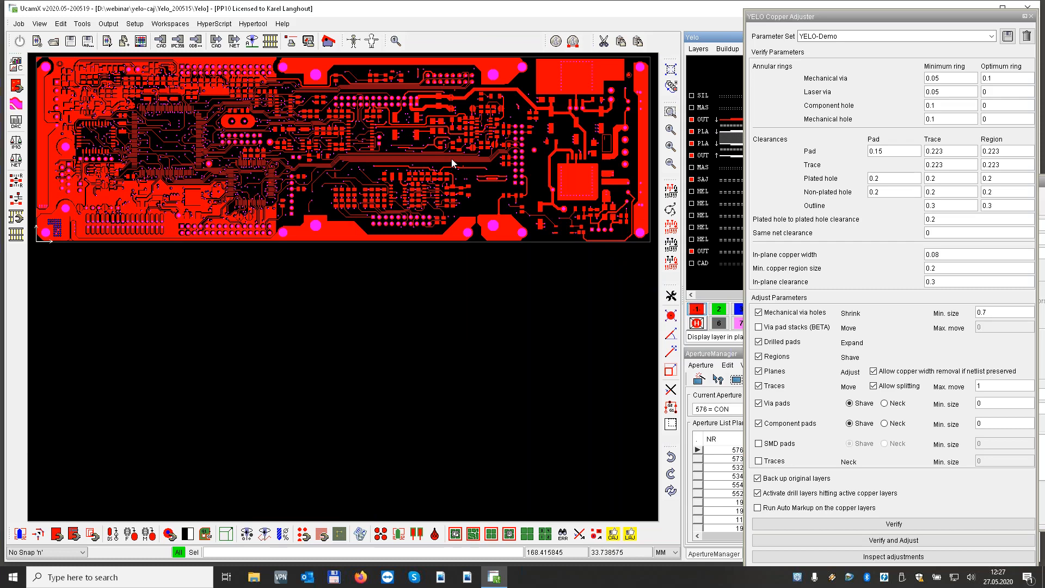
Overlay the original copper in plane 2 on the horizontal trace running between two round pads, and return to the full board
left_click_drag(452, 158, 465, 183)
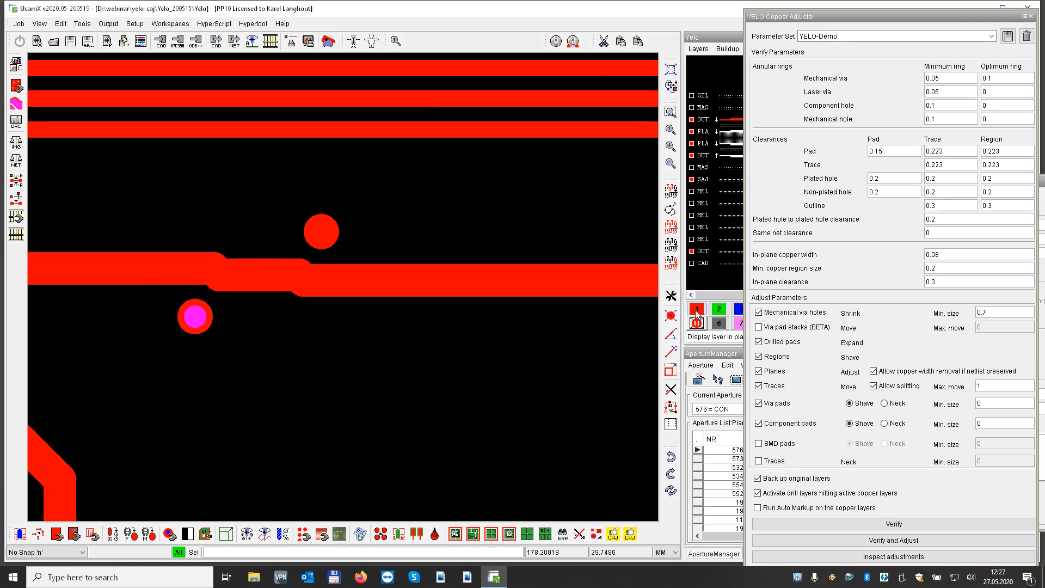
left_click(718, 309)
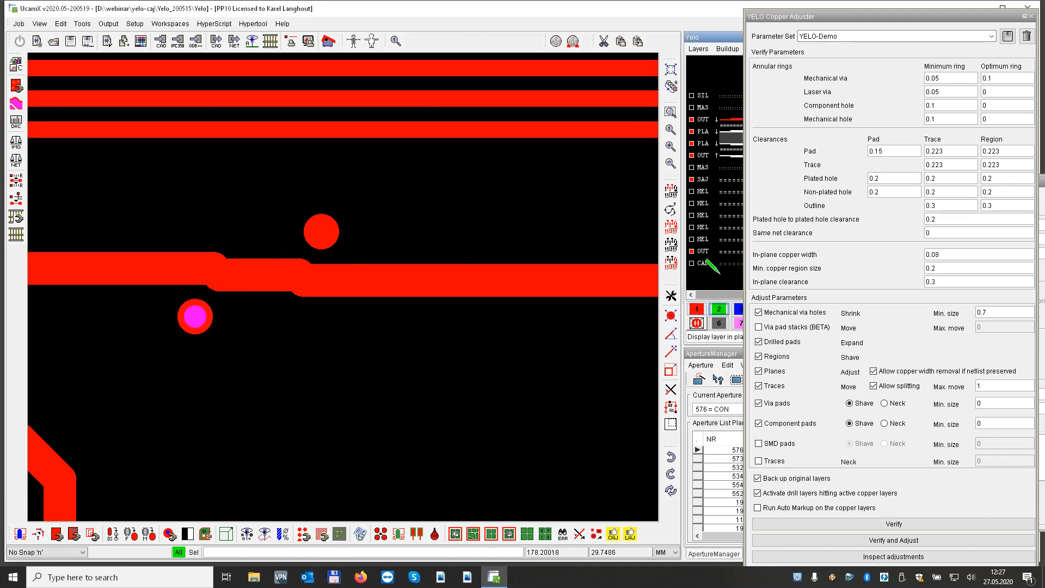
left_click(713, 227)
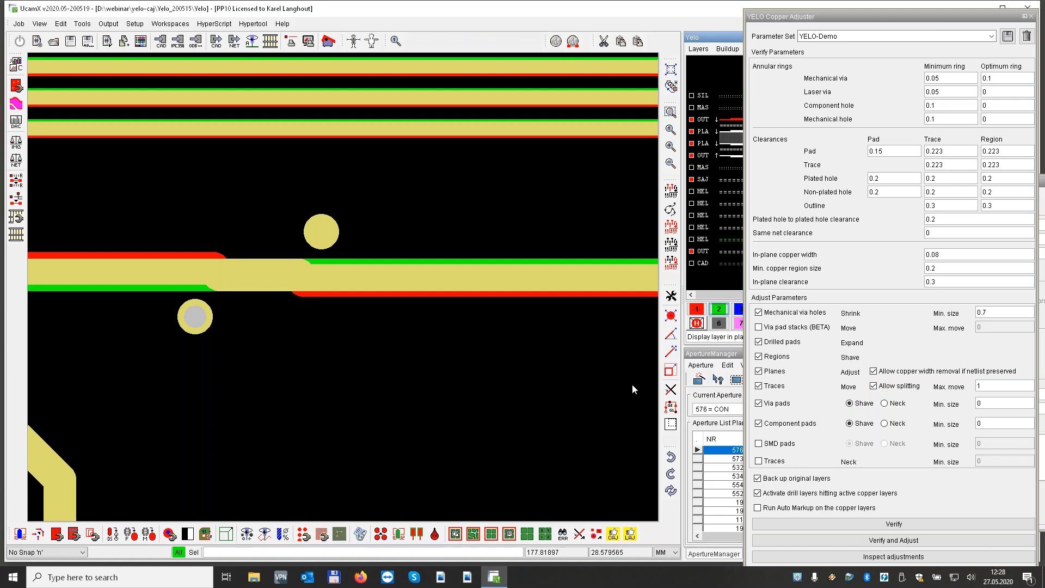
key("Home")
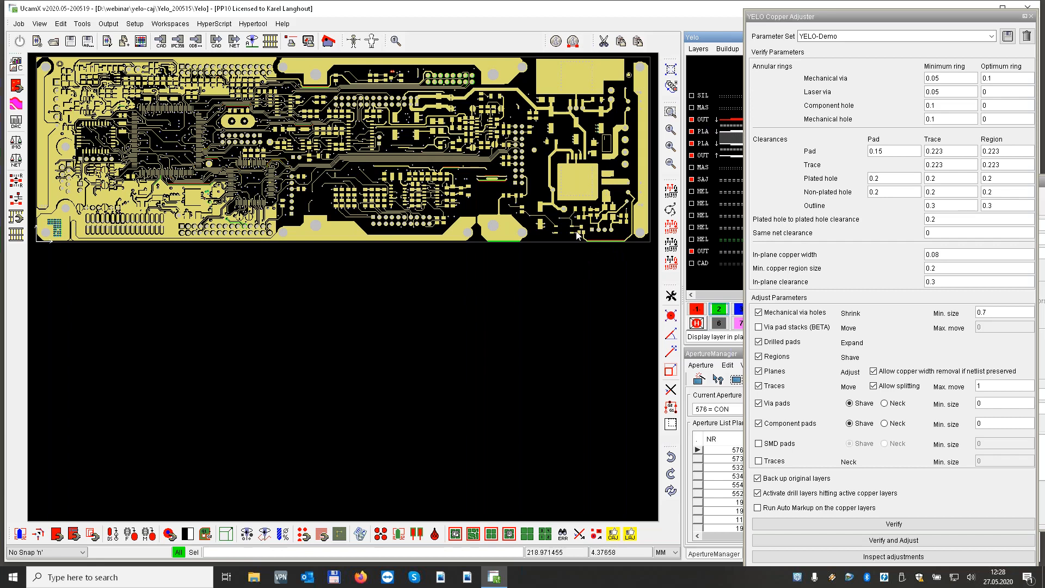
Compare the trace along the board's lower-right edge and the two adjacent drilled pads near the upper edge with the original copper
left_click_drag(578, 235, 632, 250)
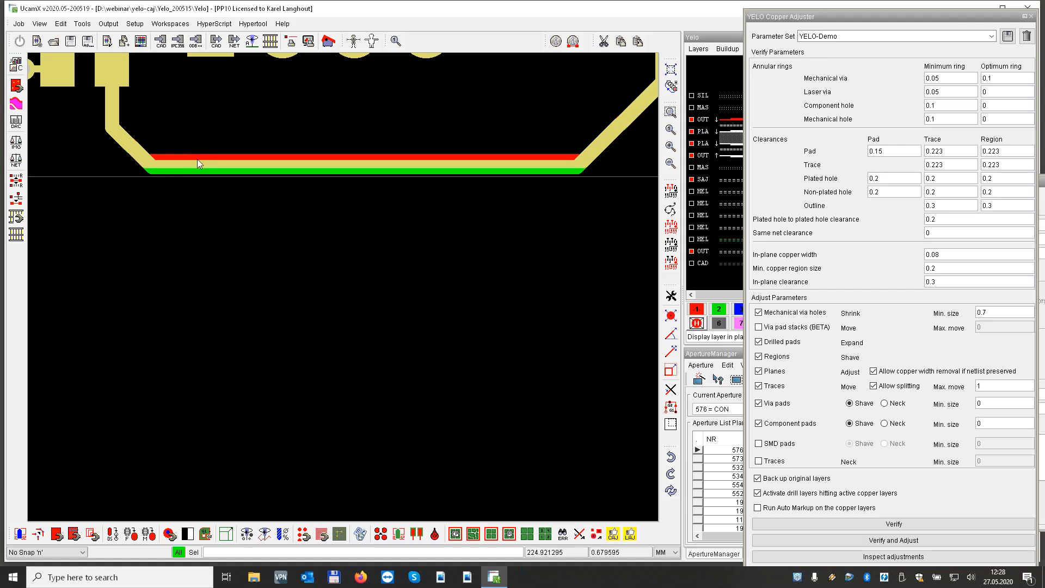
key("Home")
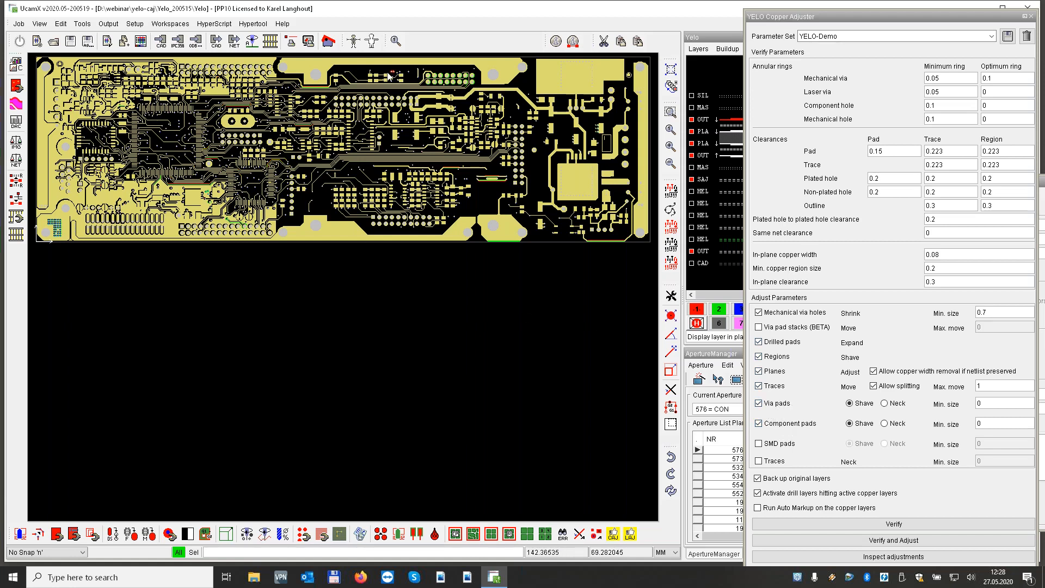
left_click_drag(388, 67, 401, 78)
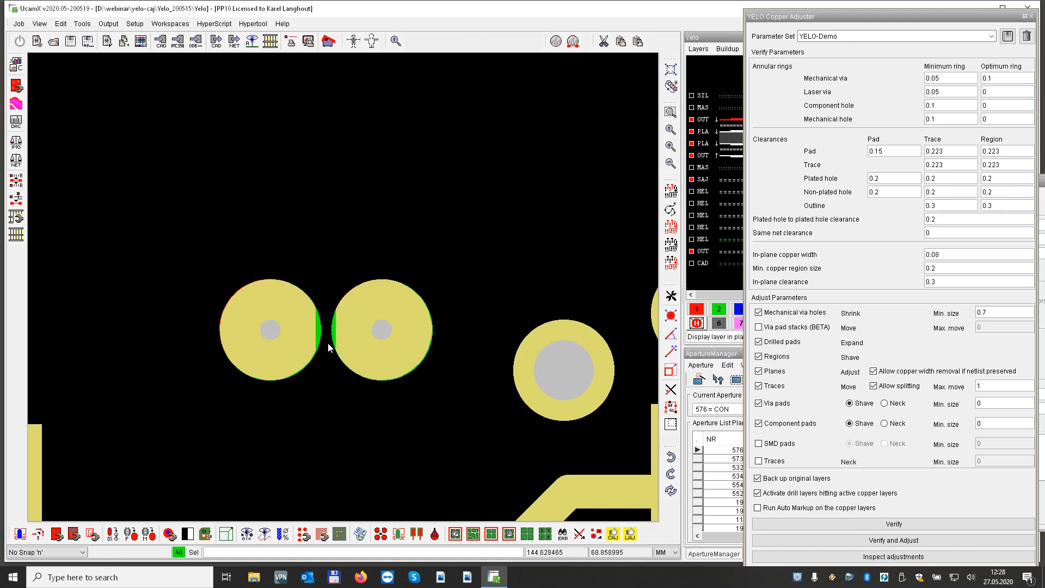
key("Home")
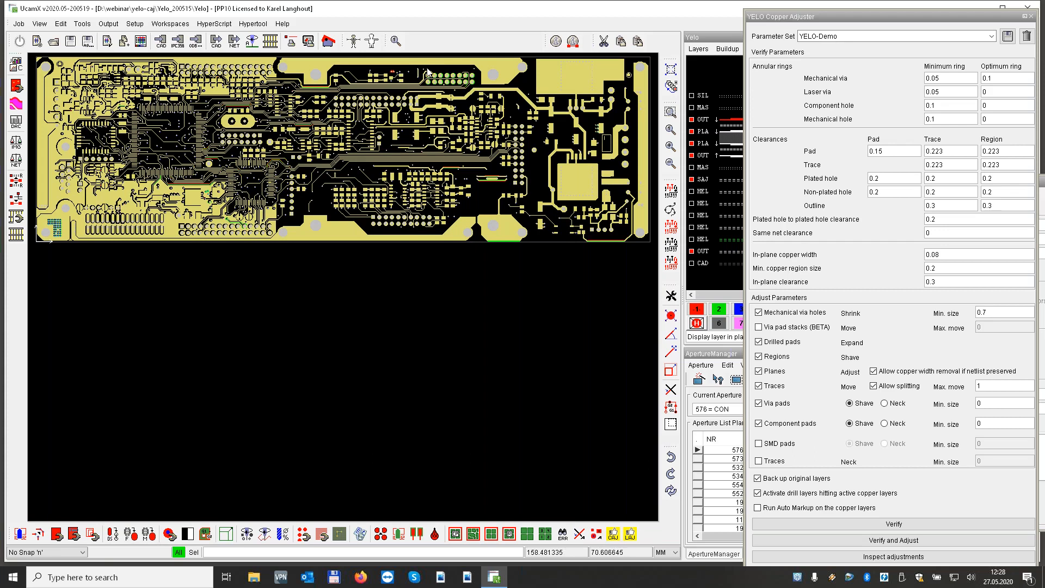
Compare the traces below the upper double row of drilled pads with the original, hide the original copper, and display the first inner plane layer board-wide
left_click_drag(429, 72, 470, 86)
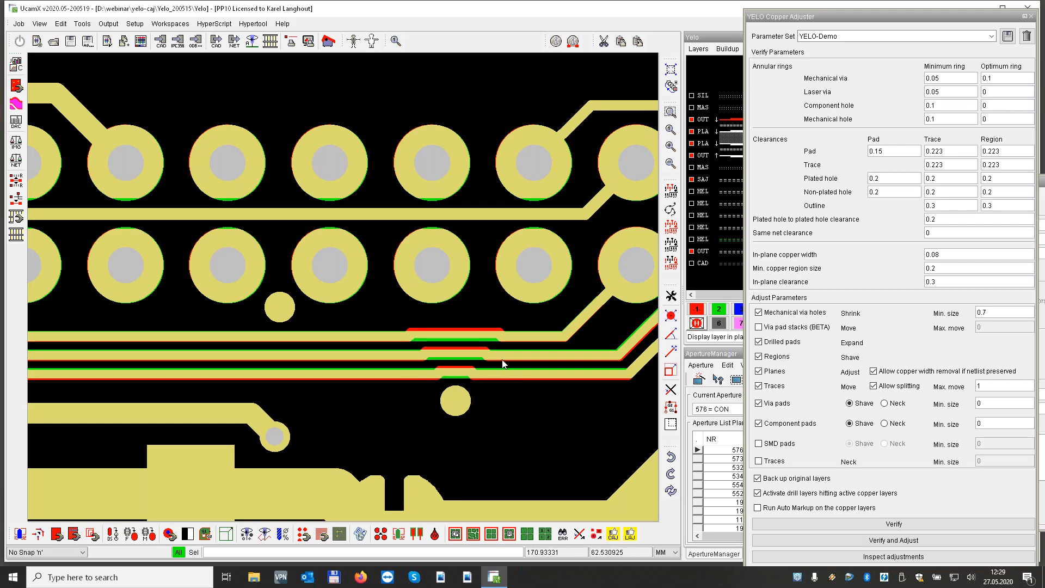
left_click(716, 227)
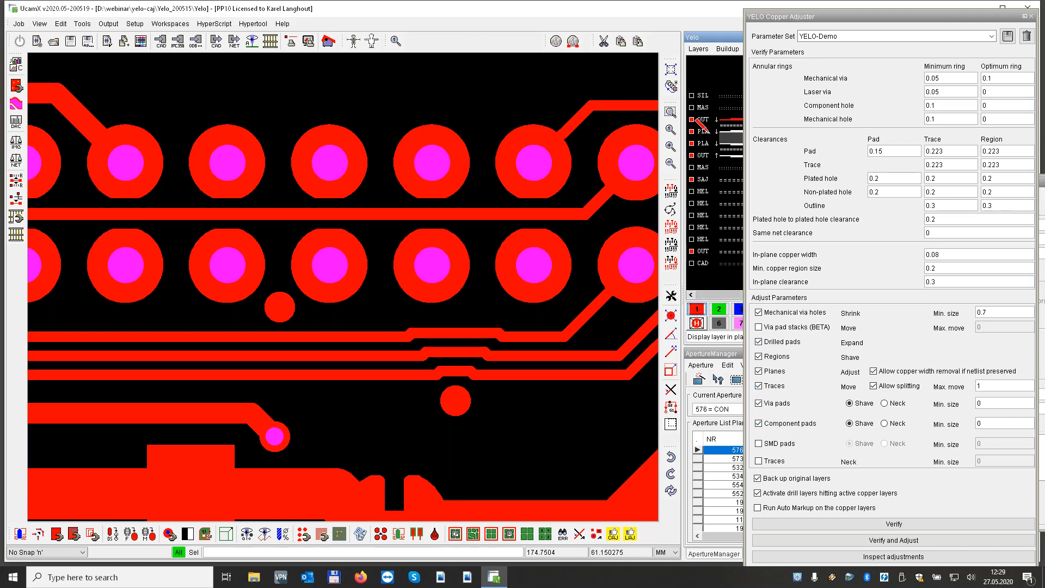
left_click(722, 120)
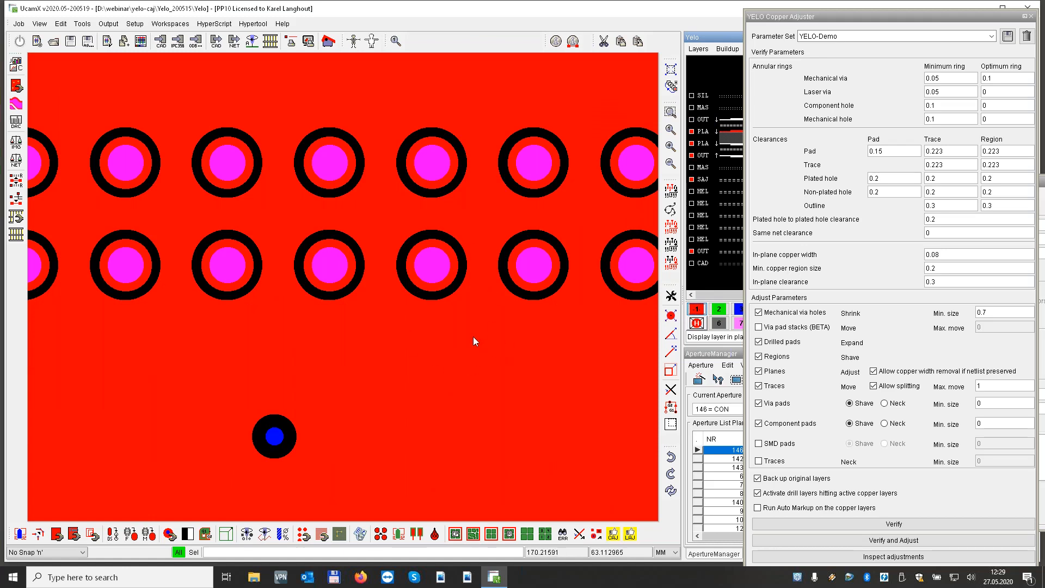
key("Home")
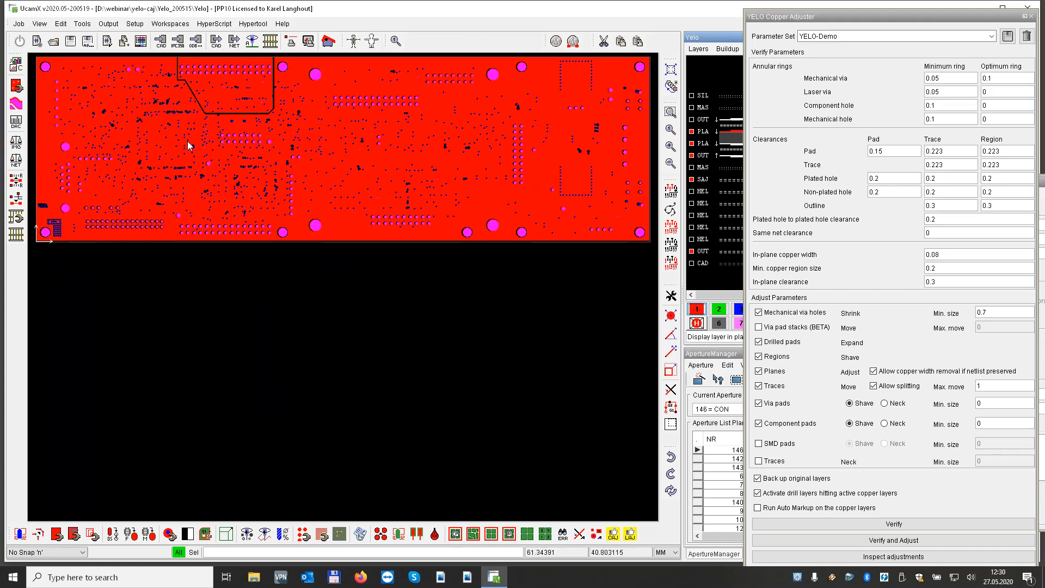
Overlay the original inner plane copper in plane 2 on the cluster of three overlapping hole clearances
left_click_drag(188, 142, 201, 155)
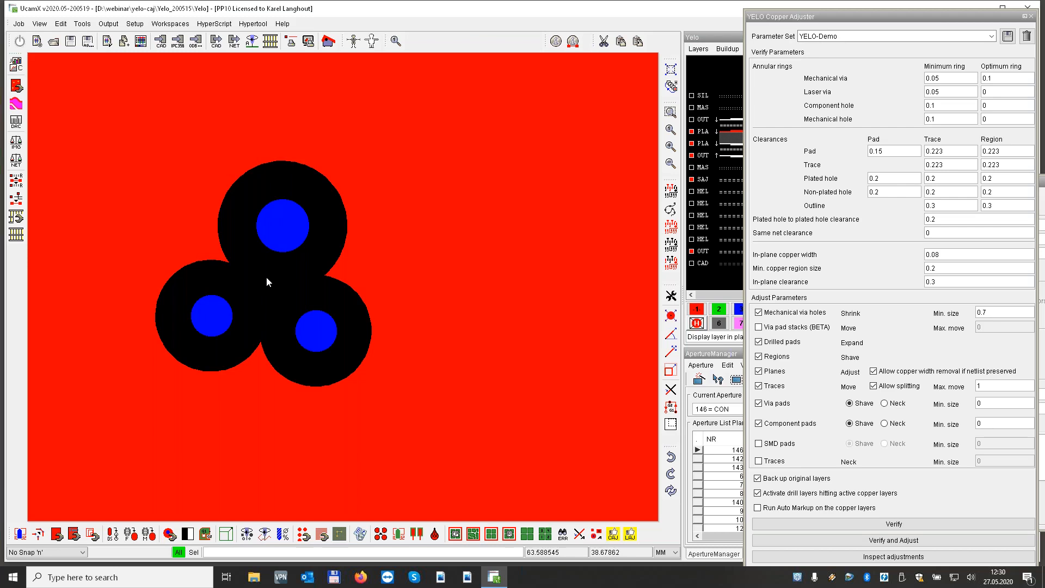
left_click(721, 309)
left_click(712, 216)
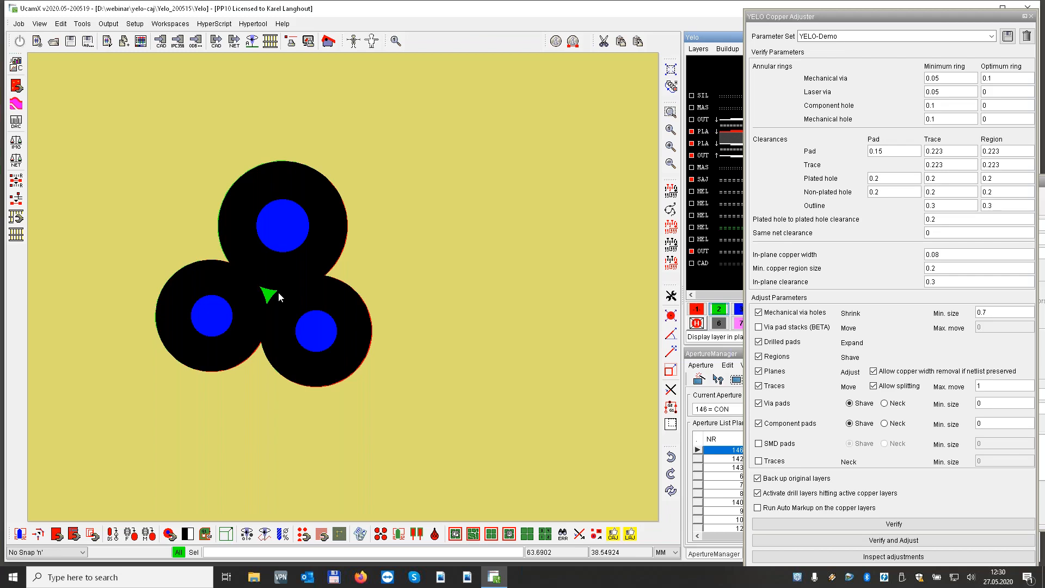
Compare the plane copper around the row of five overlapping hole clearances with the original, hide the original copper, and return to the full board
scroll(279, 292, "down", 5)
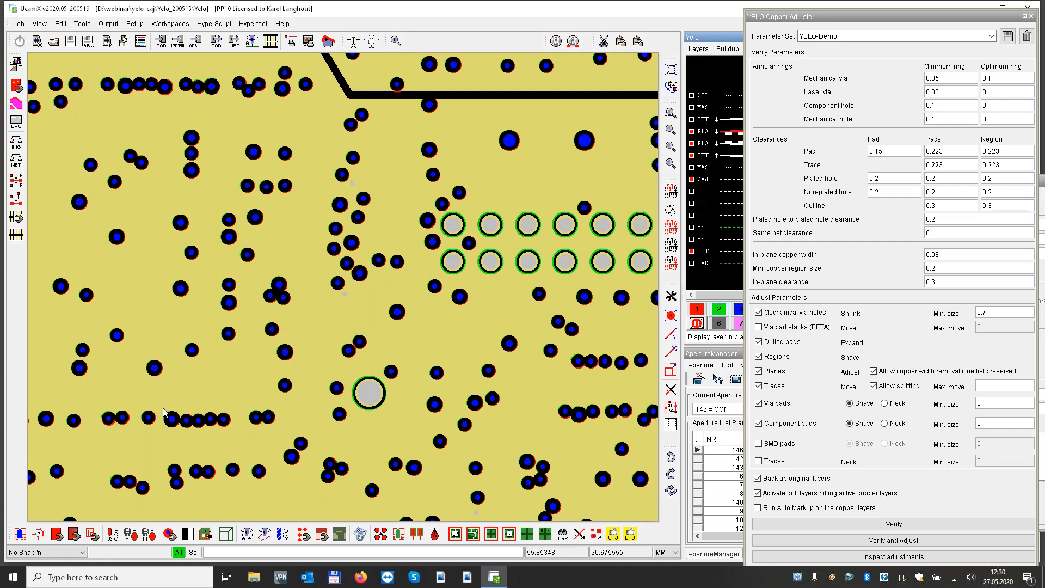
left_click_drag(162, 407, 230, 436)
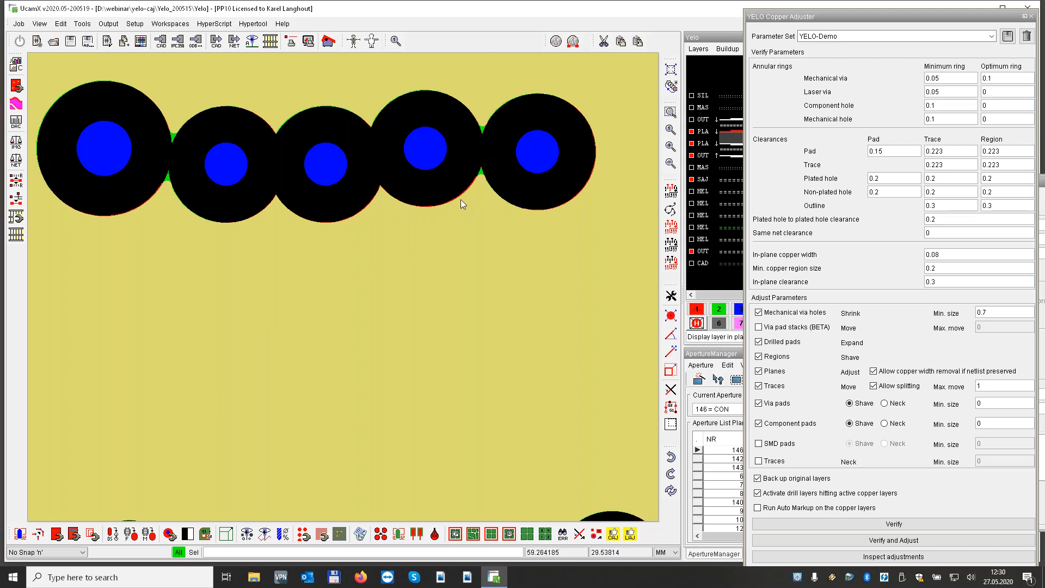
scroll(486, 175, "up", 4)
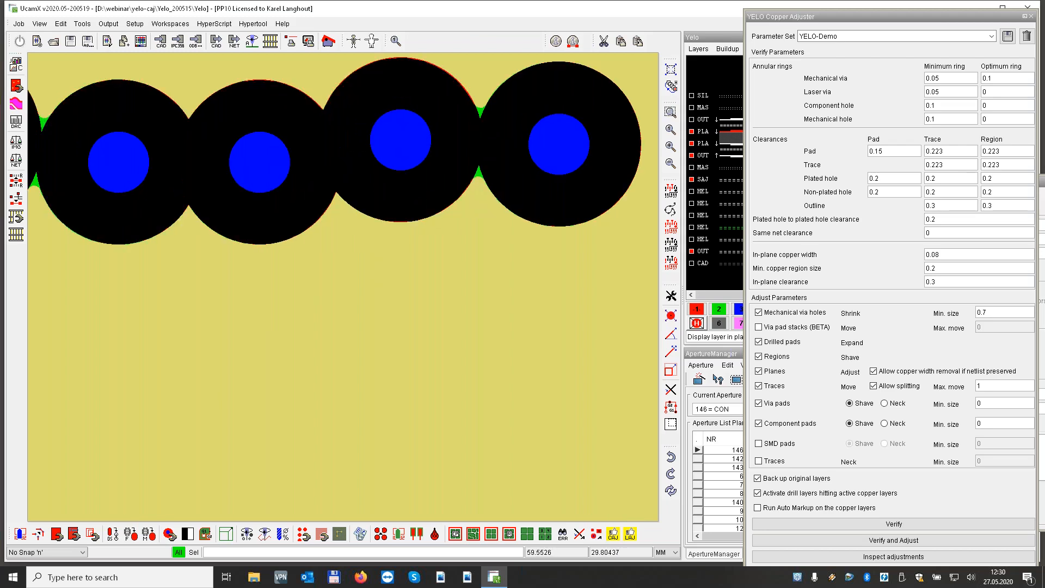
left_click(723, 226)
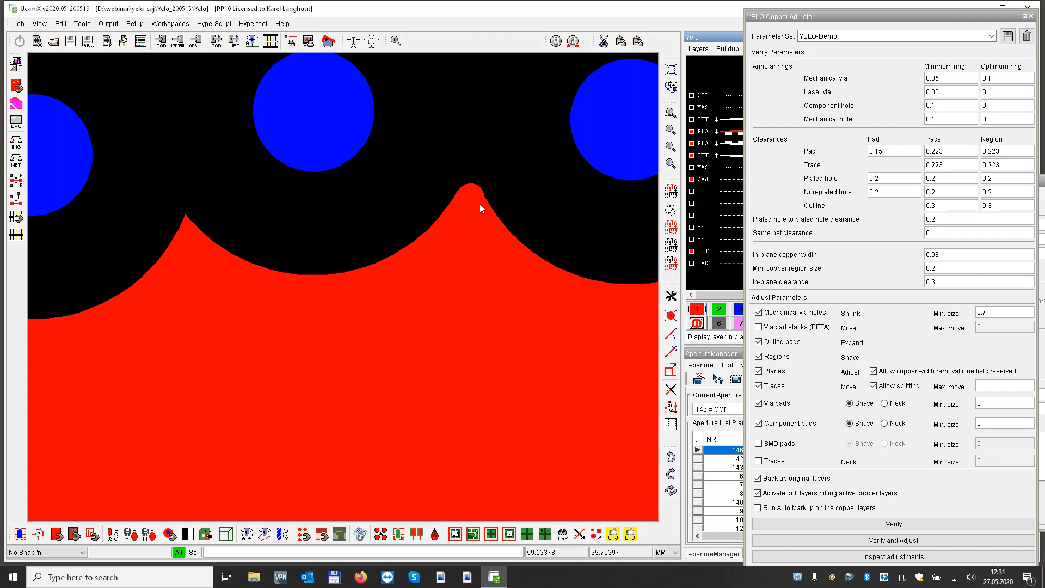
key("Home")
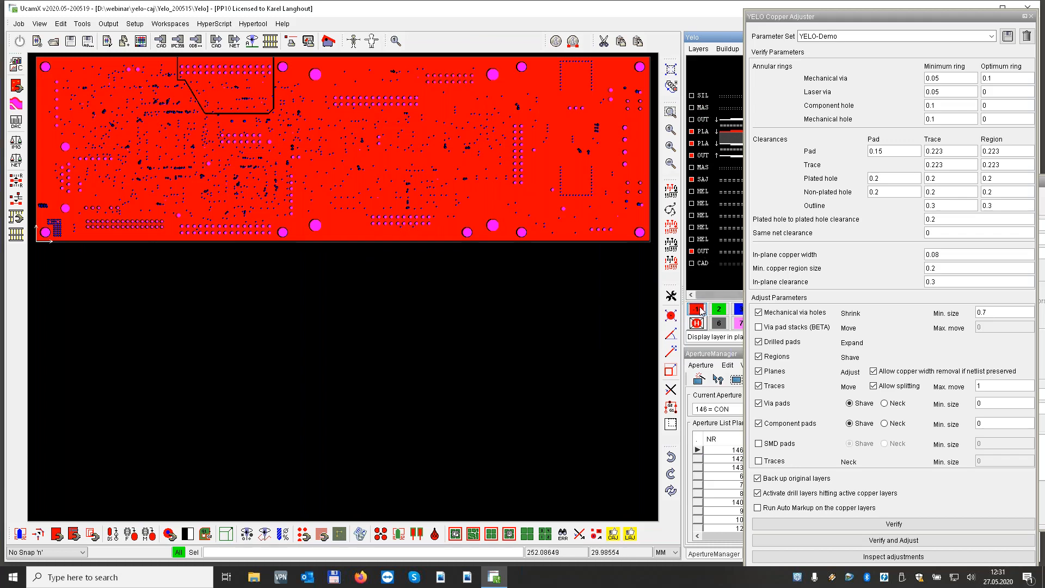
Display the first outer copper layer and enlarge the Aperture Manager to read the full names of the apertures at the list's end
left_click(704, 119)
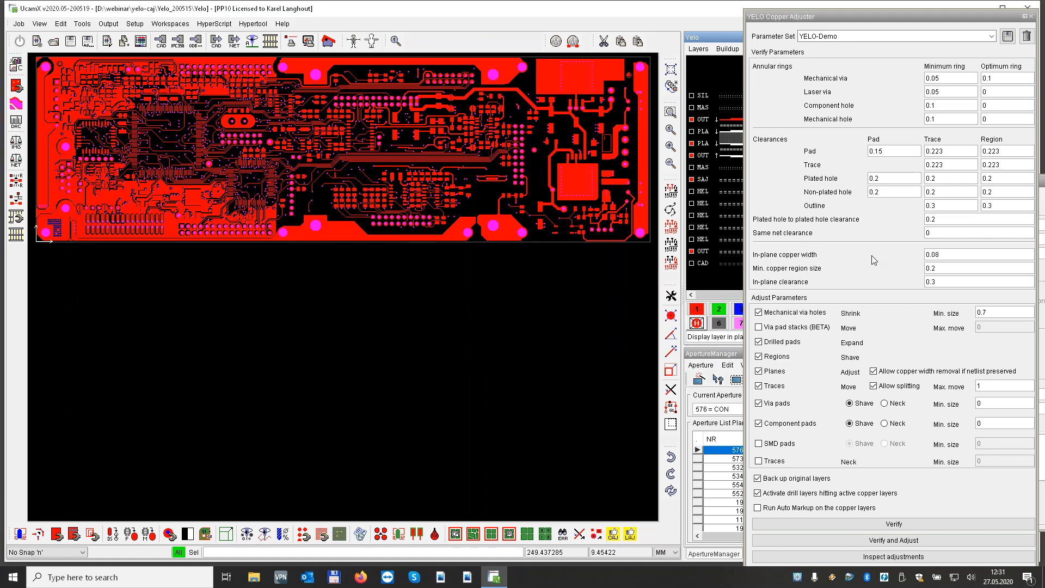
double_click(947, 253)
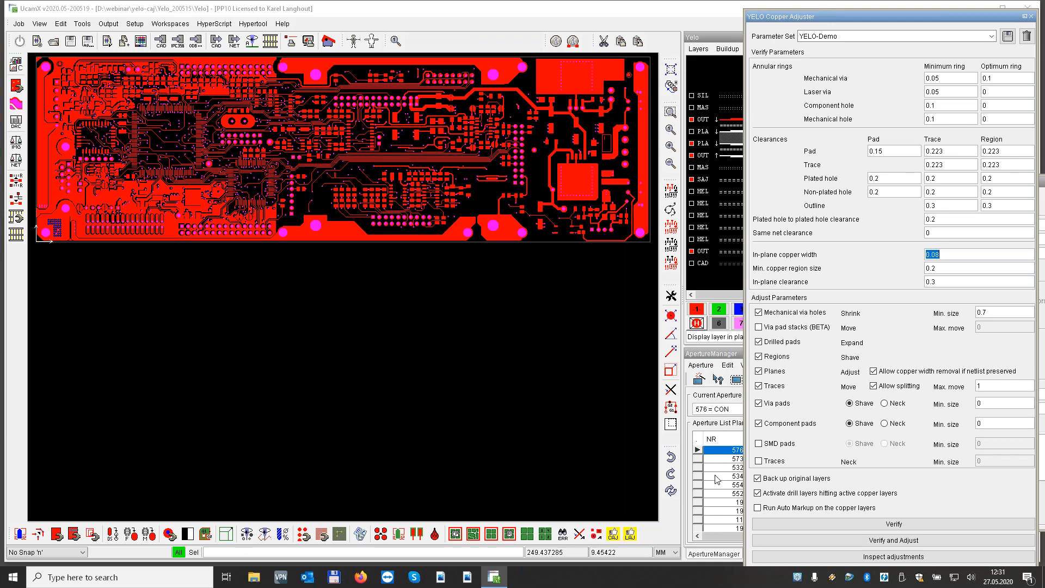
double_click(721, 557)
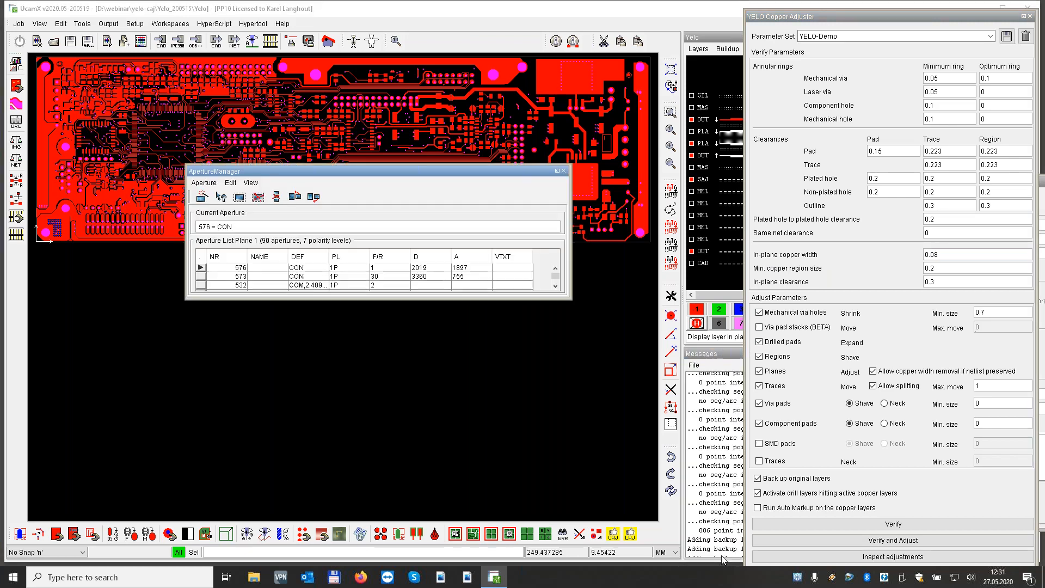
left_click_drag(466, 299, 467, 463)
scroll(419, 370, "down", 20)
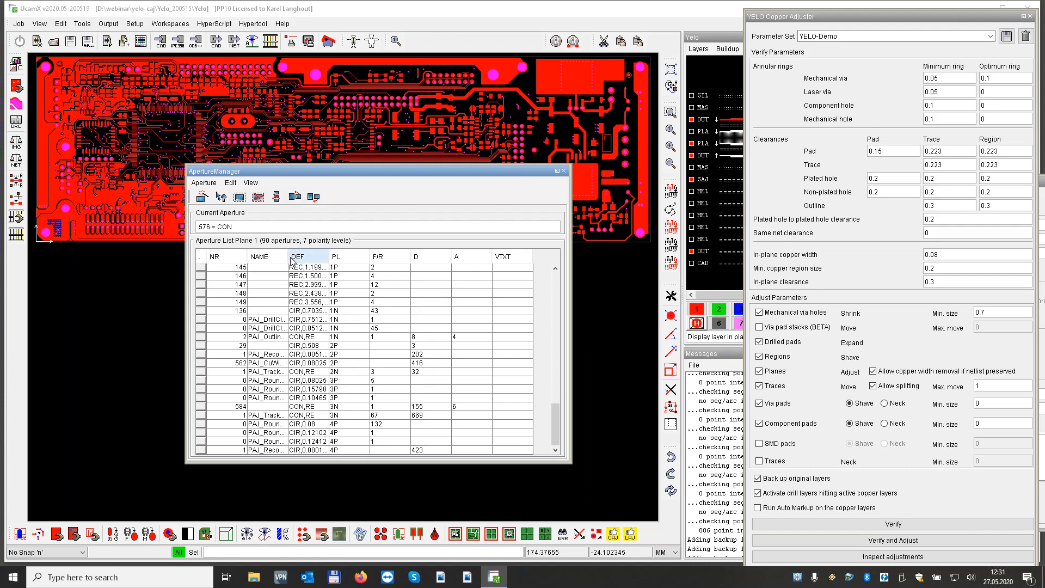
left_click_drag(287, 256, 319, 257)
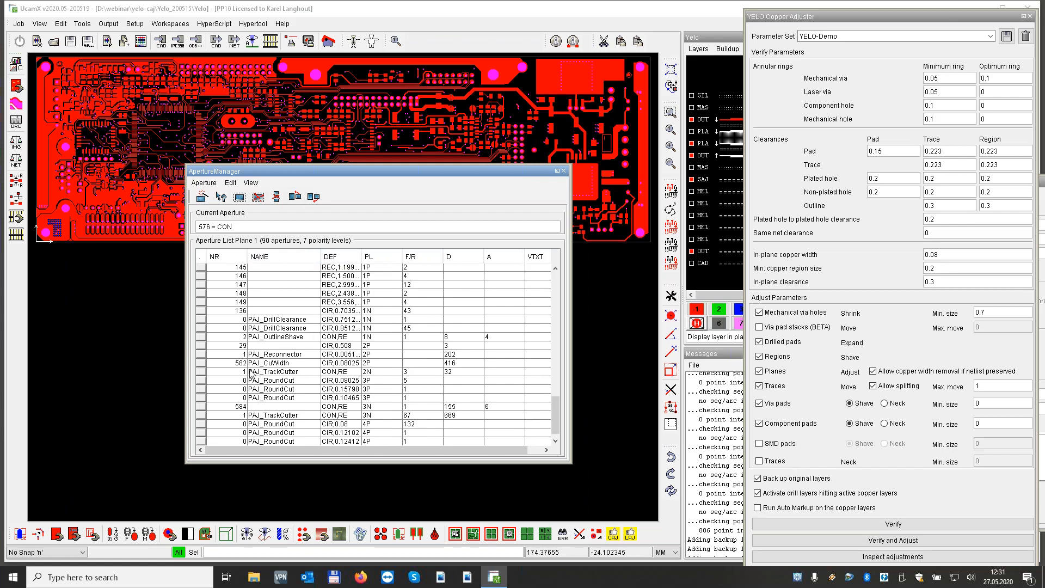
Select all objects that use the PAJ_CuWidth aperture and dock the Aperture Manager again
left_click(286, 363)
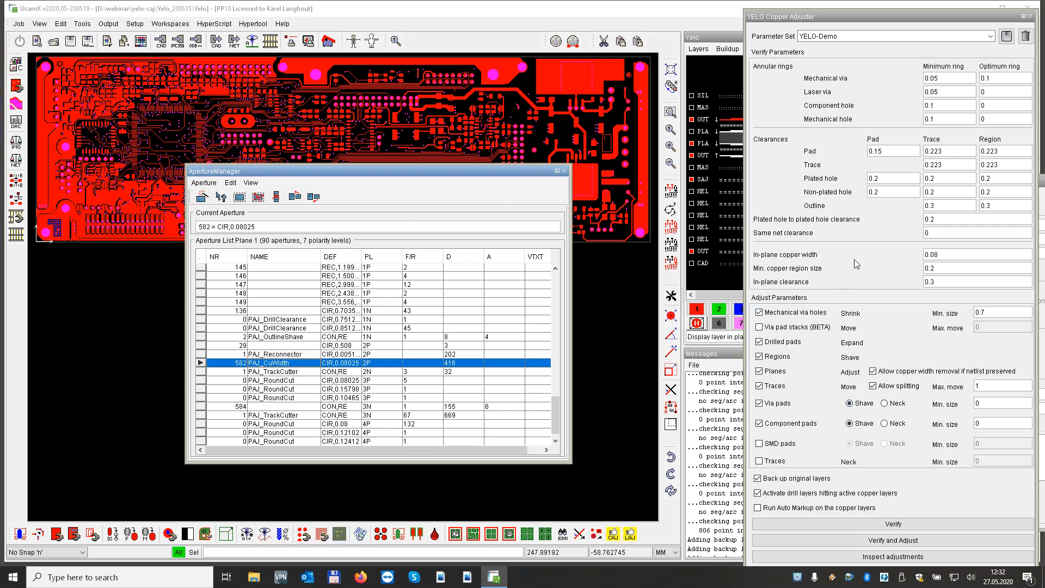
left_click(240, 196)
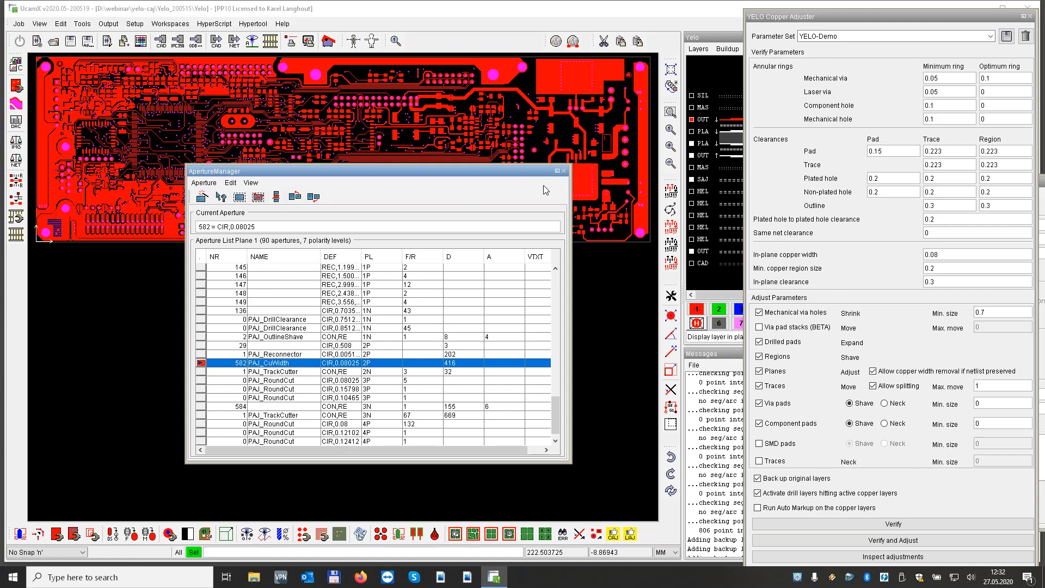
double_click(400, 171)
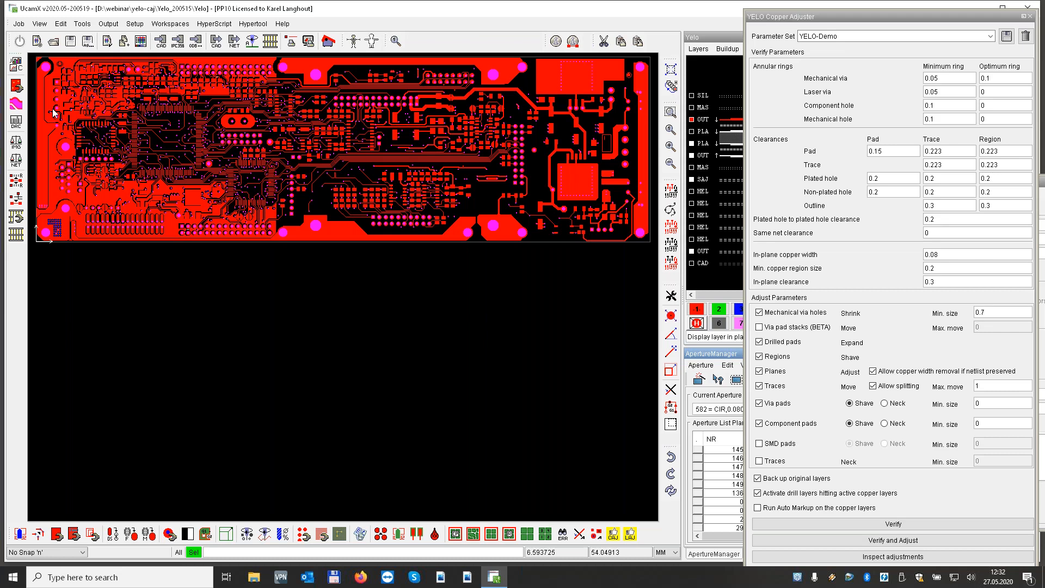
Inspect the selected copper between the round clearance and the rectangular pad's corner, overlaying the original outer copper in plane 2
left_click_drag(53, 110, 77, 118)
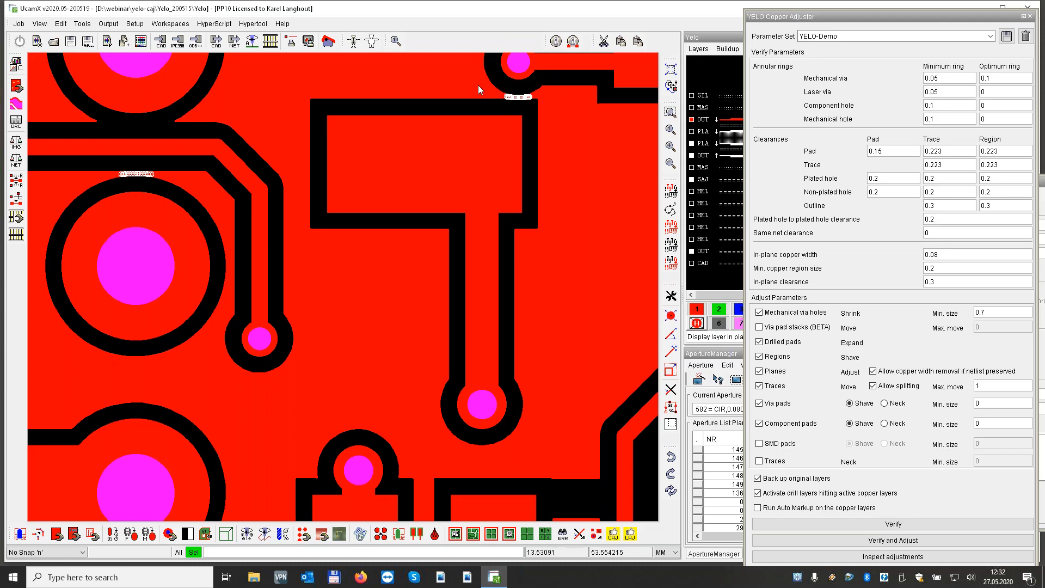
mouse_move(483, 83)
left_mouse_down()
mouse_move(557, 119)
mouse_move(546, 122)
left_mouse_up()
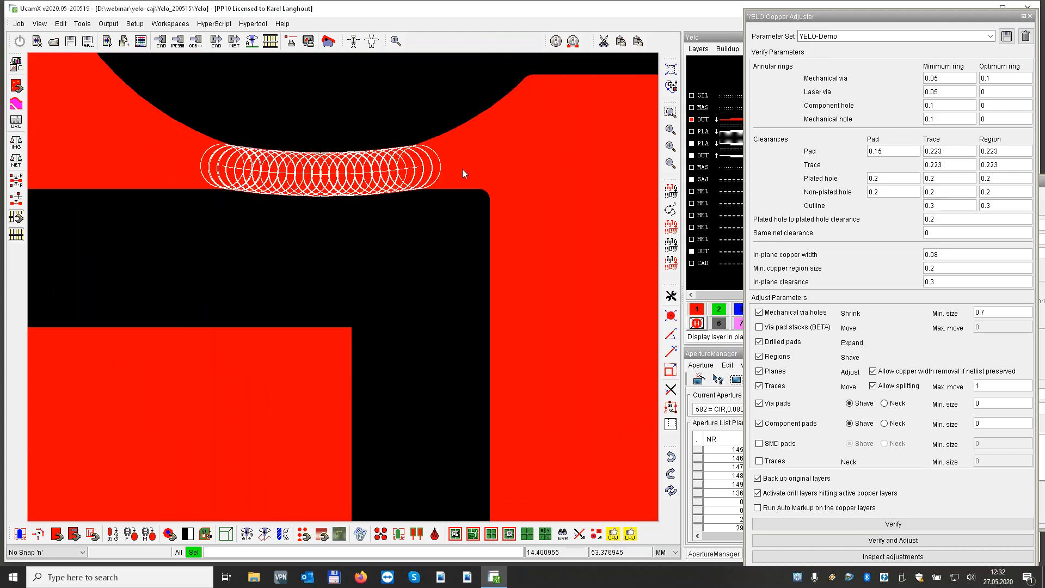
left_click(718, 308)
left_click(727, 239)
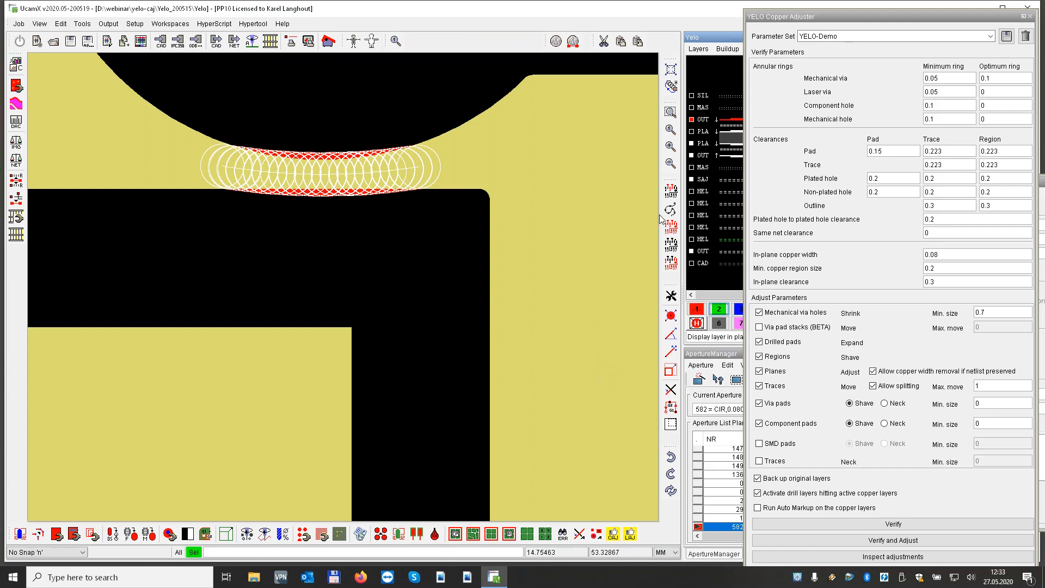
Clear the selection and display only the adjusted outer copper in plane 1, with the full board in view
left_click(671, 244)
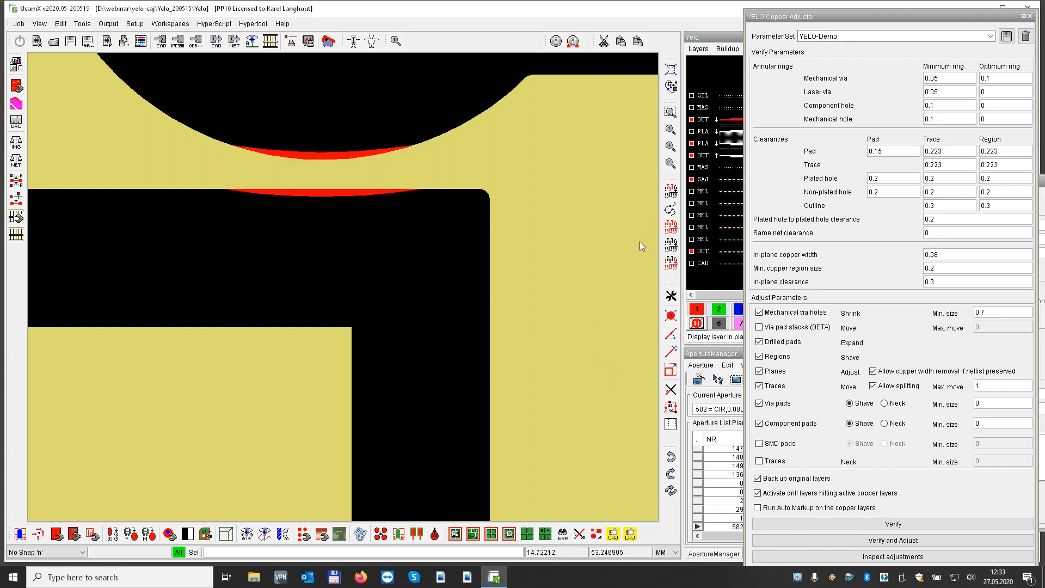
key("Home")
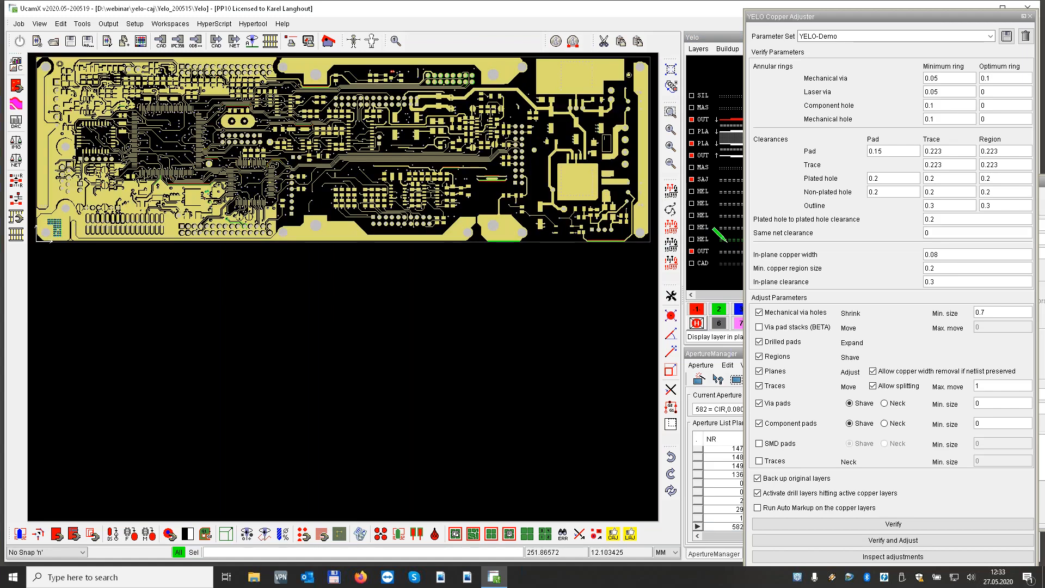
left_click(697, 310)
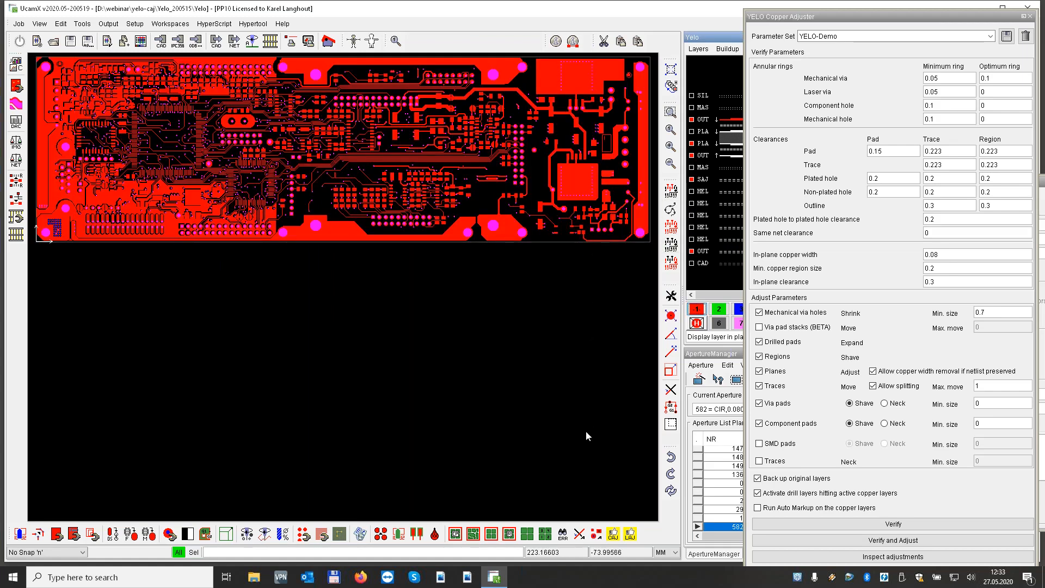
Load the remaining errors in Error Handling, filter them by PAD TO TRACK, and mark the first faults on the board
left_click(563, 536)
left_click_drag(925, 184, 824, 143)
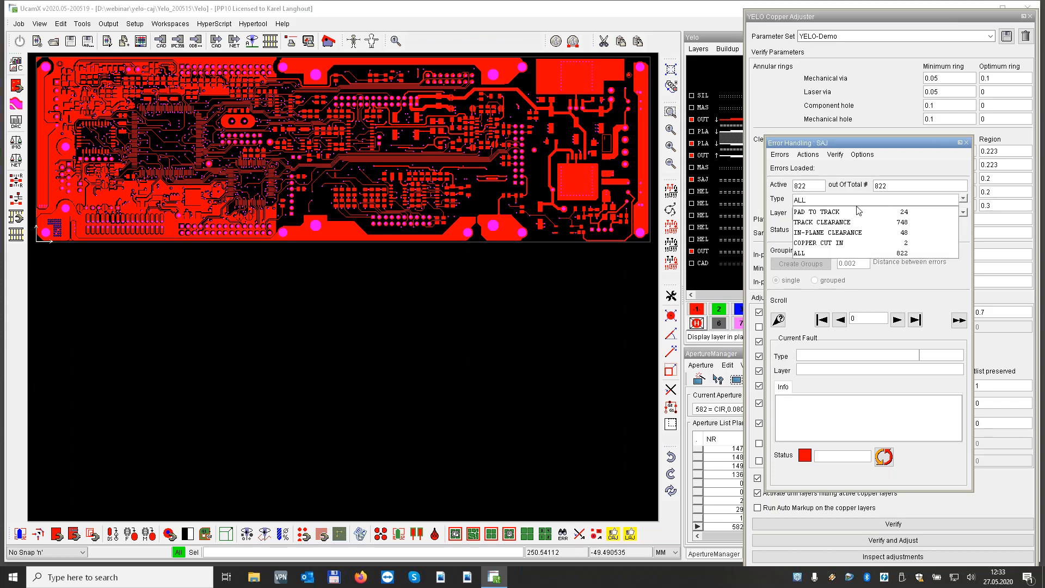
left_click(826, 212)
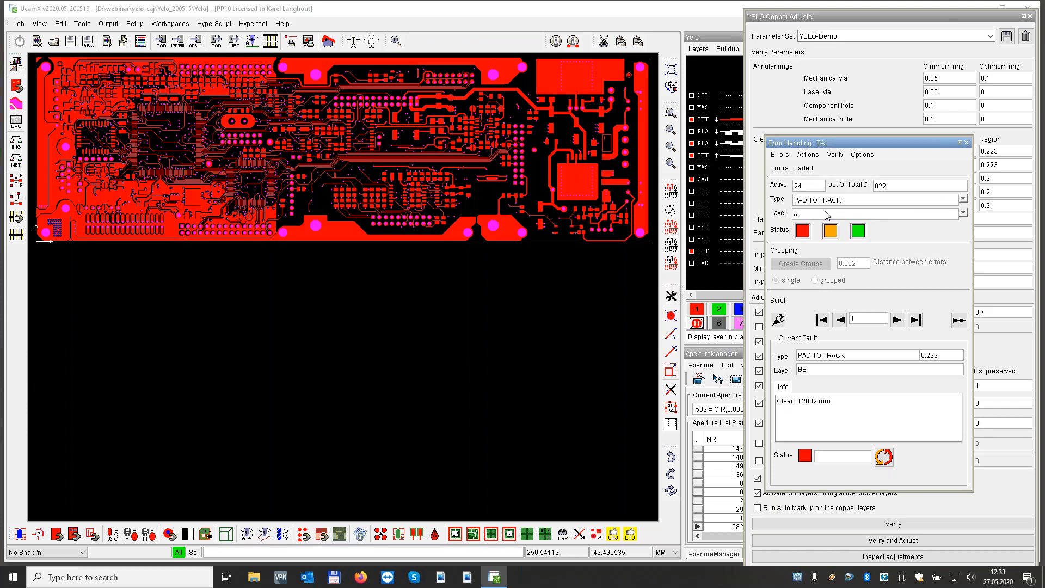
left_click(898, 319)
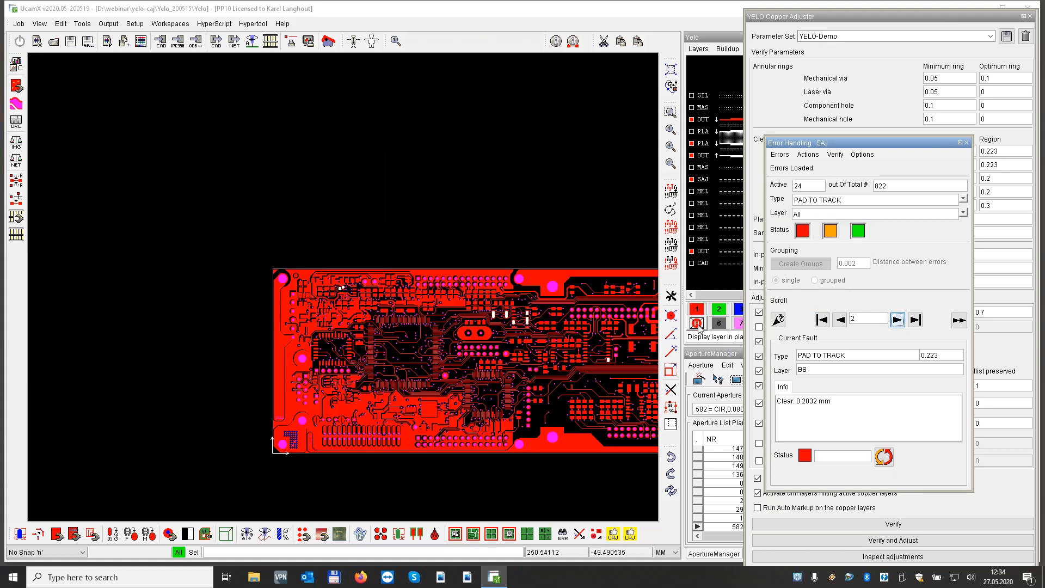
scroll(259, 201, "down", 1)
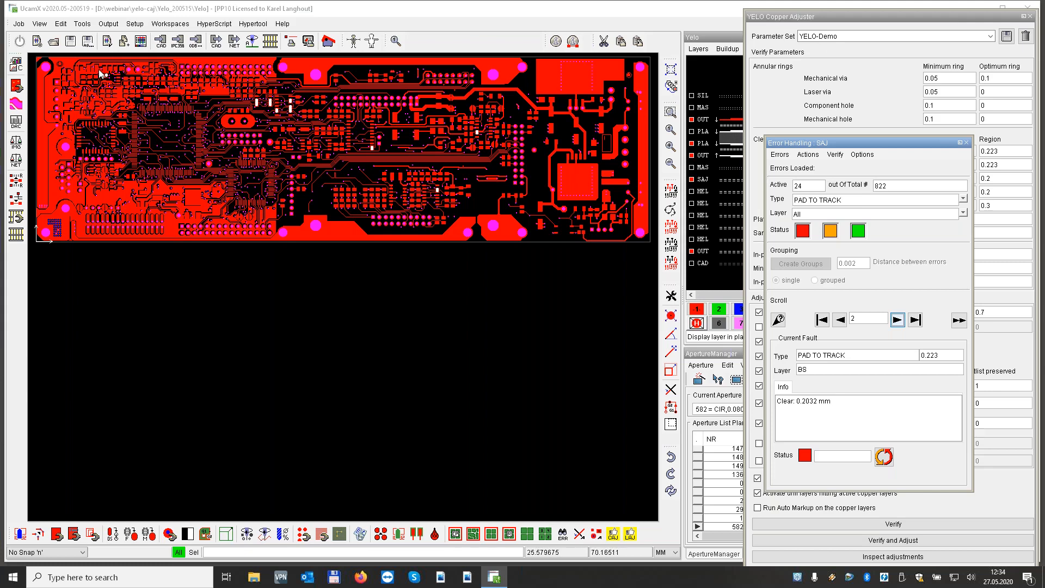
Inspect the marked pad-to-track faults near the board's upper-left corner and around the rows of SMD pads beside the large oval pad
left_click_drag(103, 72, 117, 86)
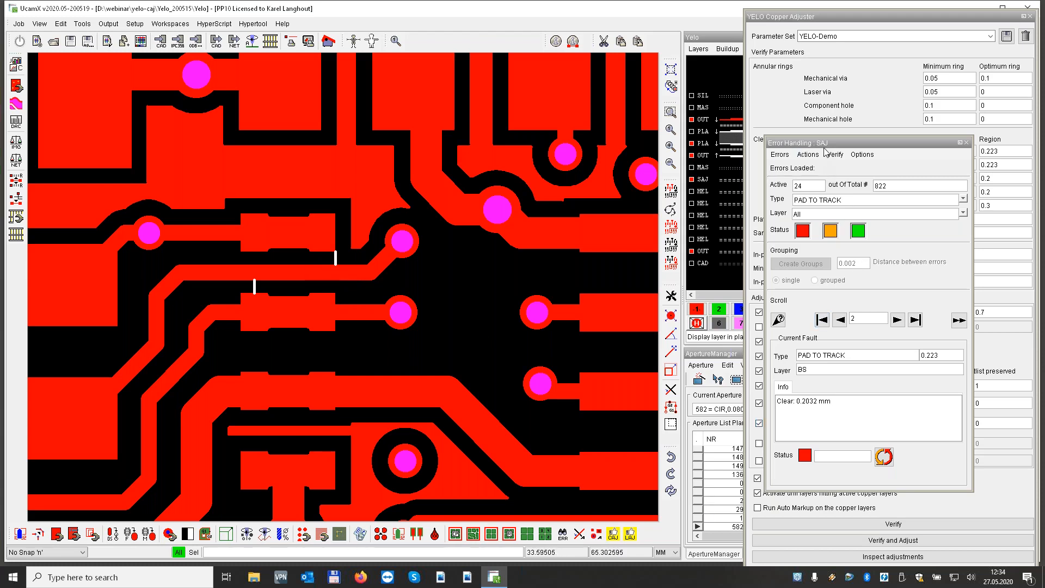
left_click_drag(824, 148, 894, 150)
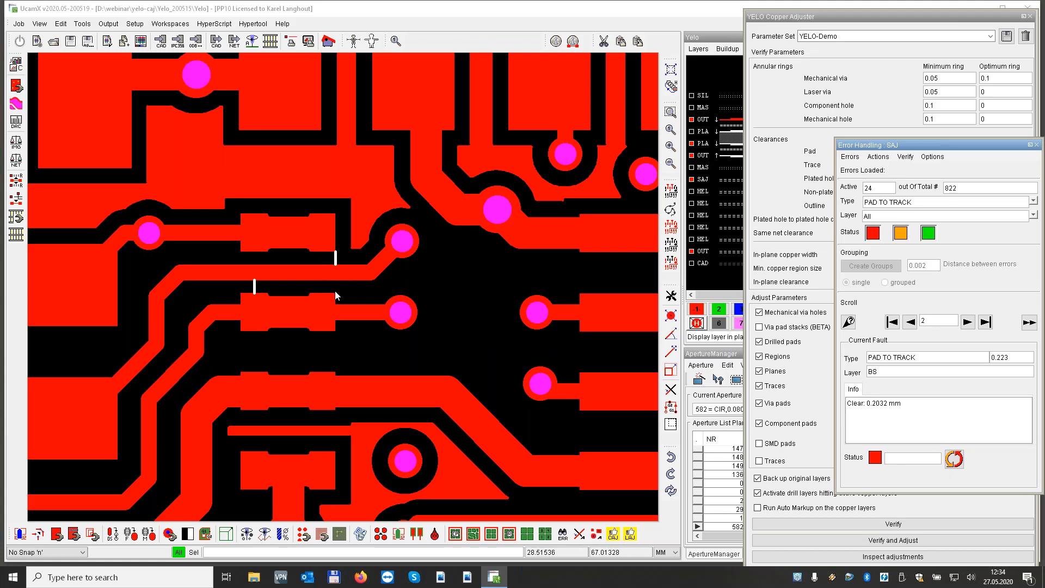
key("Home")
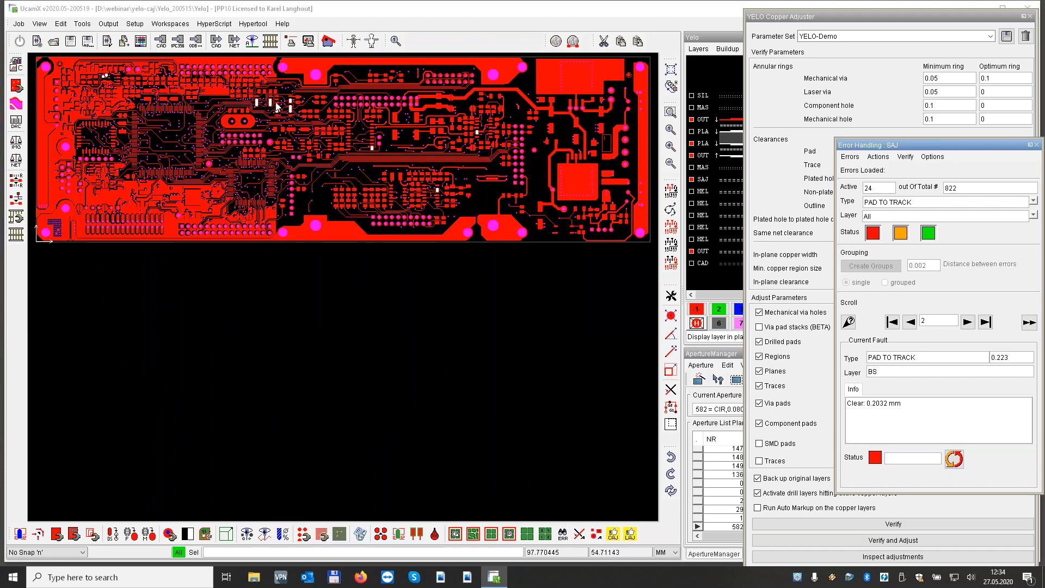
scroll(265, 106, "up", 5)
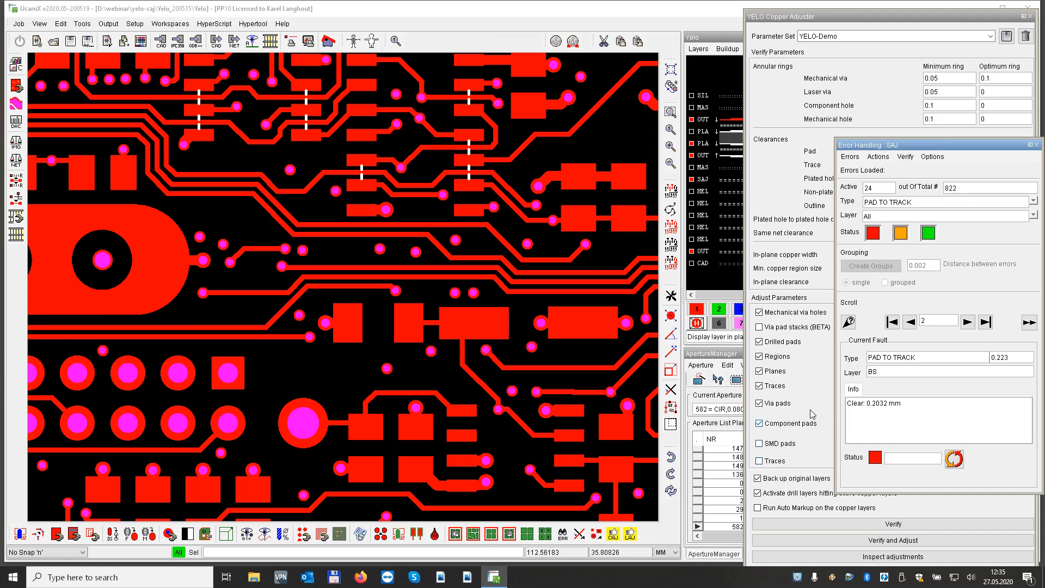
Filter the errors by TRACK CLEARANCE, inspect the faults in the hole grid at the board's lower-left corner, and close Error Handling
left_click_drag(922, 146, 898, 146)
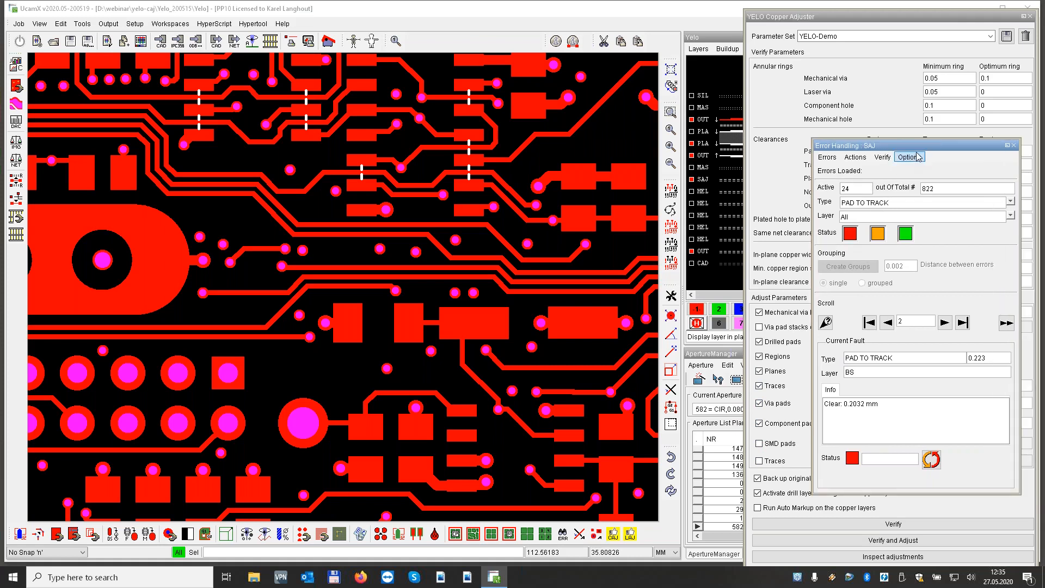
left_click(1012, 202)
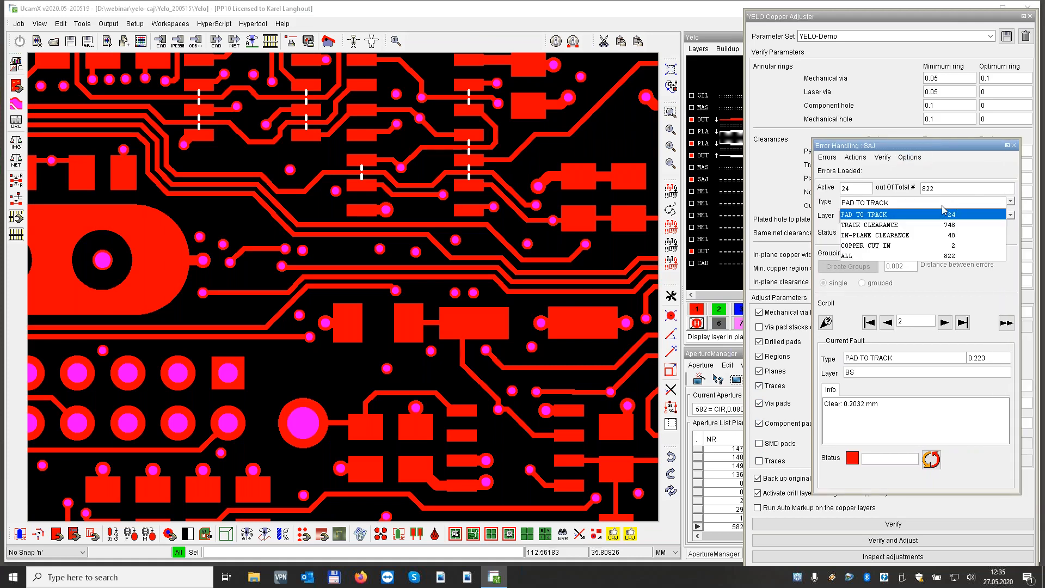
left_click(886, 225)
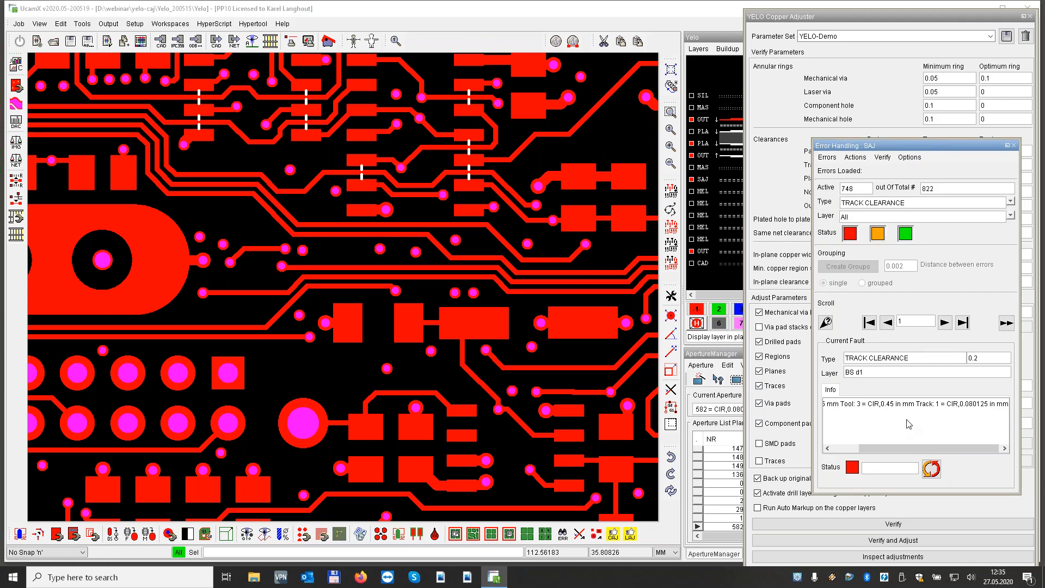
left_click(946, 322)
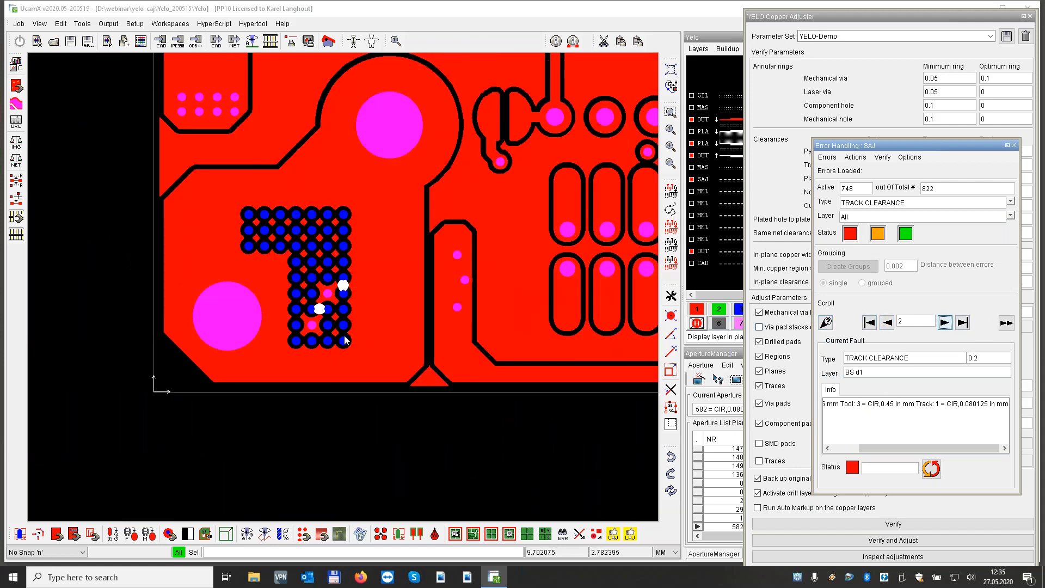
scroll(343, 286, "up", 5)
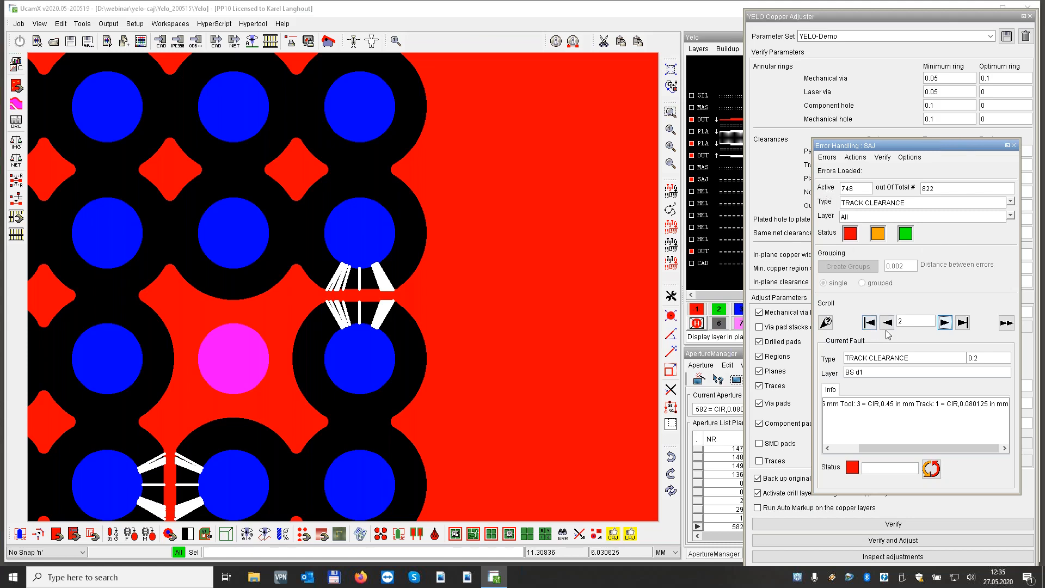
left_click(1014, 145)
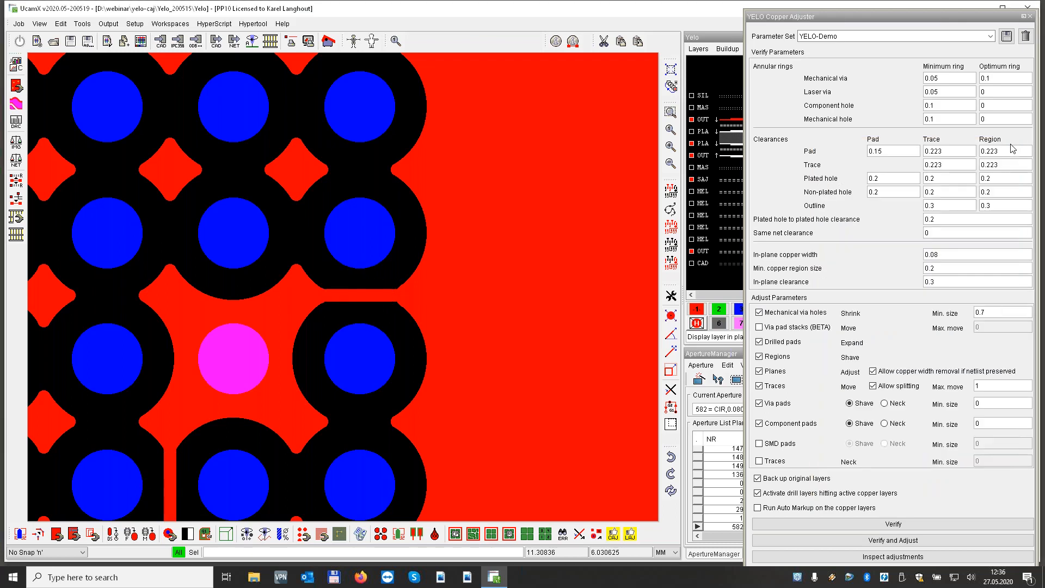
key("Home")
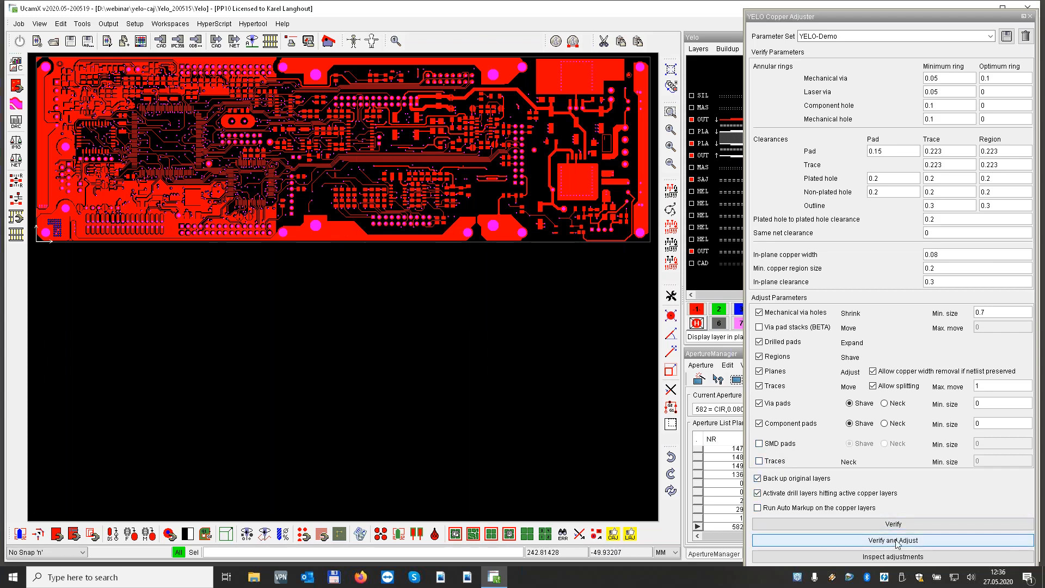
Inspect the adjustments on the outer copper with the SLA colour parameter set, keeping the board visible, and close the Copper Adjuster Assistant
left_click(895, 557)
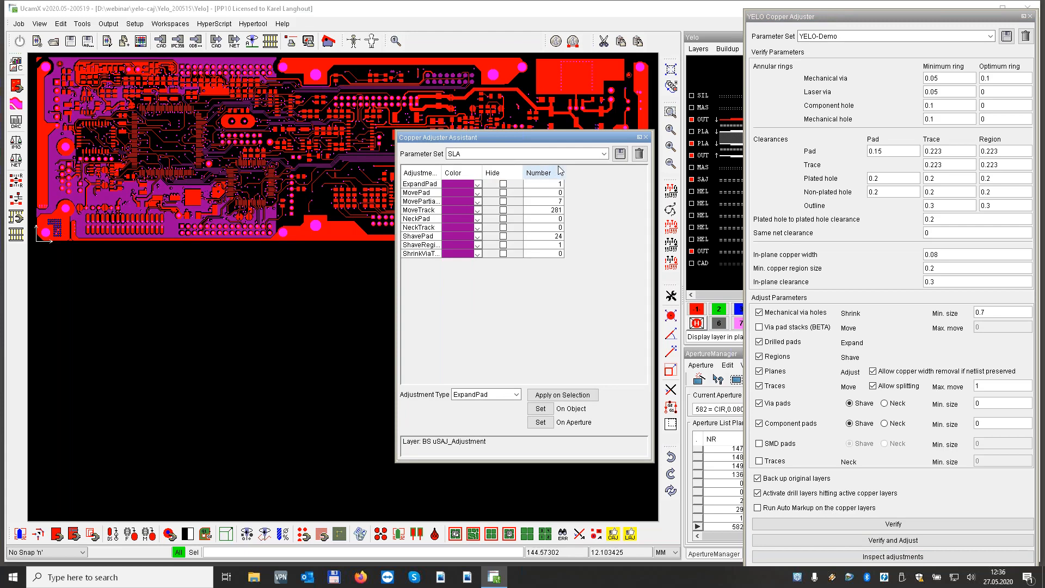
left_click(604, 154)
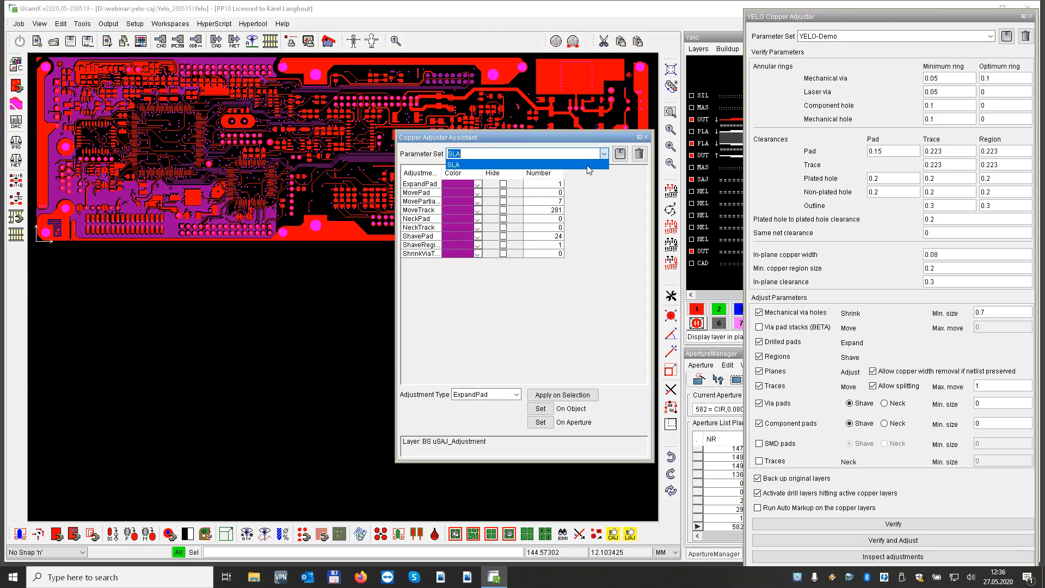
left_click(579, 227)
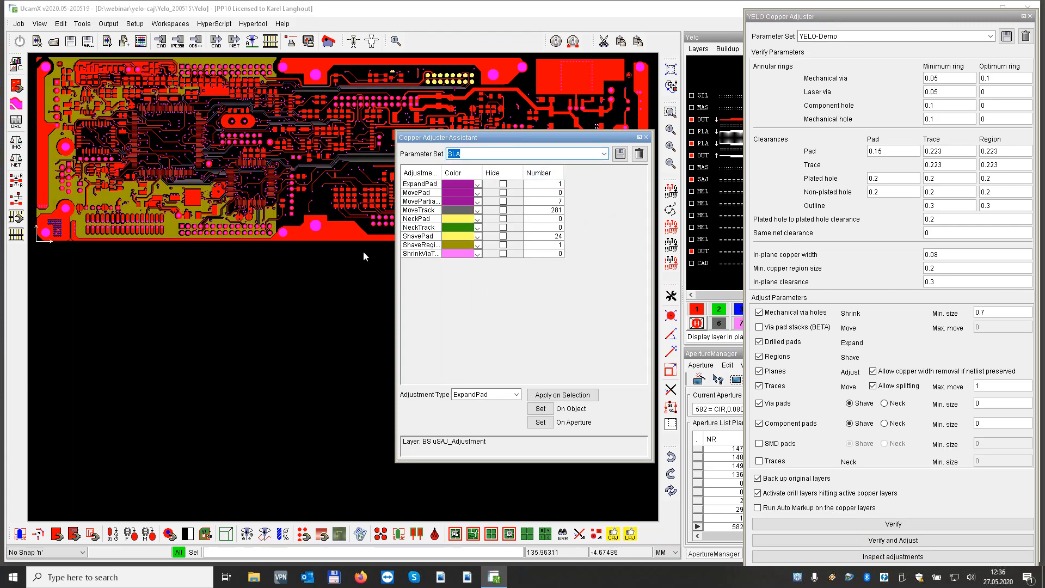
left_click_drag(496, 142, 462, 300)
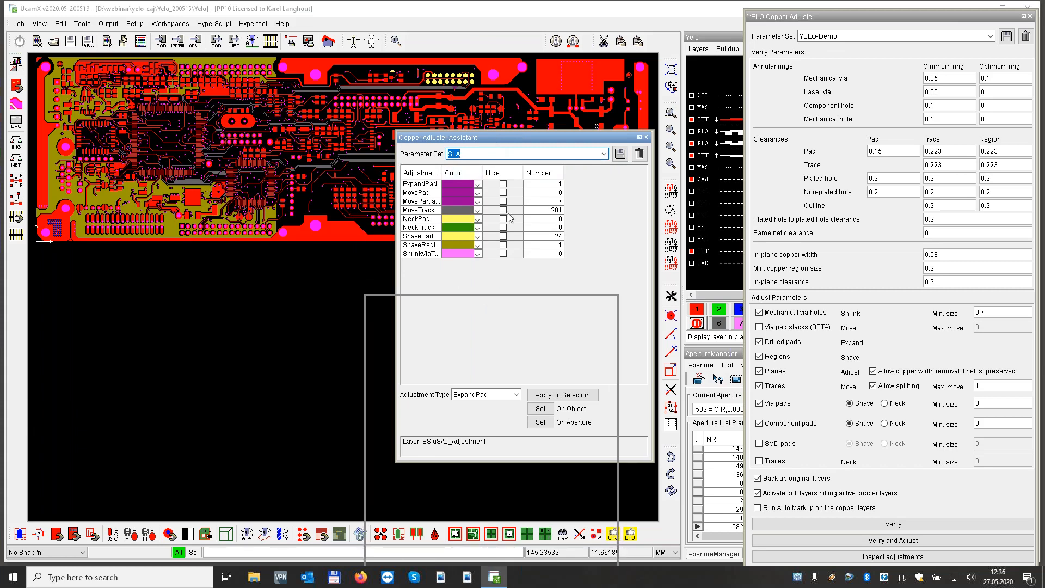
left_click_drag(528, 137, 531, 274)
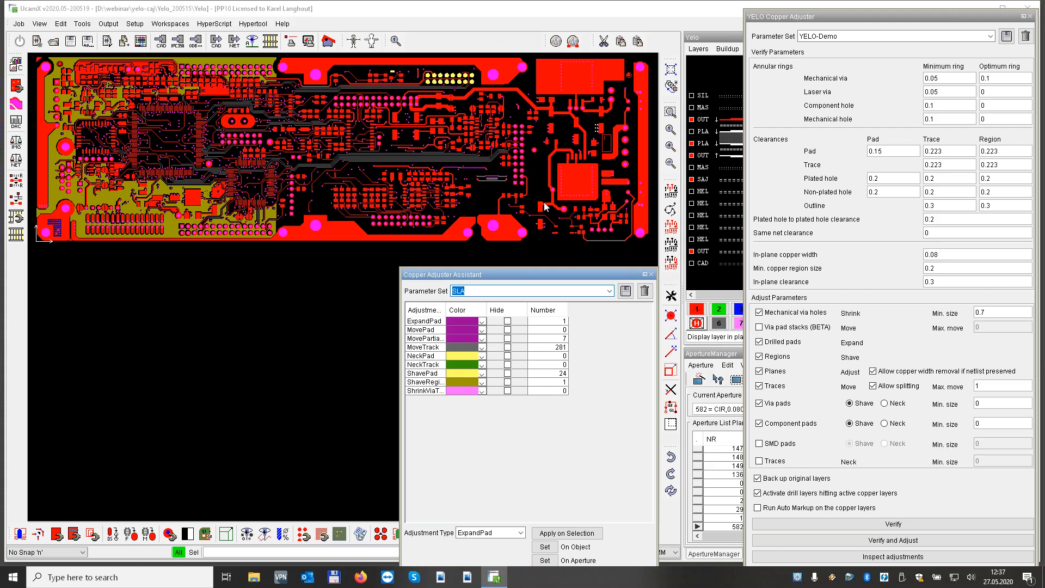
left_click(652, 276)
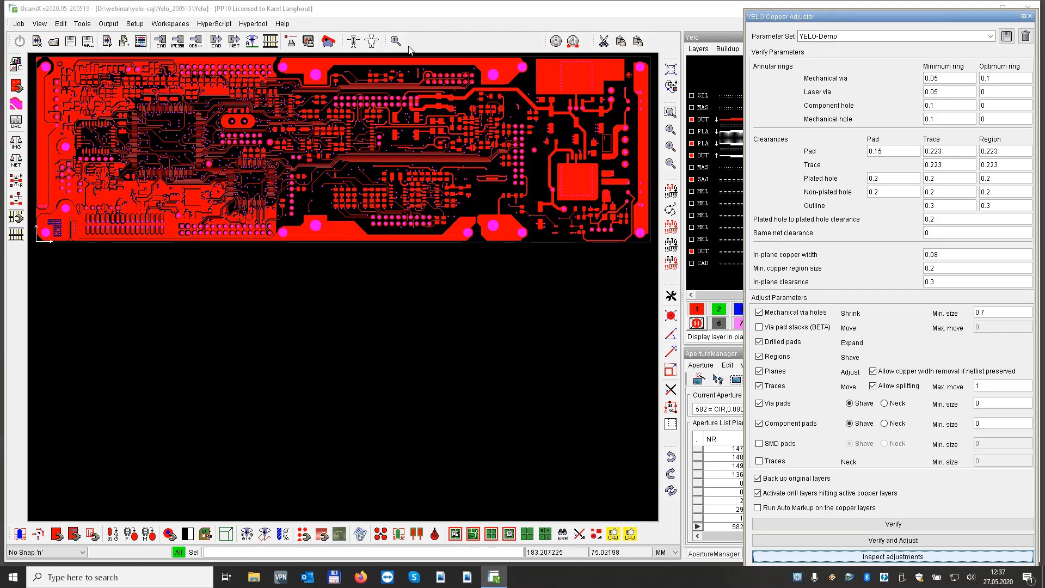
Deactivate both plane layers, the second outer layer and the SAJ layer, leaving the first outer copper layer active for adjustment
left_click(692, 131)
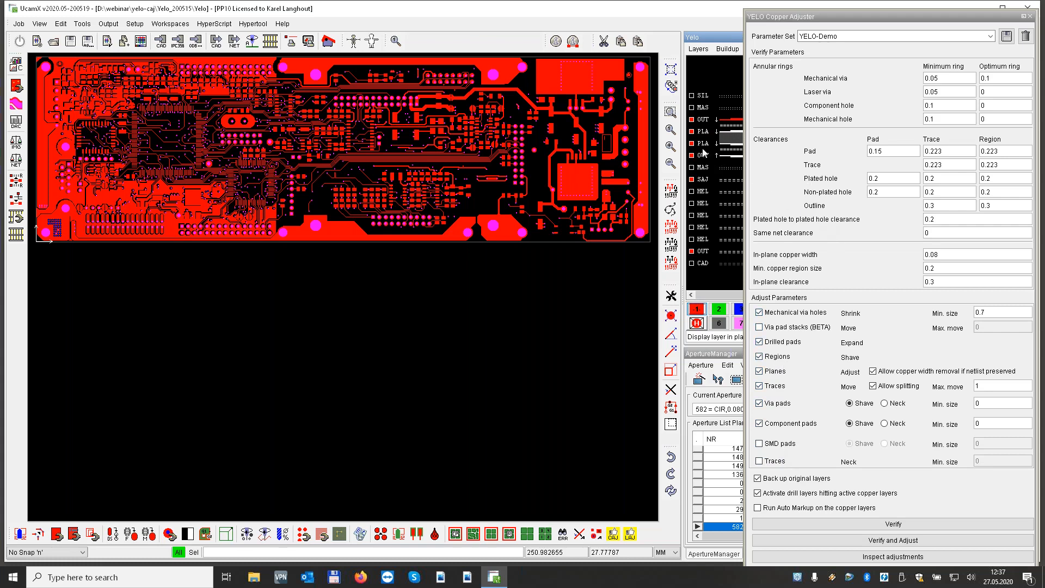
left_click_drag(691, 131, 692, 153)
left_click(691, 168)
left_click(693, 169)
left_click(692, 178)
Load the YELO-Demo-Traces parameter set, run Verify and Adjust on the outer copper, and dismiss the result messages
left_click(991, 36)
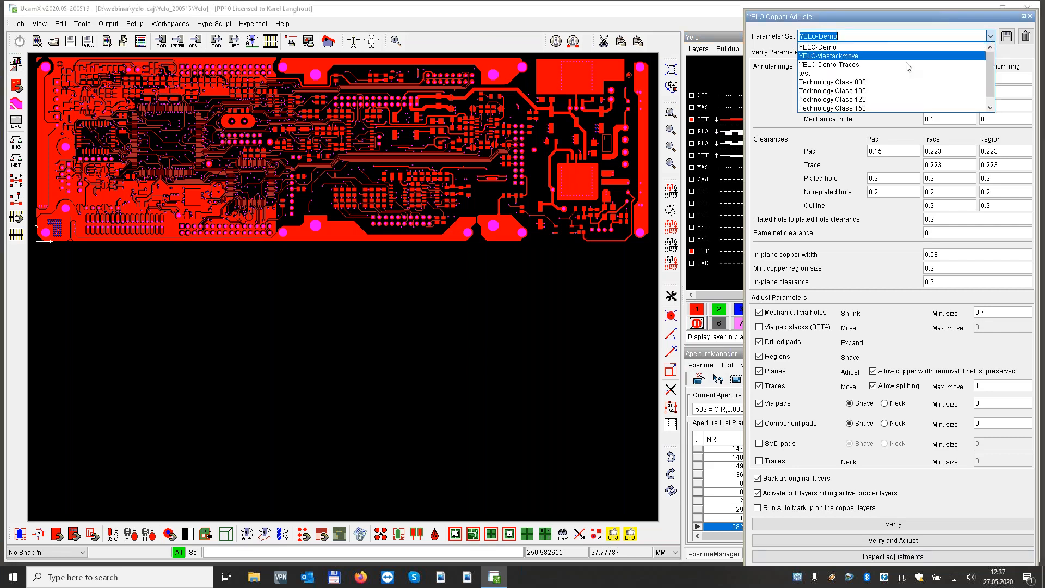
left_click(835, 65)
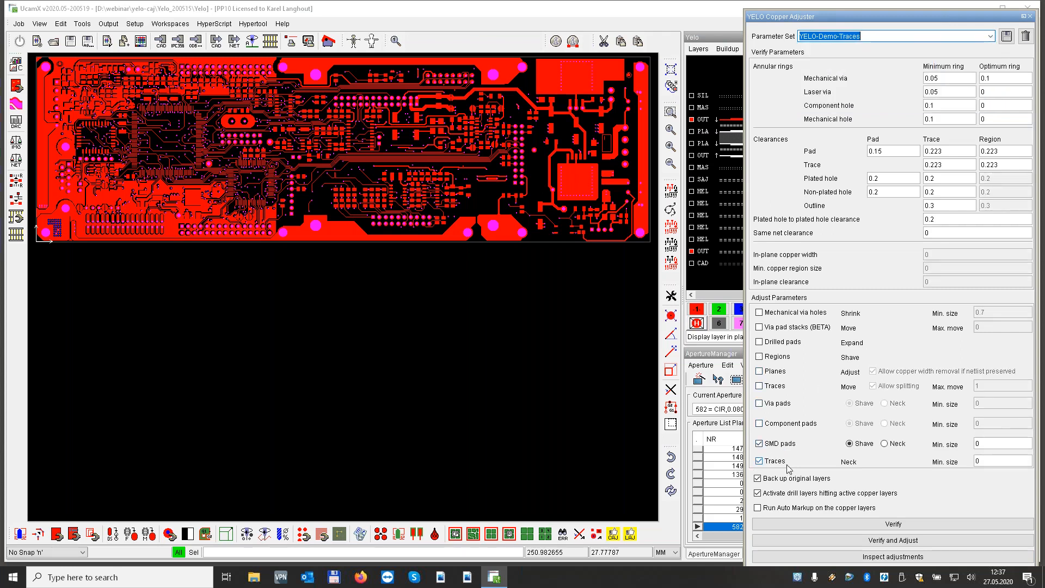
left_click(893, 543)
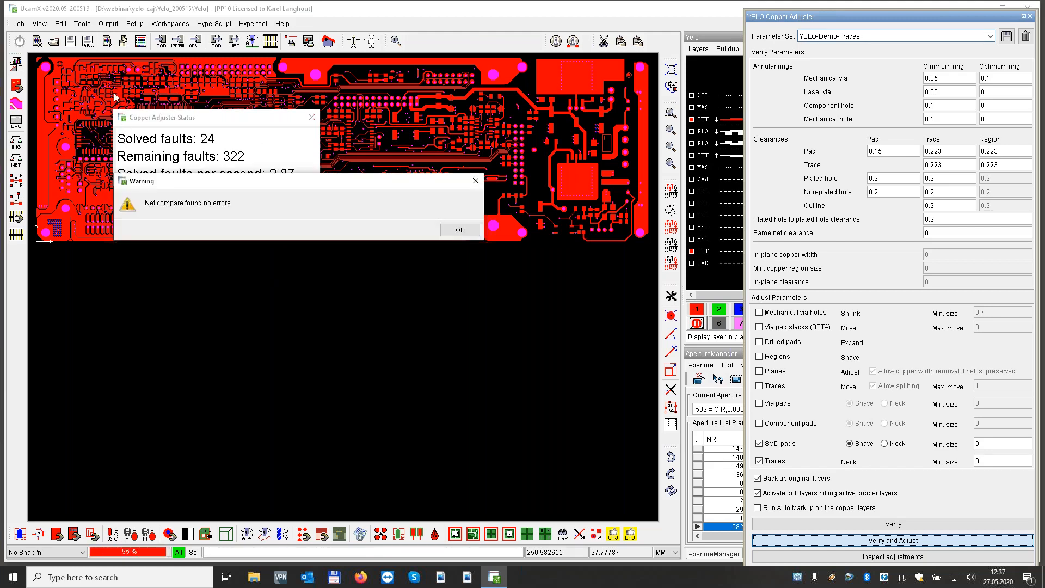
left_click(459, 231)
left_click(312, 117)
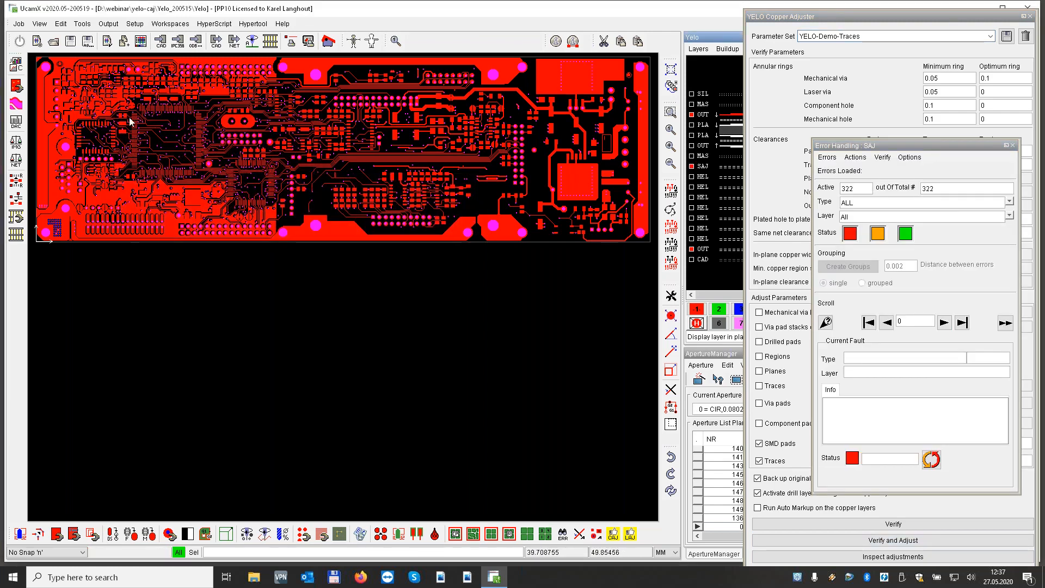
Compare the shaved SMD pads near the board's upper-left corner with the original outer copper overlaid in plane 2
left_click_drag(97, 68, 112, 83)
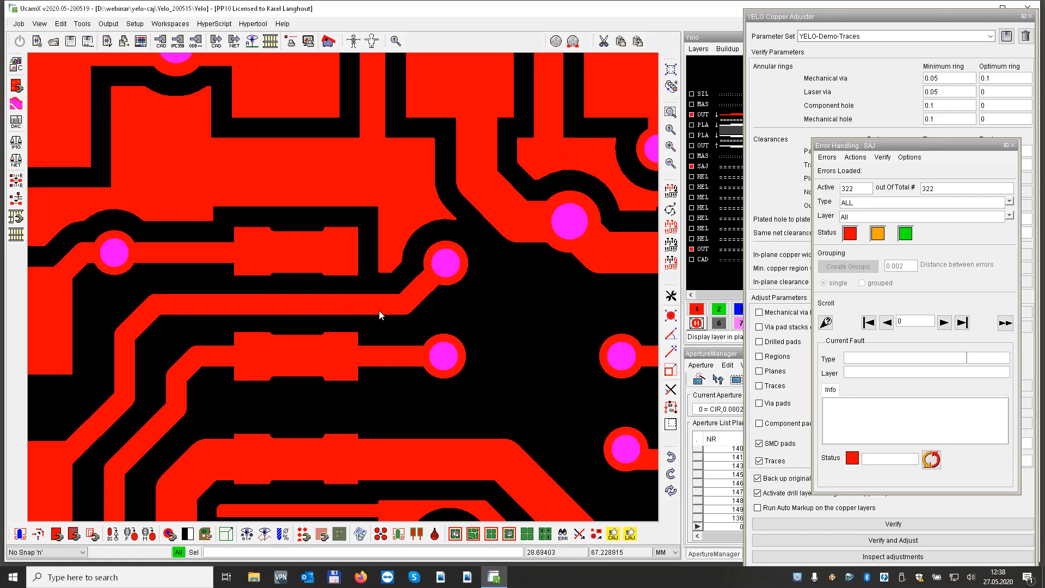
left_click(725, 240)
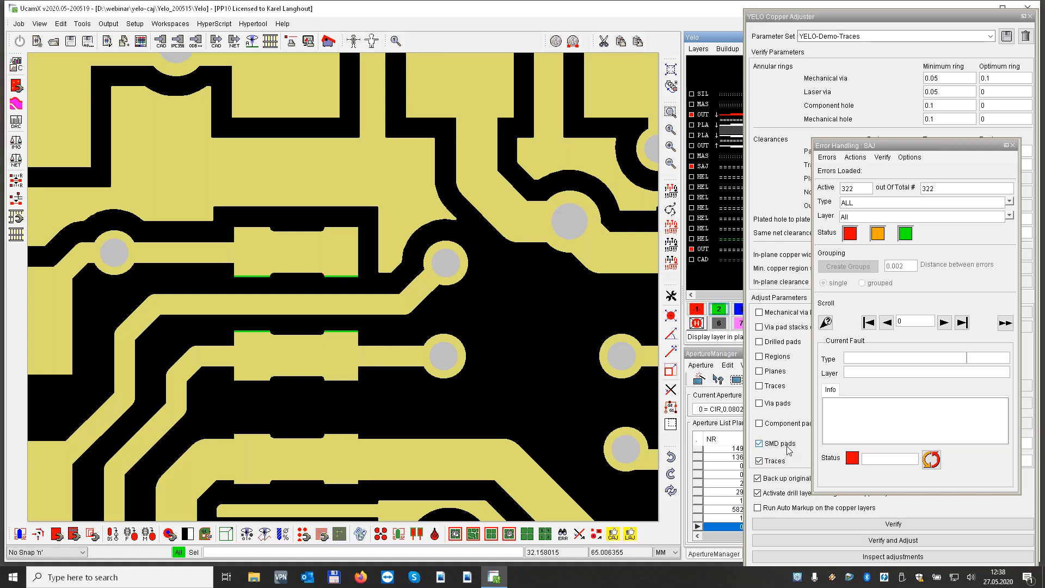
Turn off the SMD pads adjustment and close the YELO Copper Adjuster and Error Handling windows
left_click(760, 444)
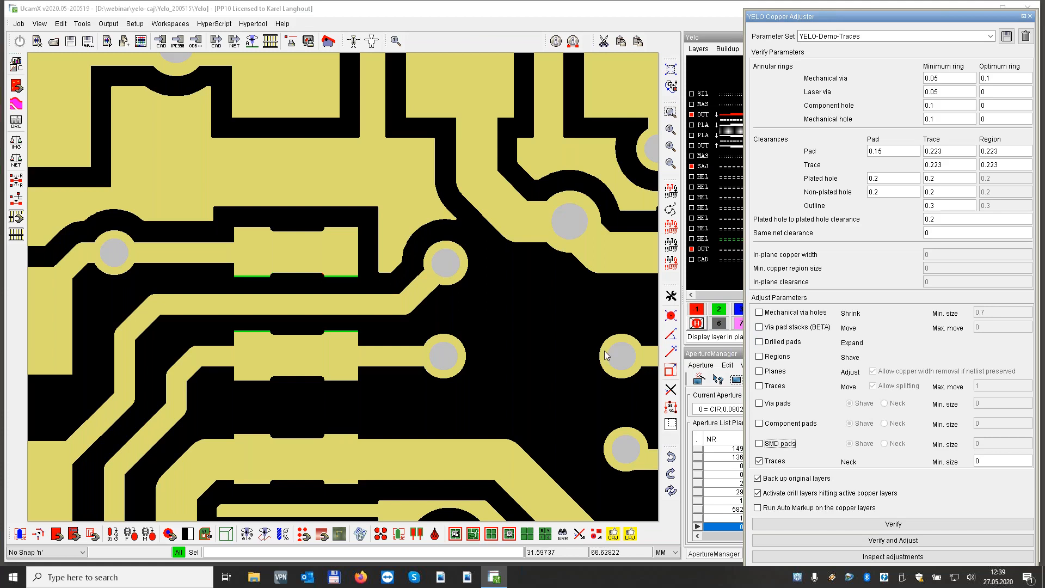
left_click(1031, 17)
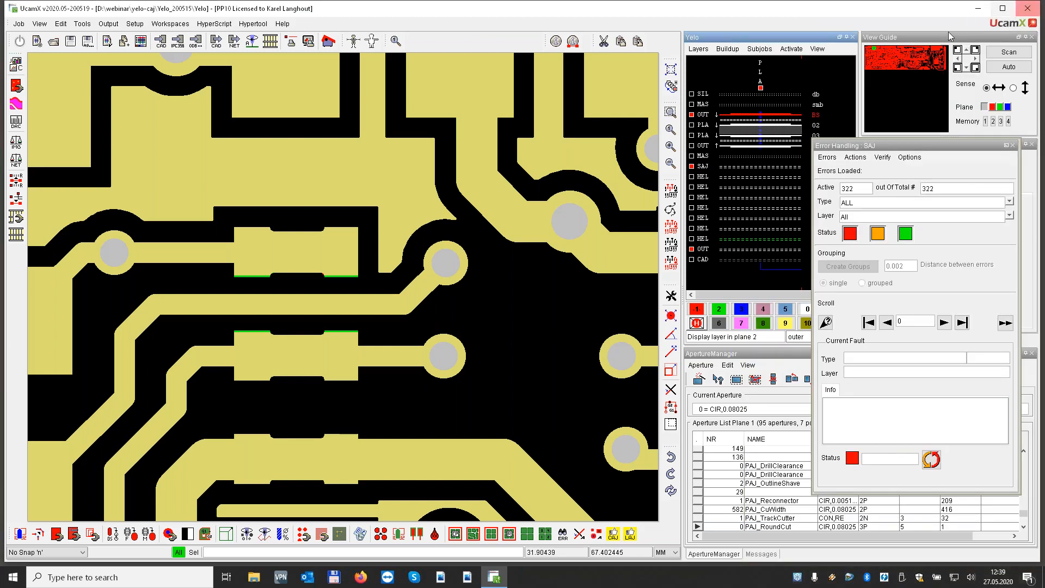
left_click(1015, 147)
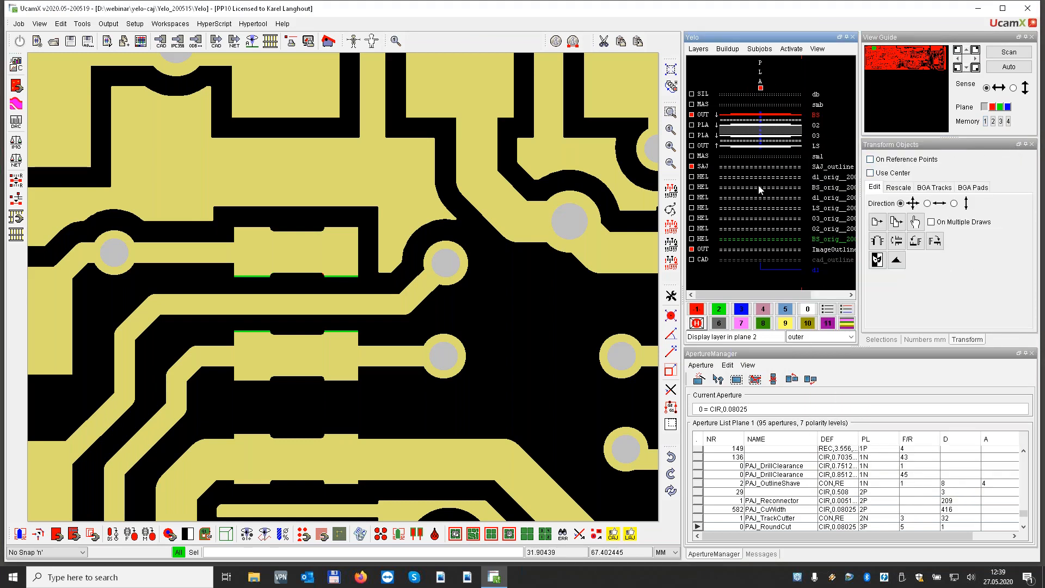
left_click(696, 310)
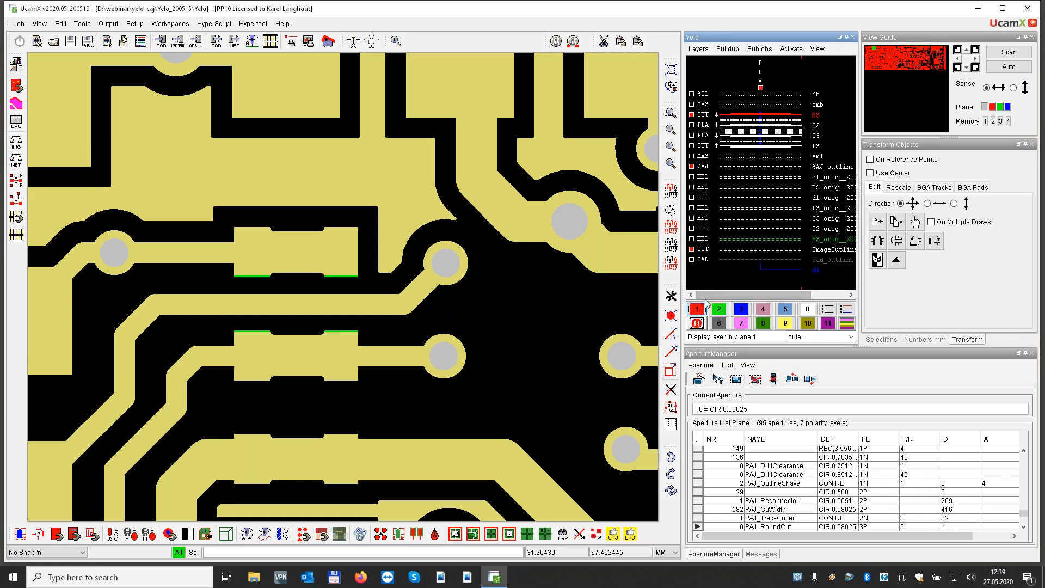
Display drill layer d1 in plane 1 without the original copper overlay and load its holes into the Drill Tool Manager
left_click(817, 270)
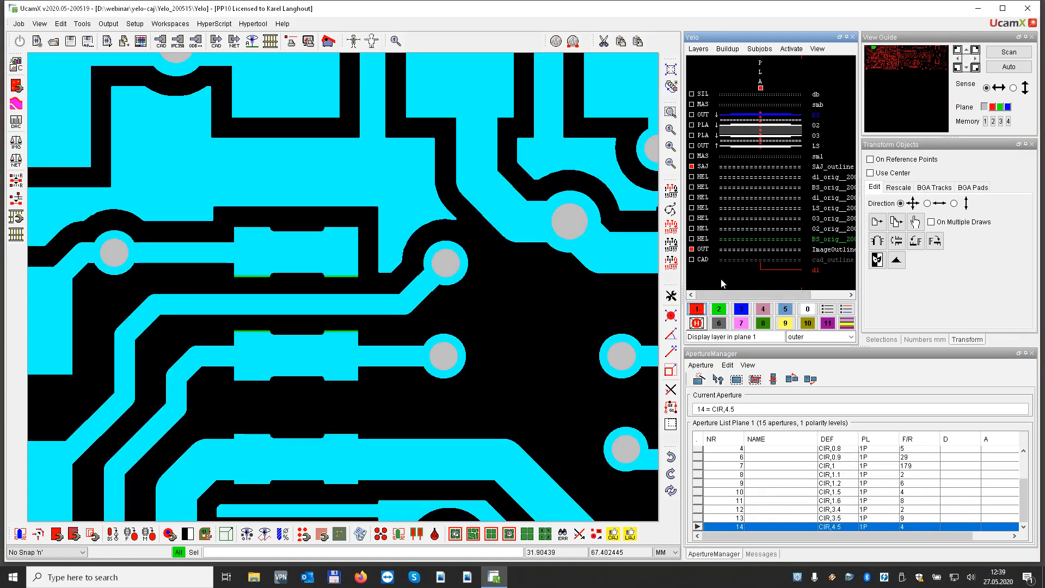
left_click(824, 239)
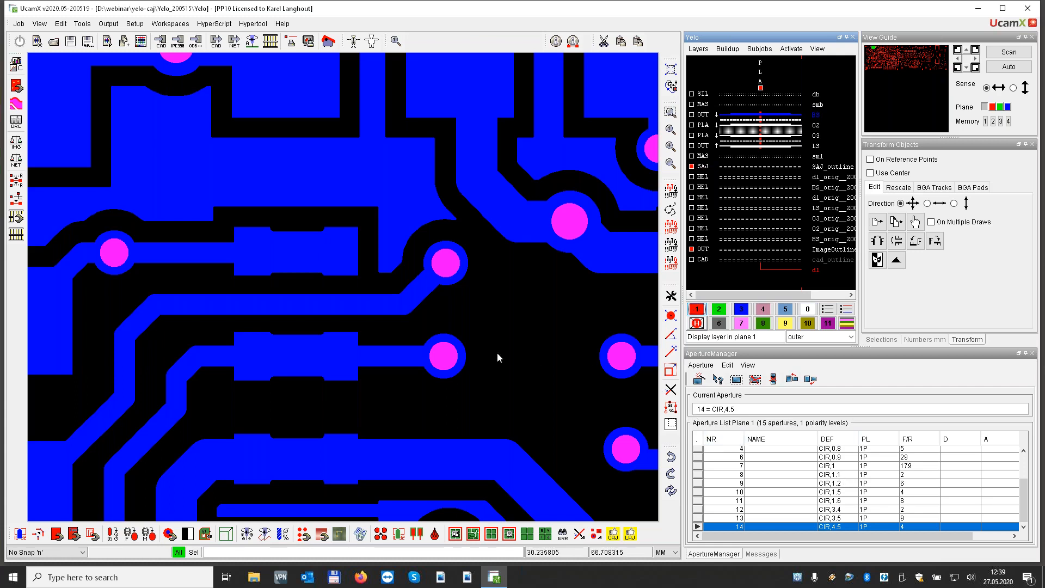
left_click(283, 534)
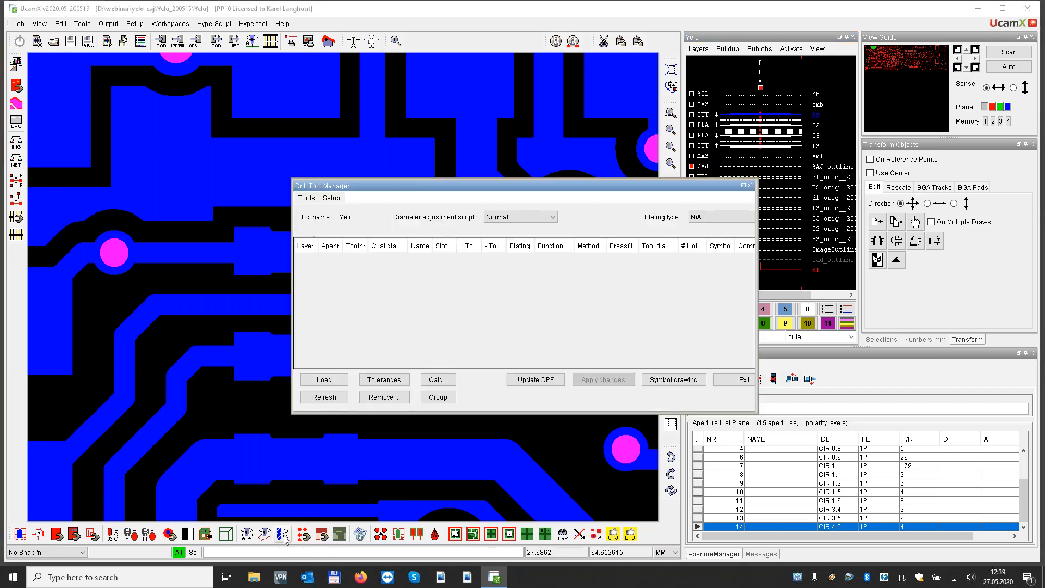
left_click(324, 380)
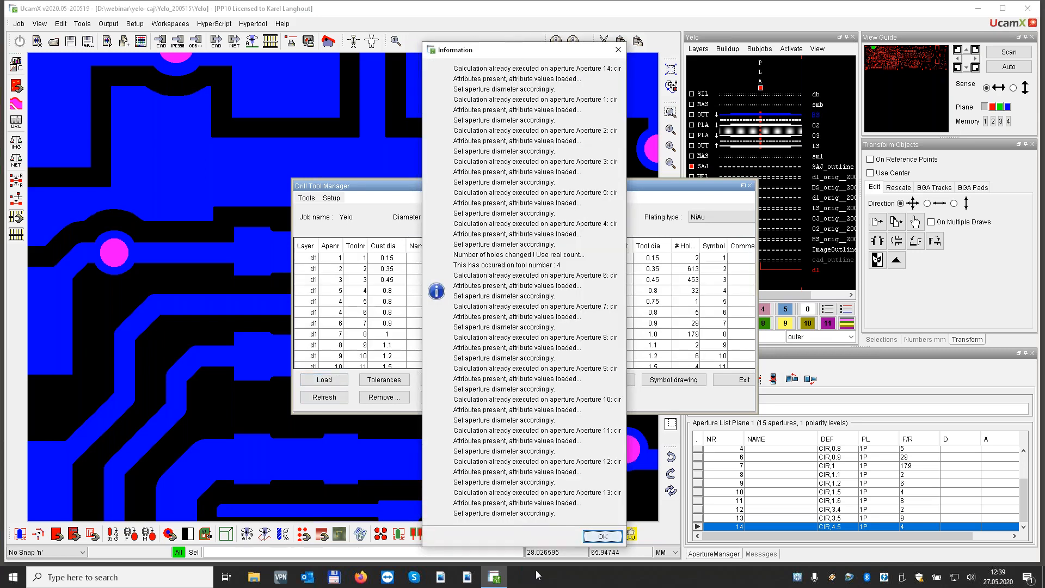
left_click(603, 537)
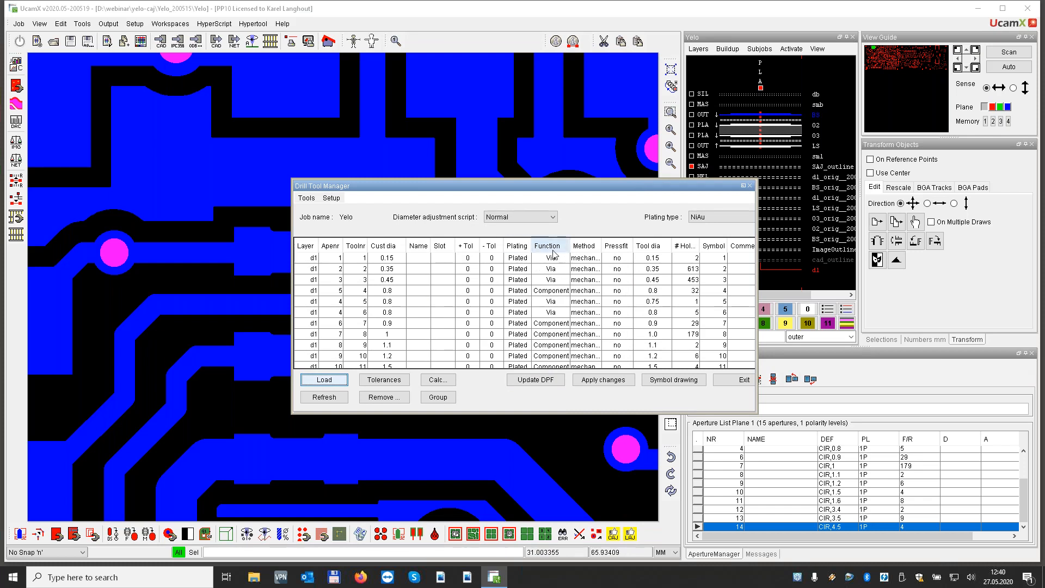
Examine the available hole functions for the 0.45 mm via tool and exit the Drill Tool Manager
left_click(397, 260)
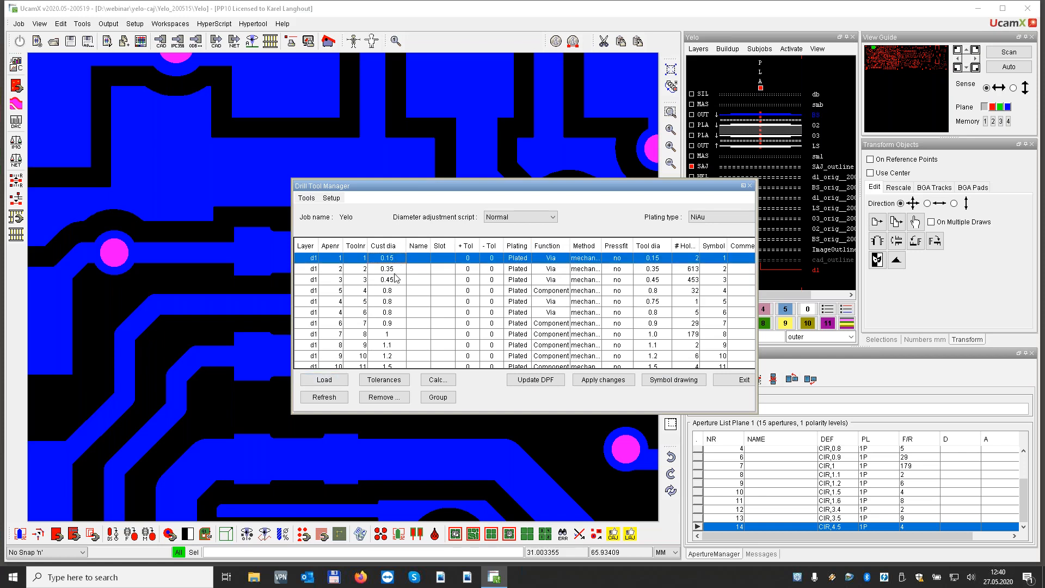
left_click(564, 281)
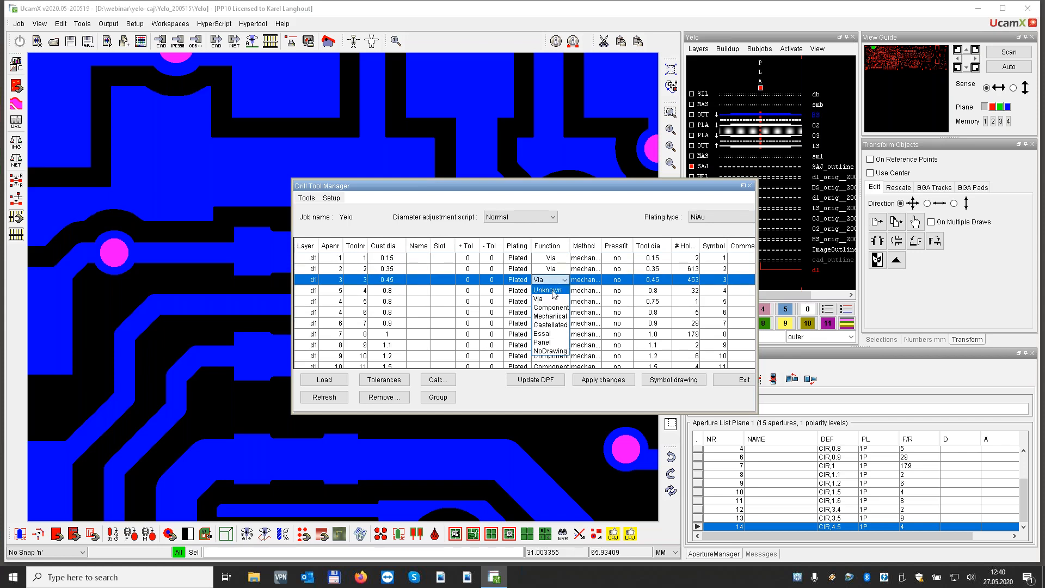
left_click(599, 227)
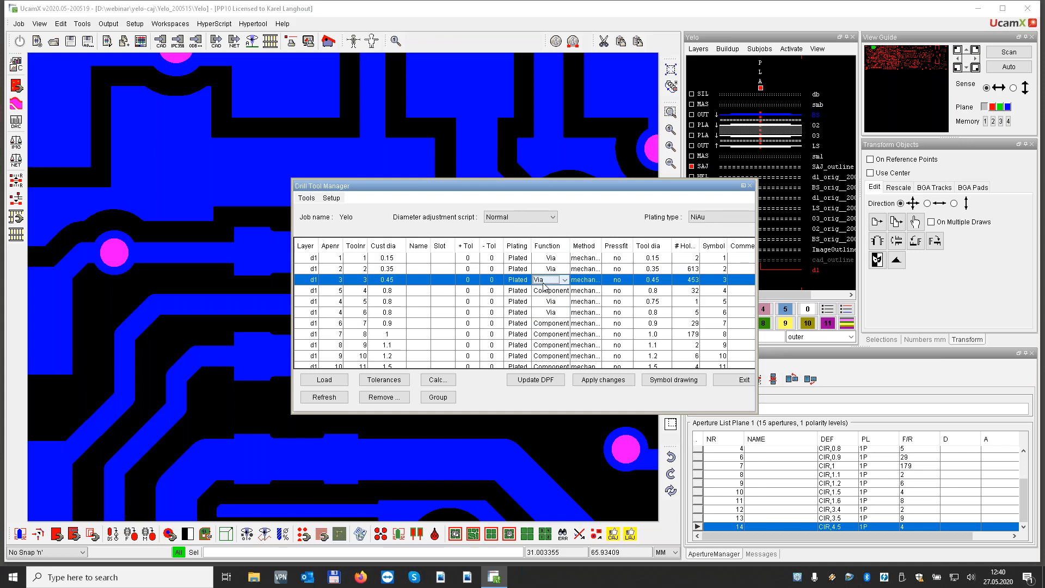
left_click(744, 380)
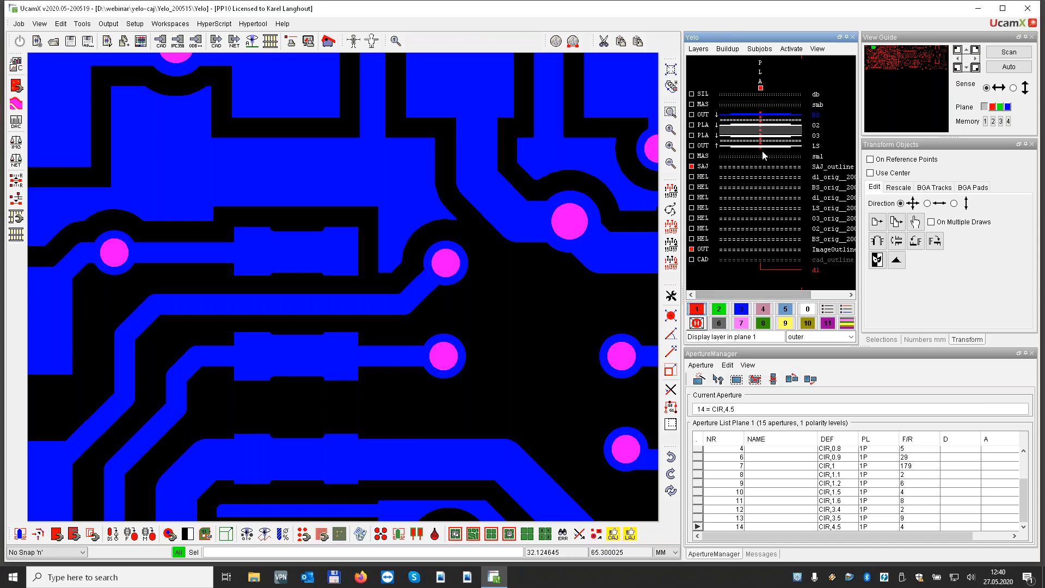
Display outer copper layer BS in plane 1 and load the YELO parameter set in the Markup Assistant
left_click(815, 115)
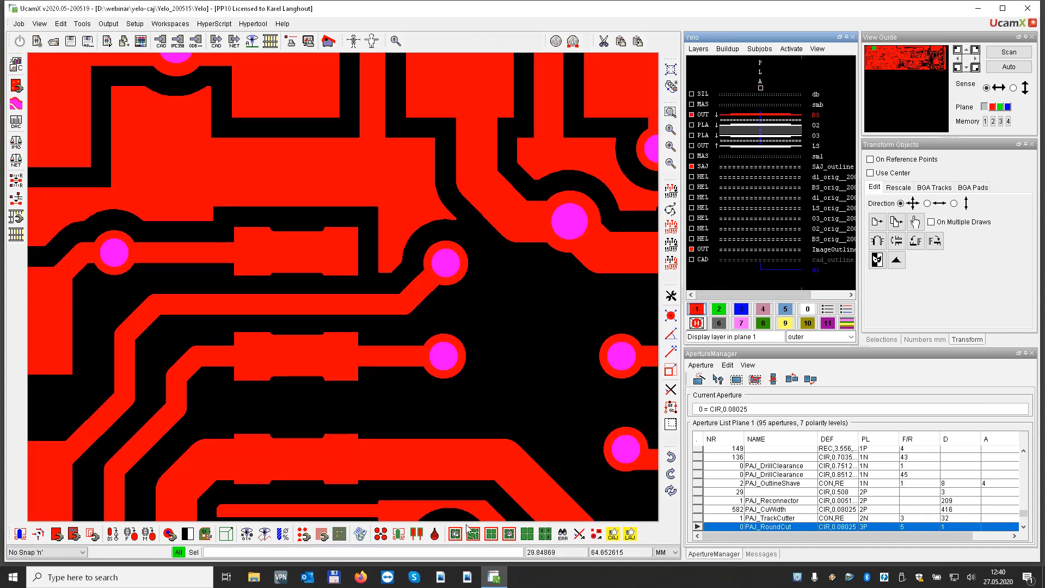
left_click(596, 534)
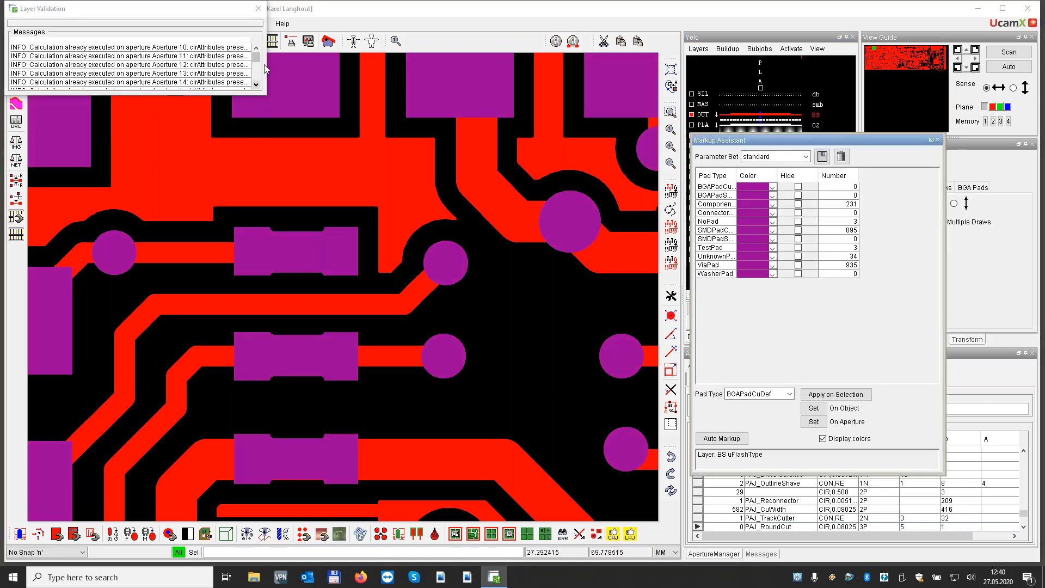
left_click(259, 9)
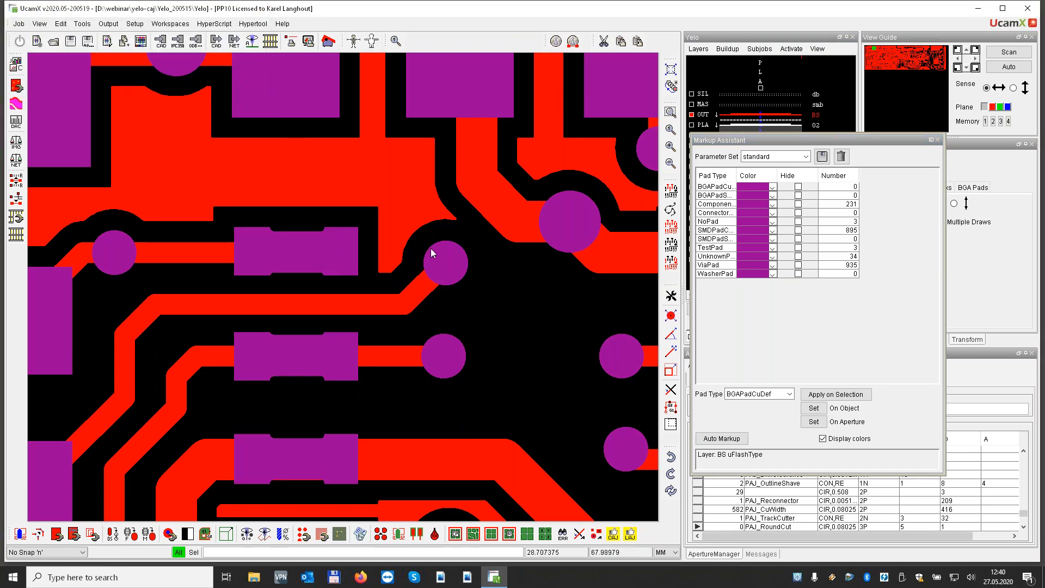
left_click(808, 157)
left_click(807, 156)
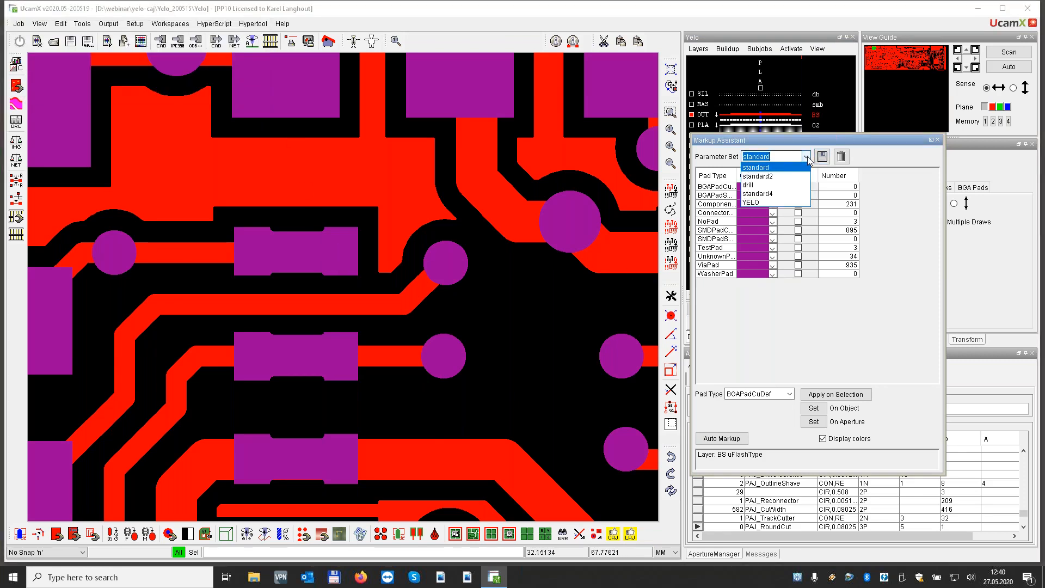
left_click(753, 205)
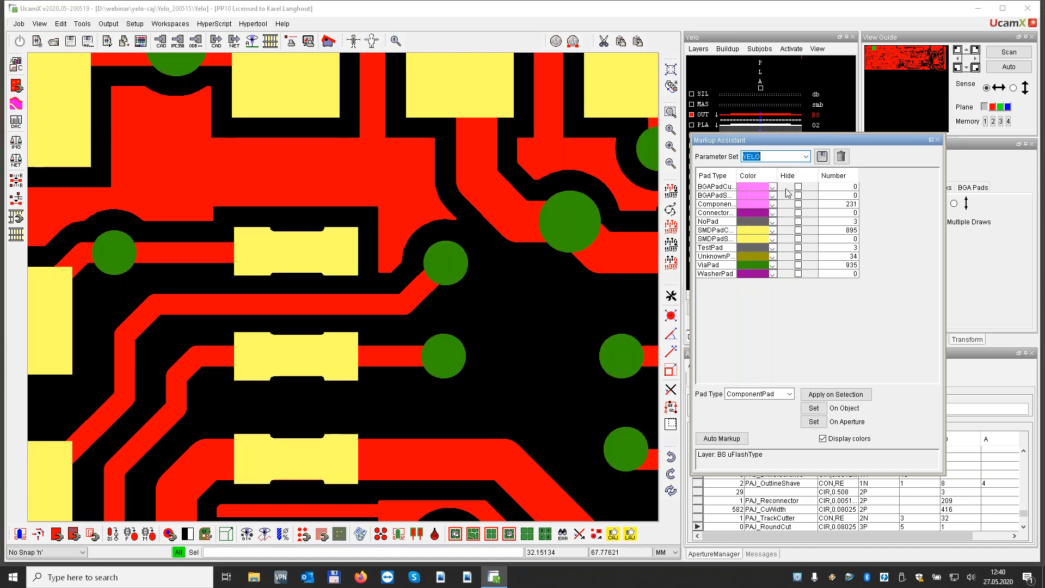
Run Auto Markup on the outer copper layer with the whole board in view and open the YELO Copper Adjuster
type("t")
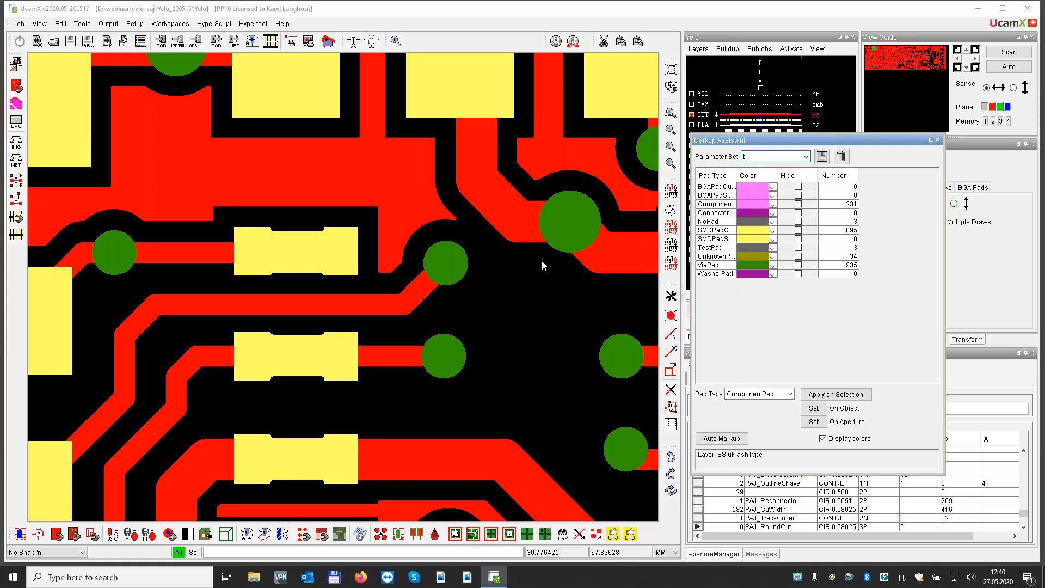
left_click(530, 34)
key("t")
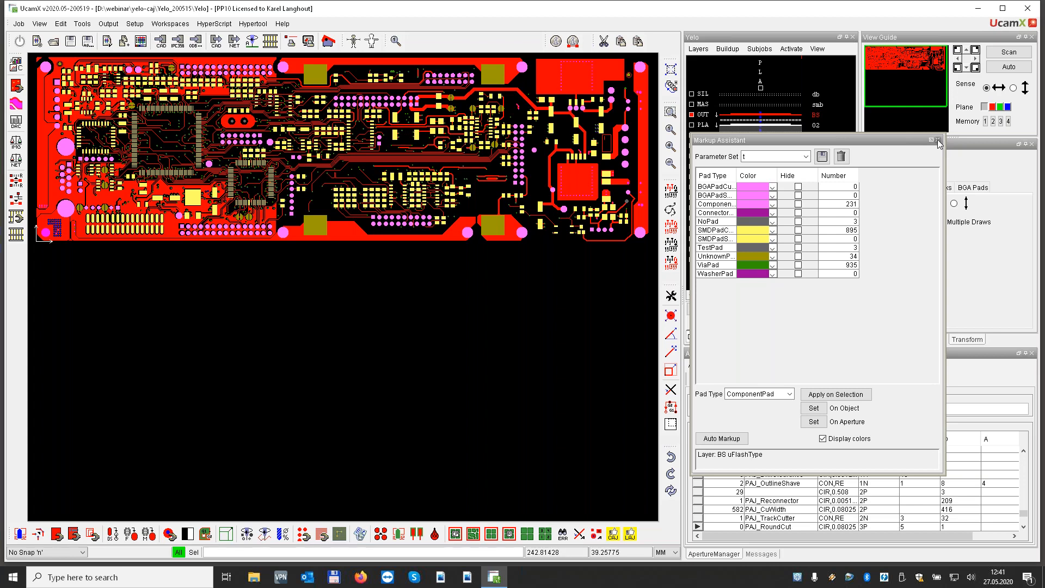
left_click(733, 440)
left_click(614, 534)
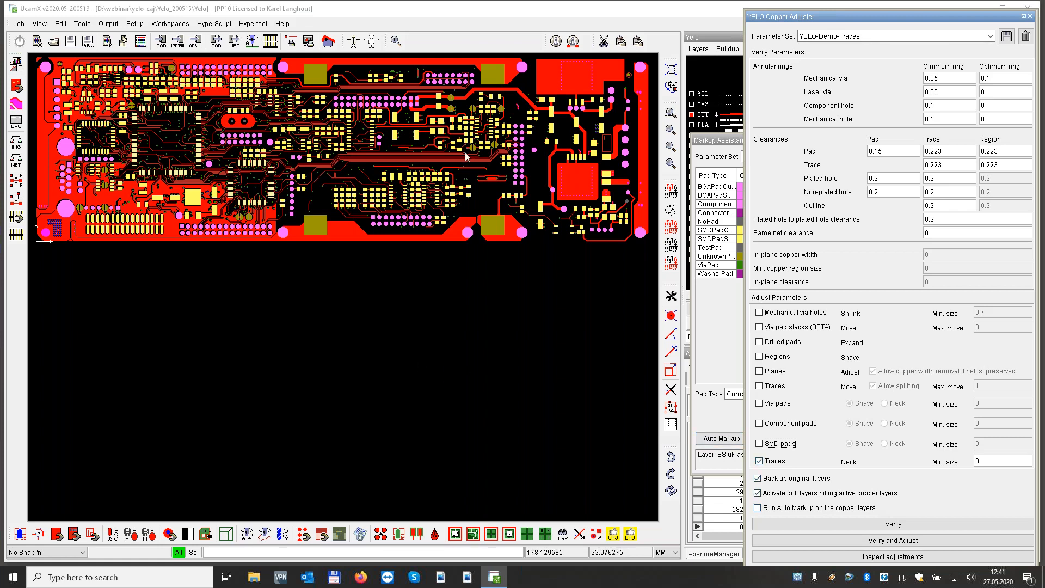
Open the recent via-stack-move job, closing the current job without saving it
left_click(19, 24)
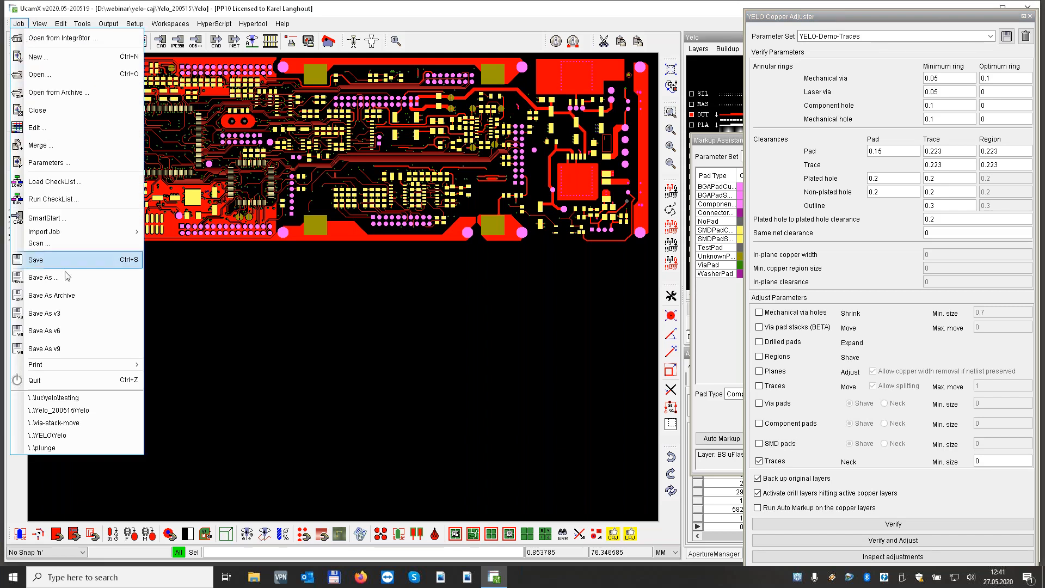
left_click(62, 425)
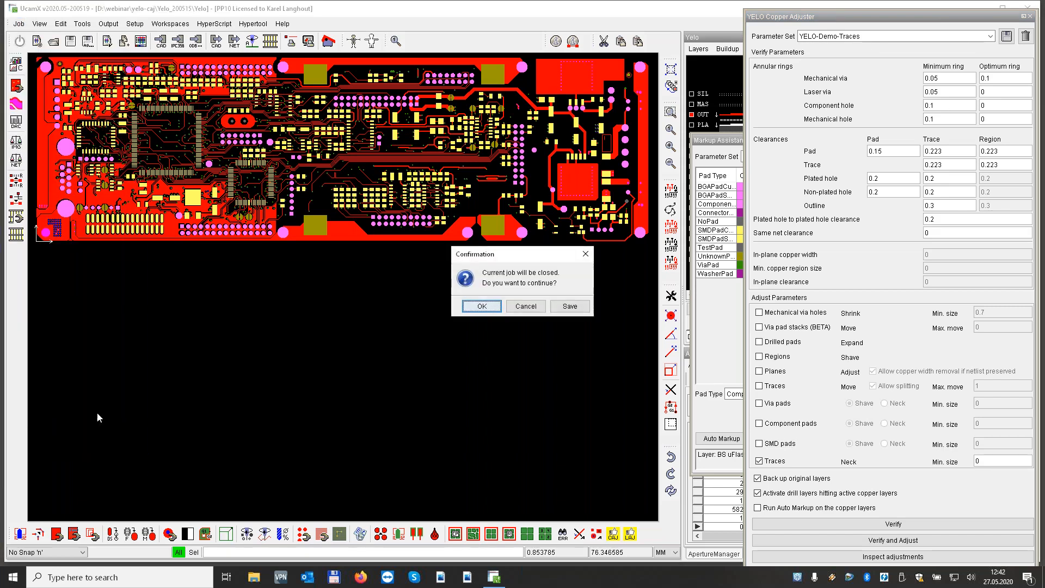
left_click(481, 307)
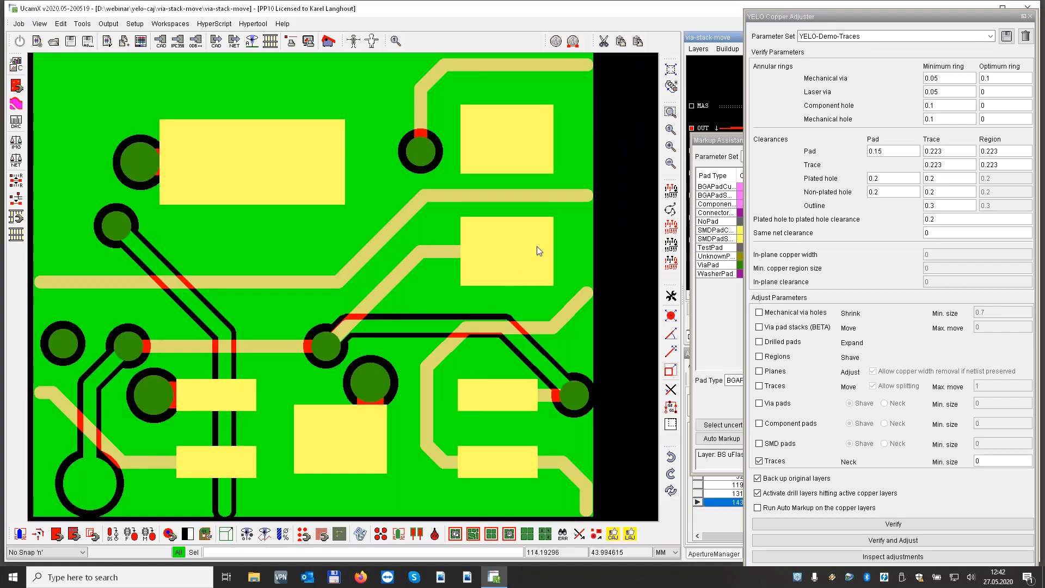
Close the Markup Assistant and remove outer layer LS from the display
left_click(726, 143)
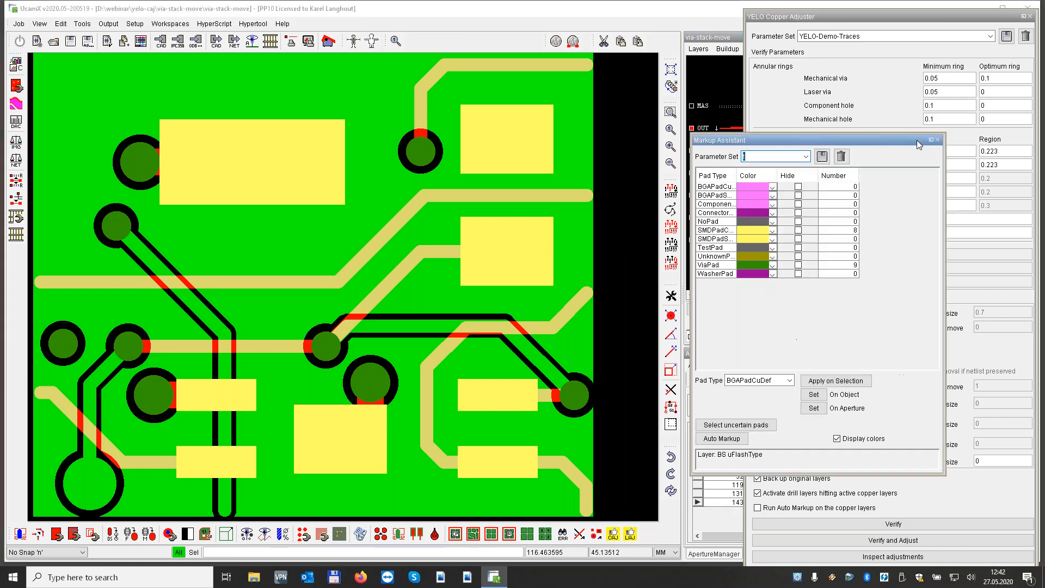
left_click(939, 144)
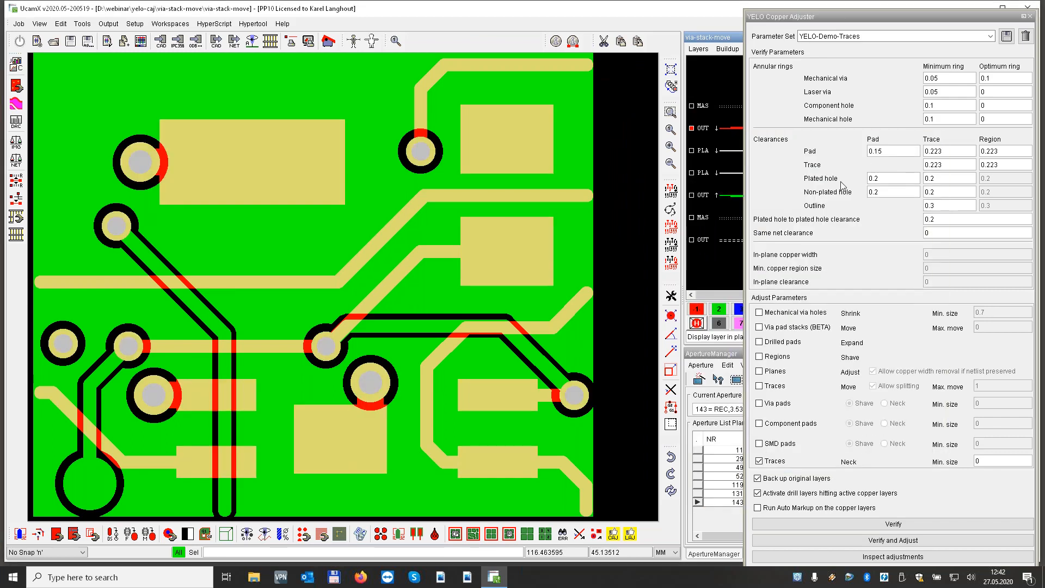
left_click(726, 196)
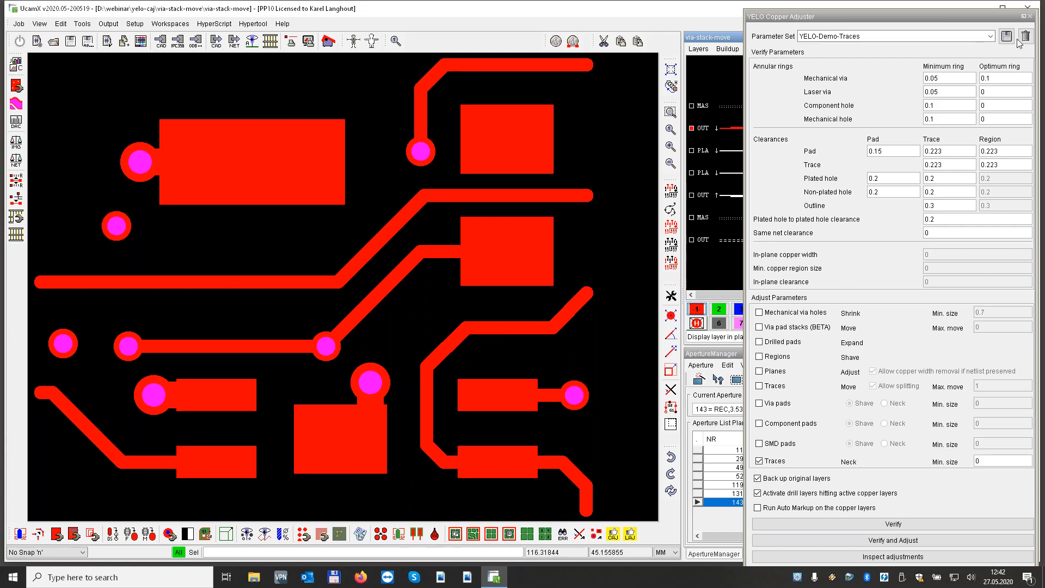
Load the YELO-viastackmove parameter set and activate both outer layers, both plane layers and the drill layer
left_click(990, 36)
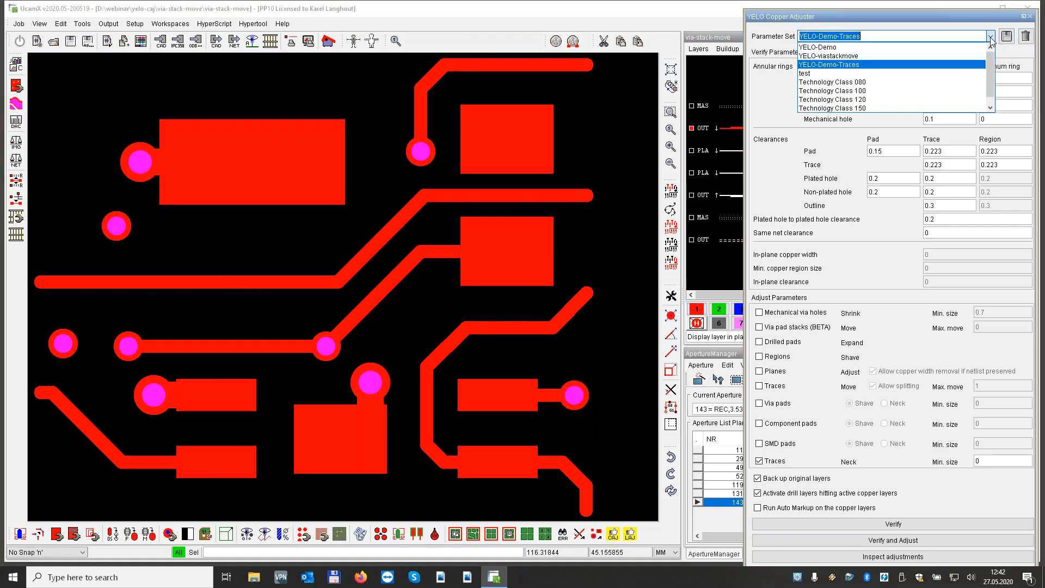
left_click(877, 56)
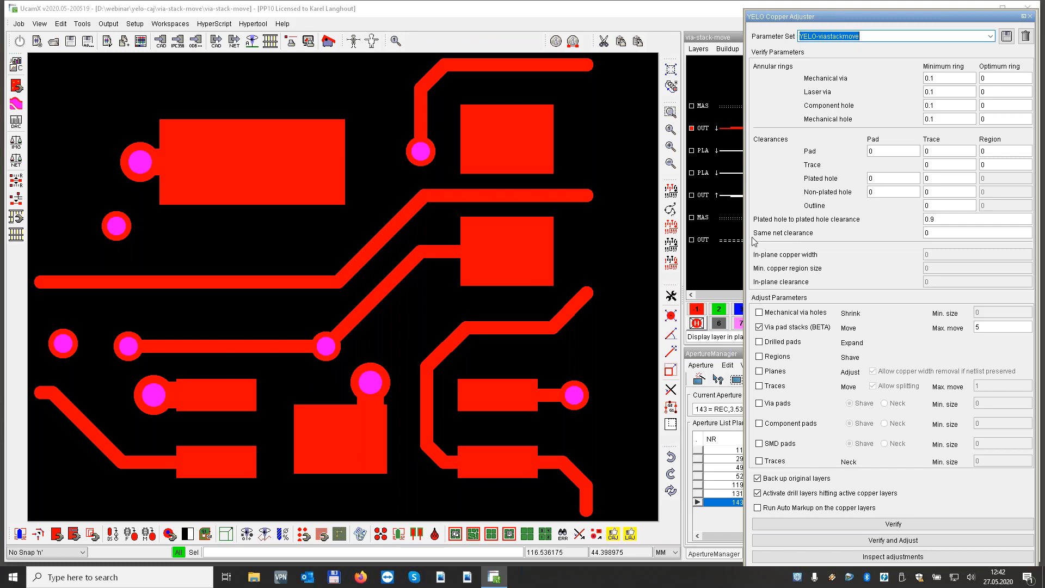
left_click(692, 150)
left_click(692, 173)
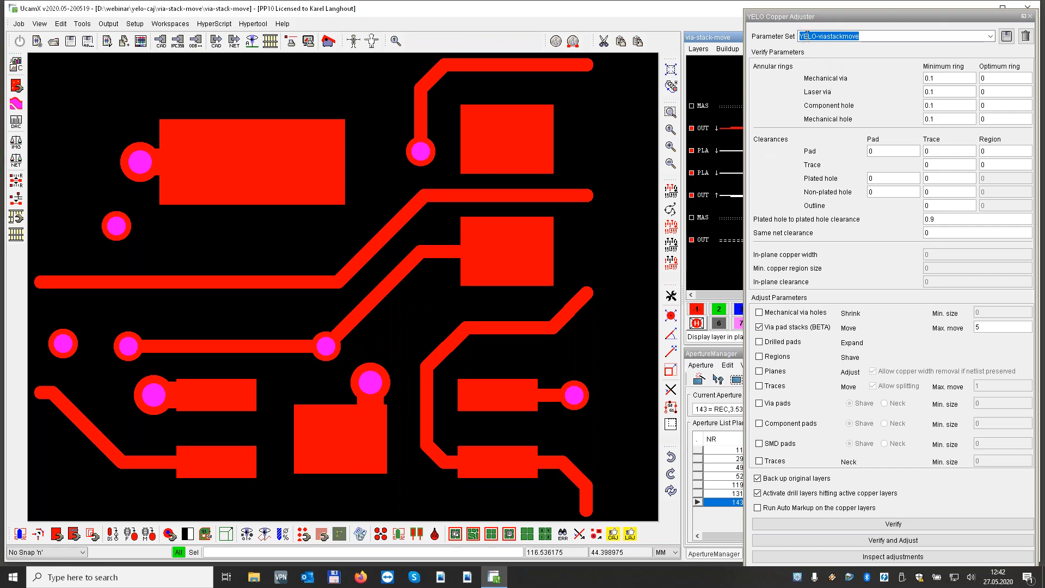
left_click_drag(800, 15, 886, 17)
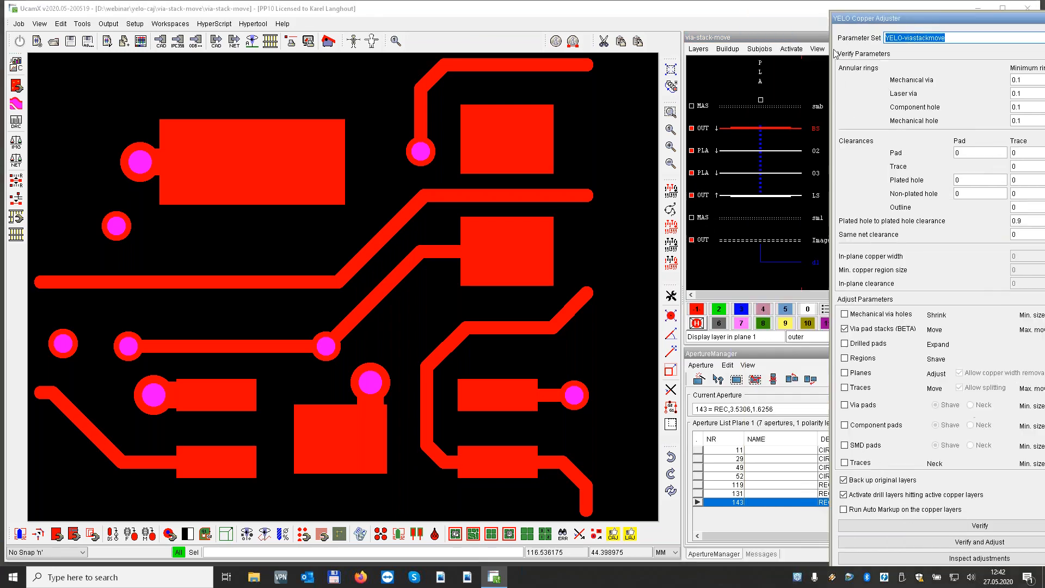
left_click(760, 102)
left_click(692, 128)
left_click_drag(938, 22, 853, 15)
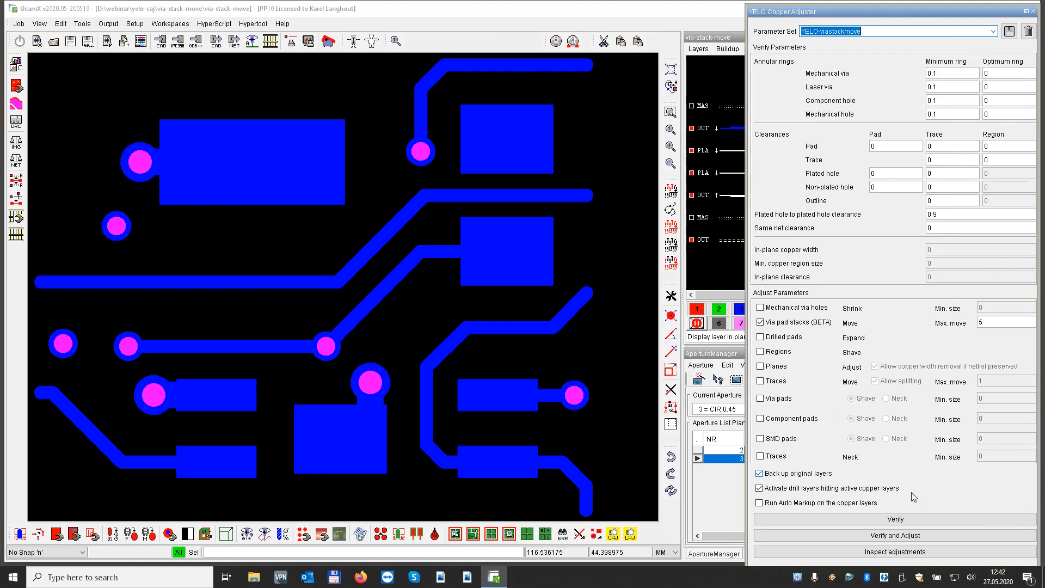
Run Verify and Adjust on the via pad stacks, dismiss the result messages, and close the Error Handling and YELO Copper Adjuster windows
left_click(898, 536)
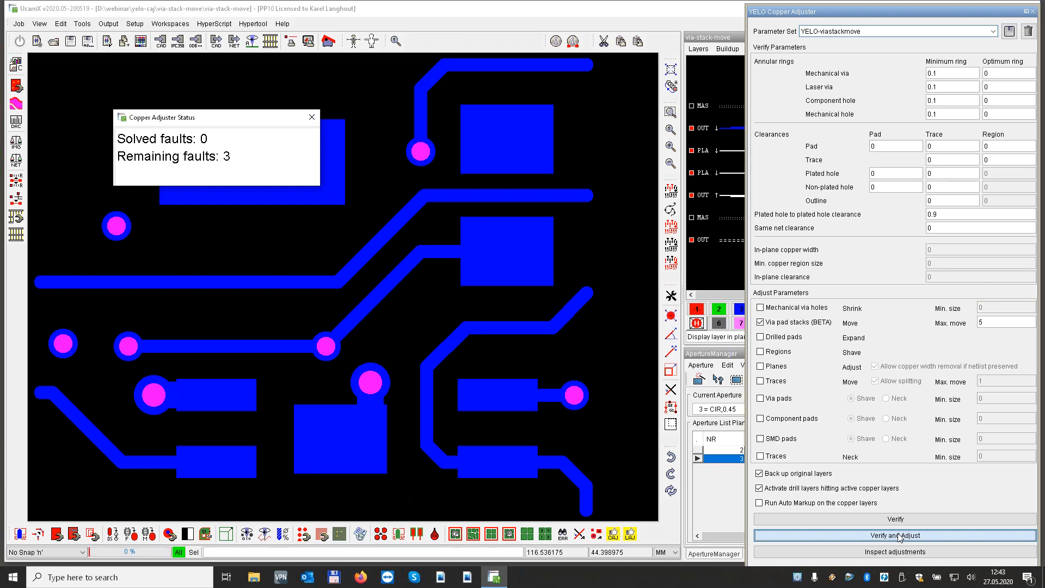
left_click(902, 537)
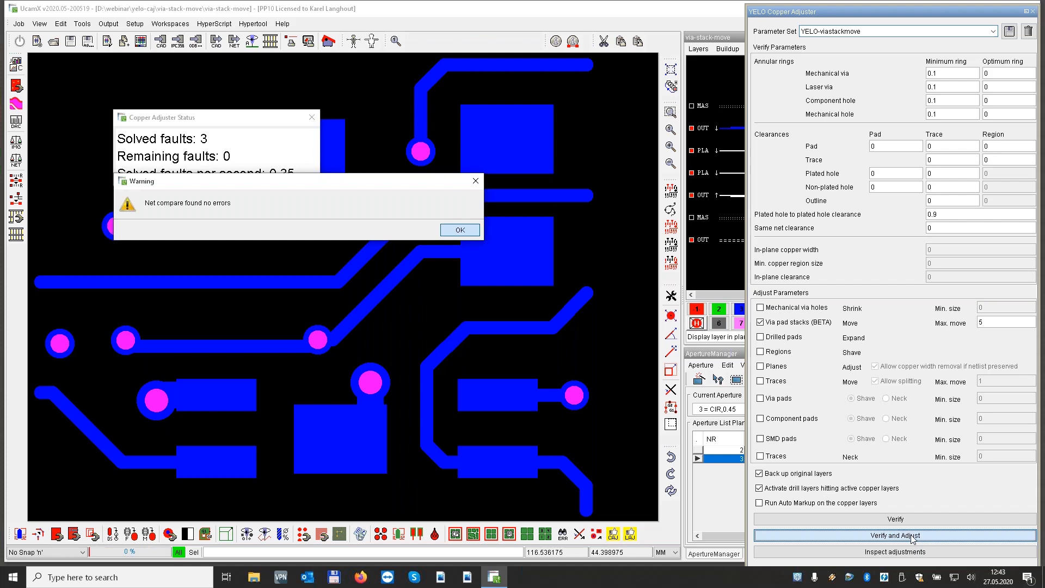
left_click(460, 229)
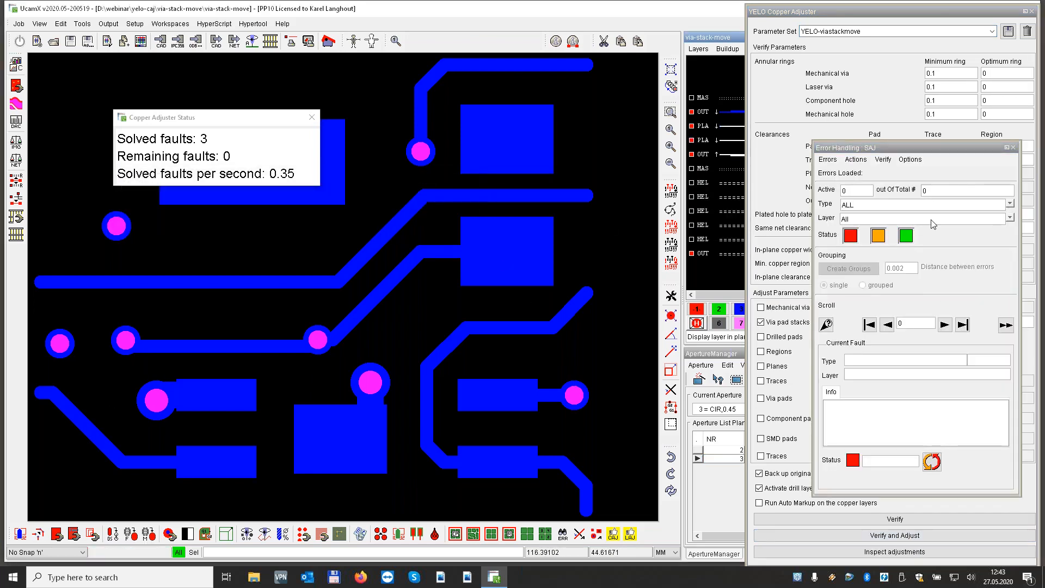
left_click(1012, 146)
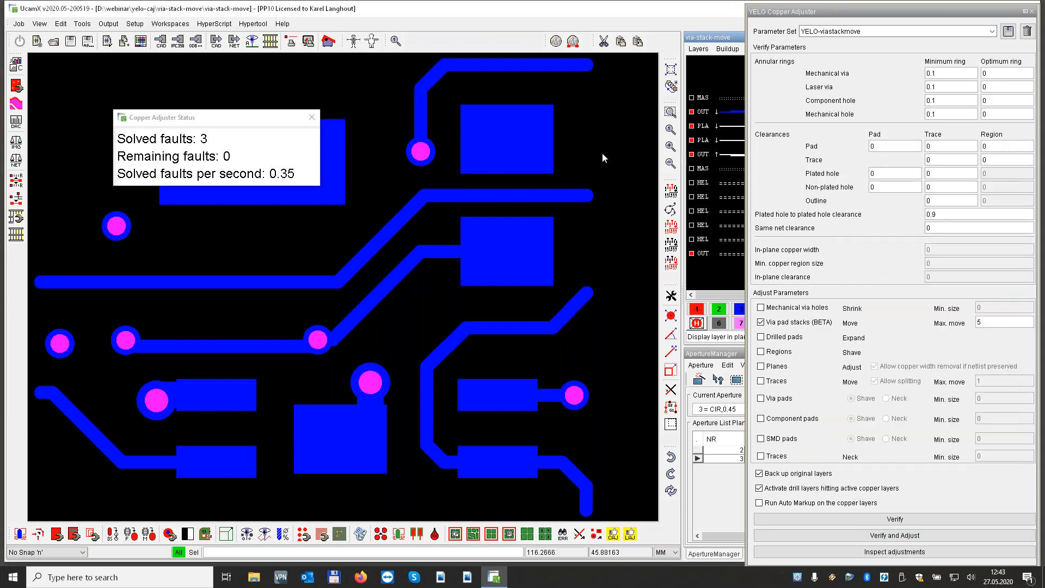
left_click(311, 119)
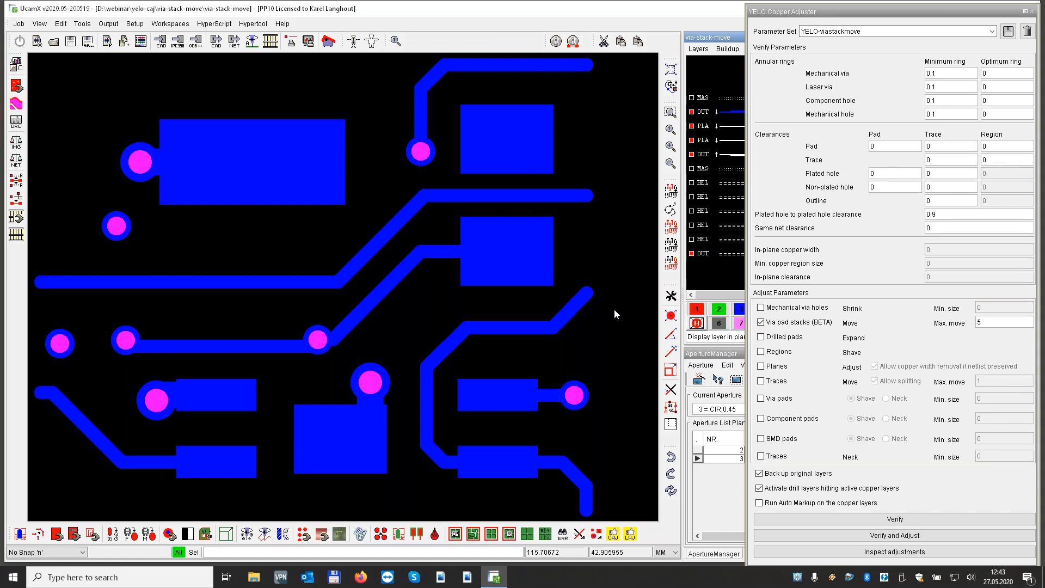
left_click(1032, 11)
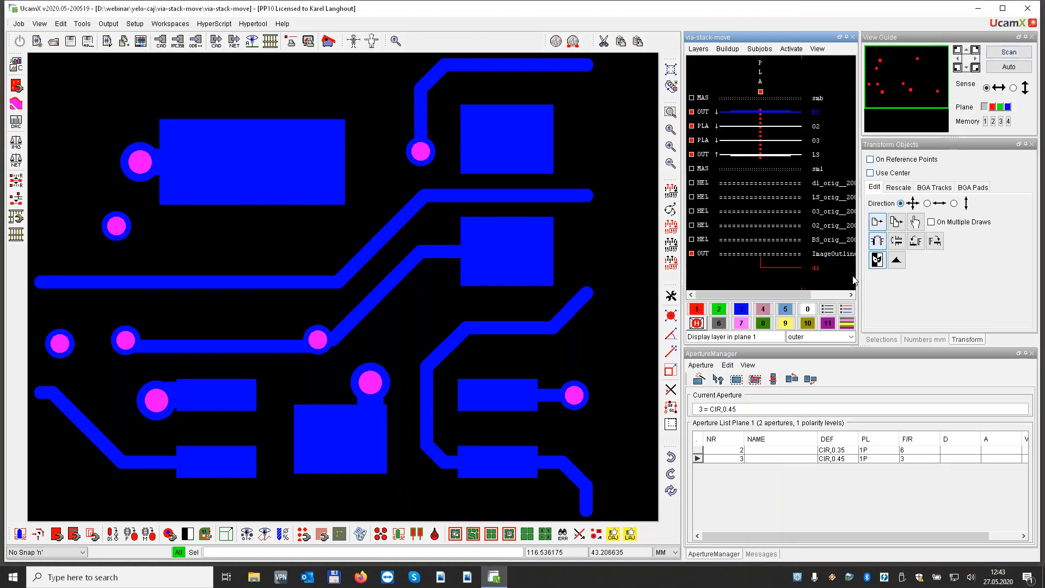
Overlay the original drill backup layer in plane 2 and compare it with layers BS, 02, 03 and LS in turn
left_click(719, 310)
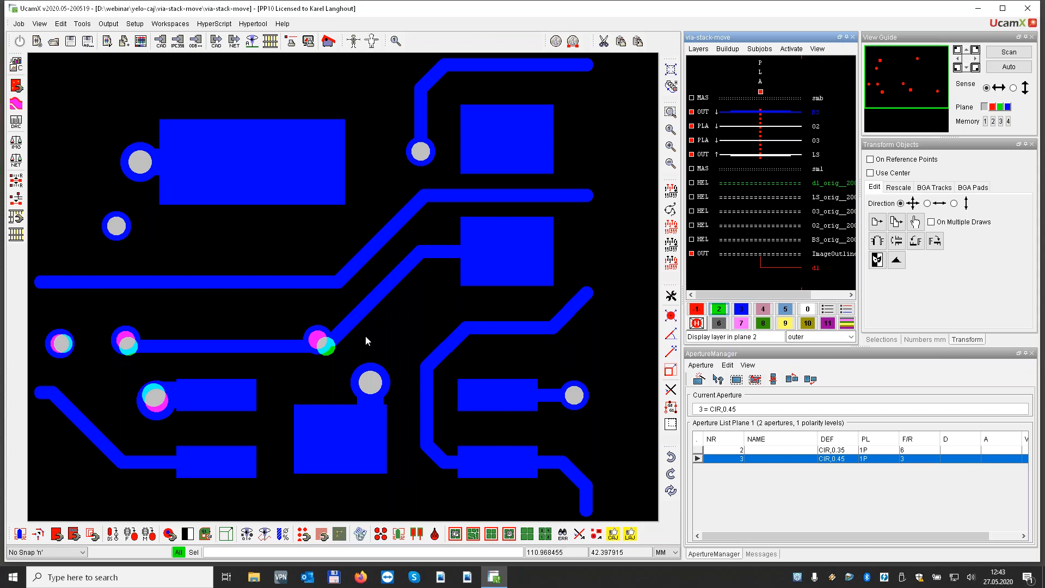
left_click(697, 309)
left_click(816, 114)
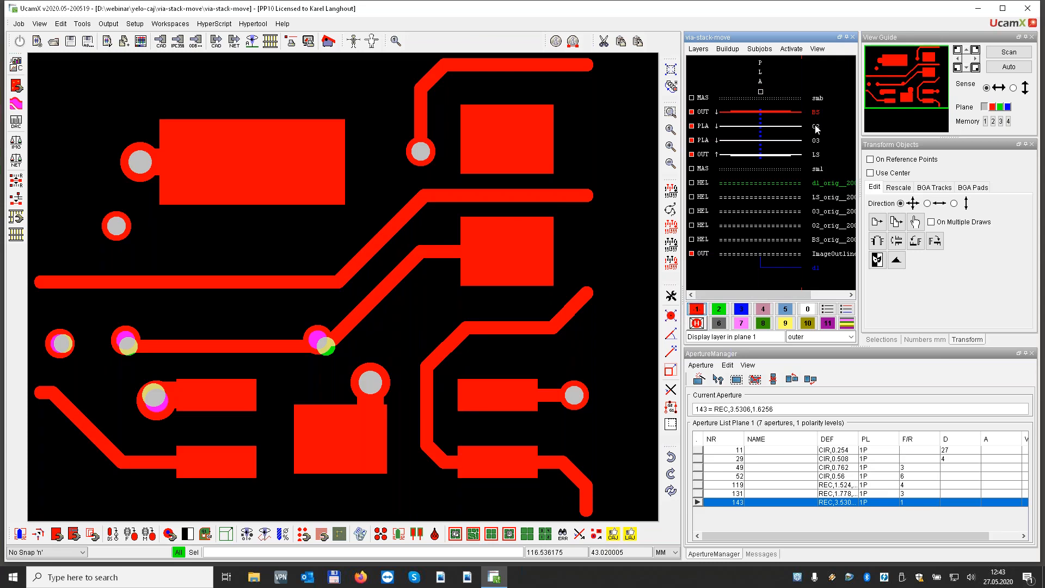
left_click(816, 127)
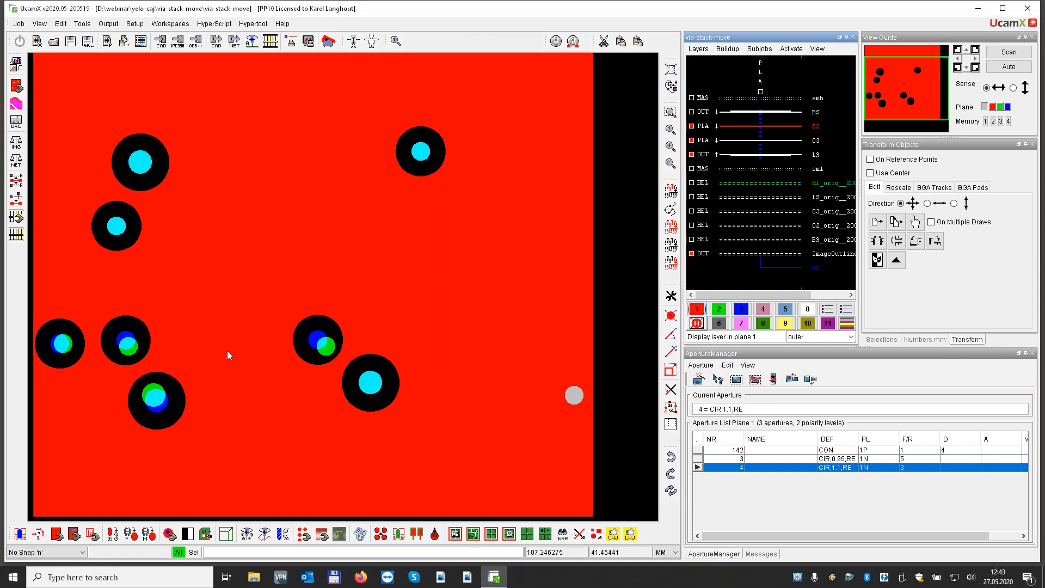
left_click(816, 141)
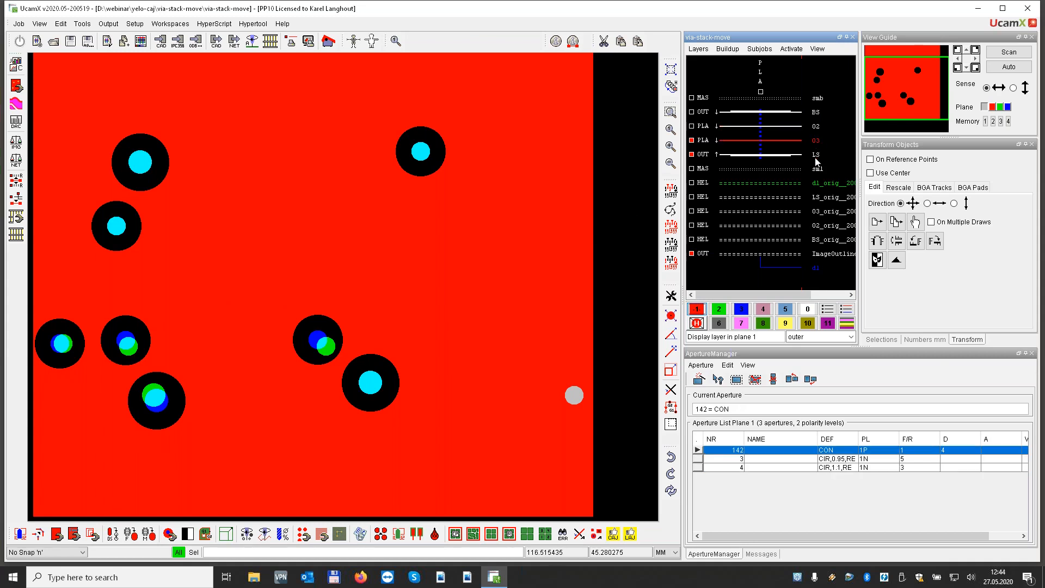
left_click(816, 155)
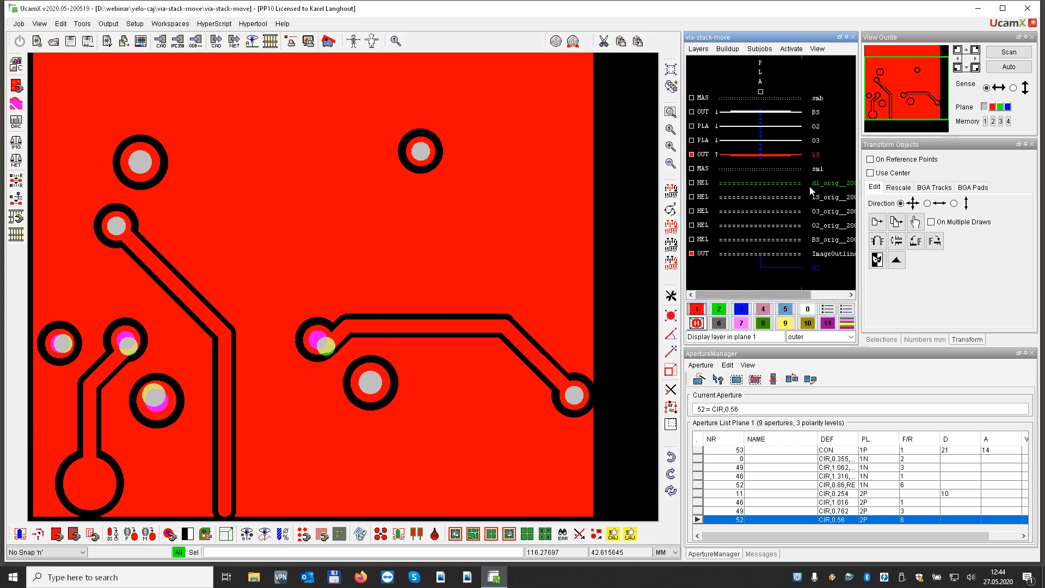
left_click(833, 183)
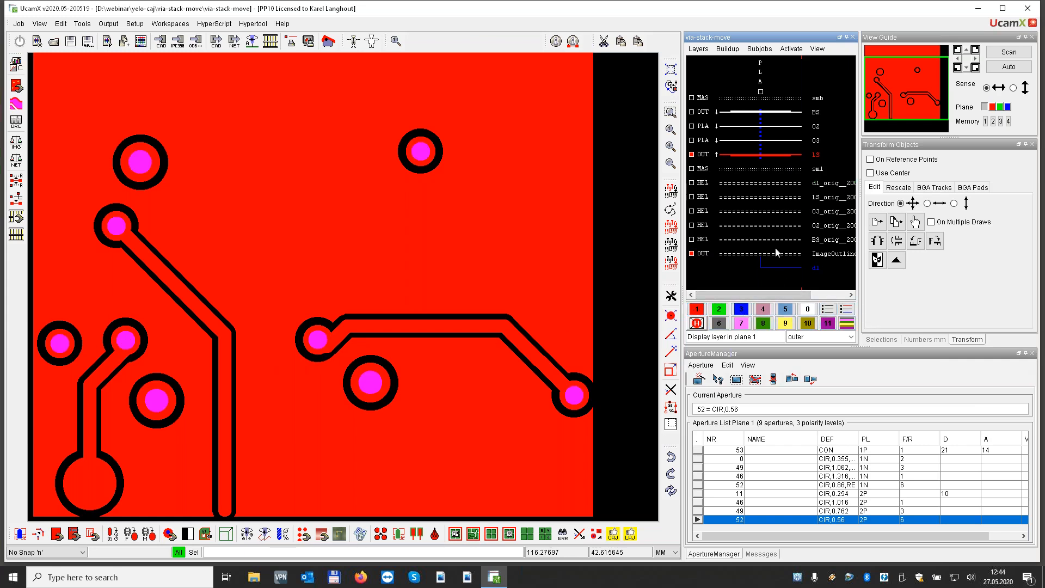
Compare the original LS backup layer in plane 2 with the adjusted LS, and display outer layers BS and LS together
left_click(719, 309)
left_click(823, 198)
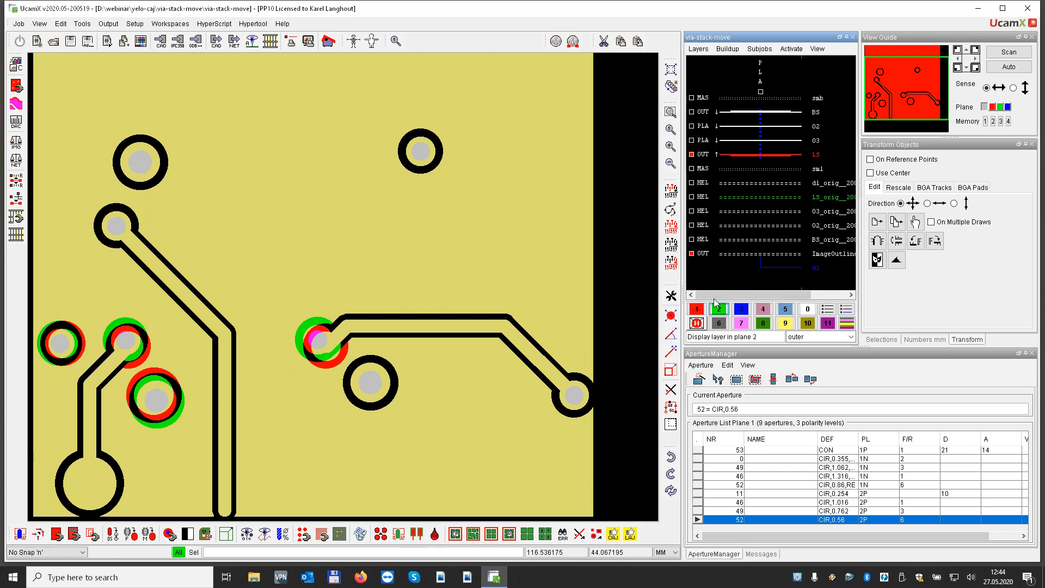
key("1")
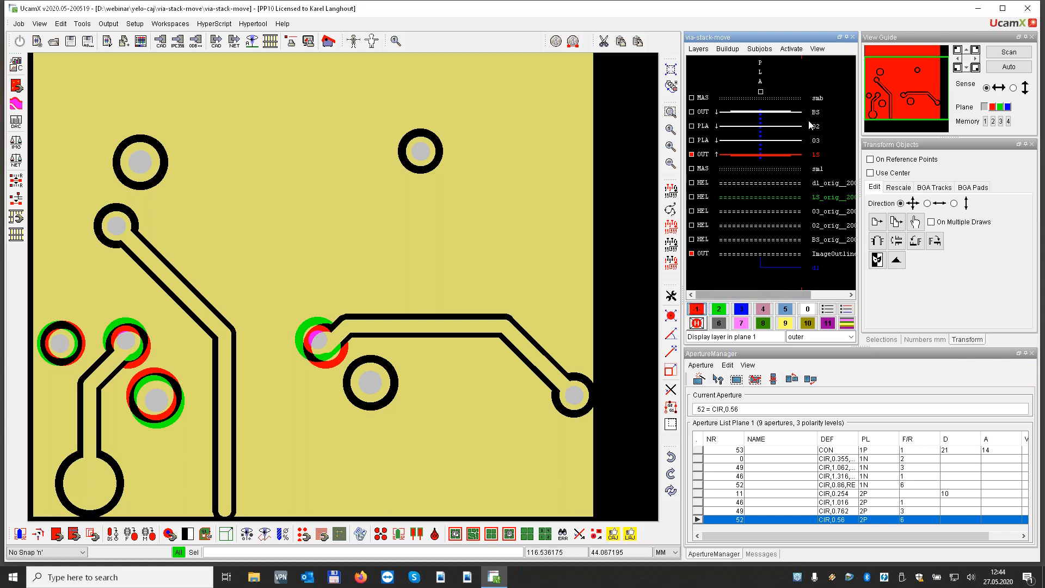
left_click(817, 113)
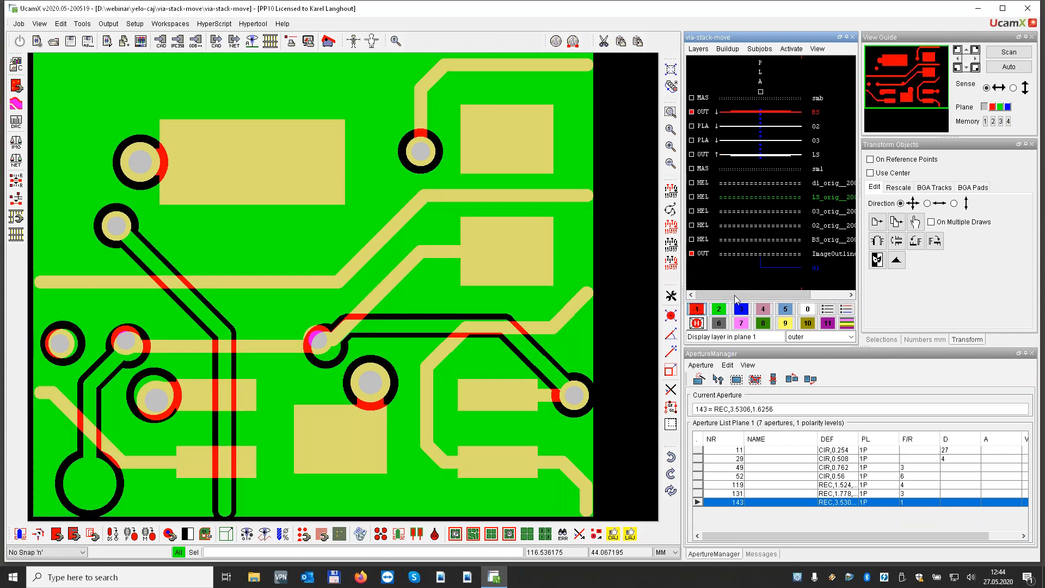
left_click(816, 155)
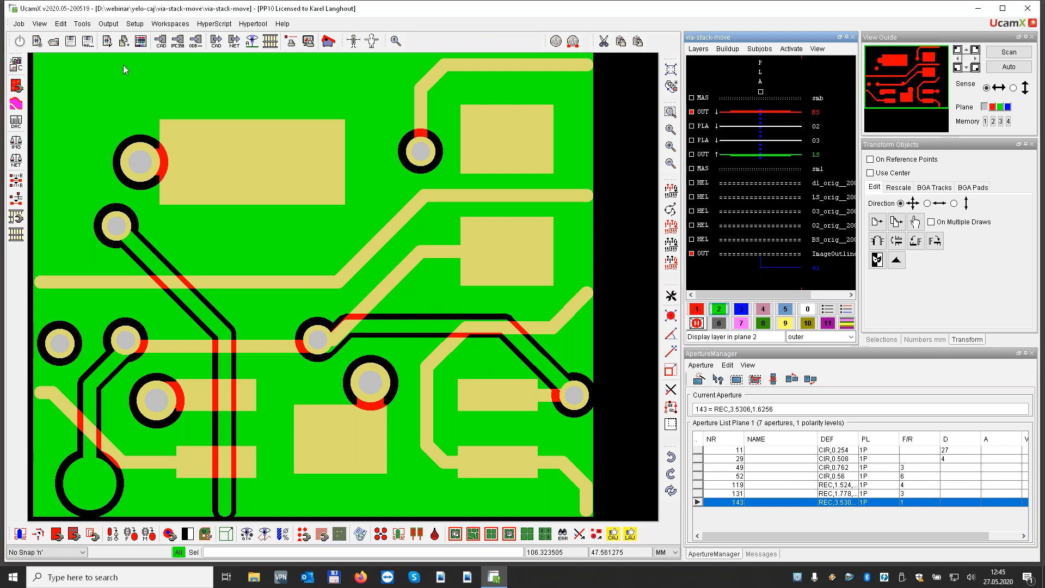
Open the recent Yelo_200515\Yelo job, closing the current job without saving it
left_click(19, 23)
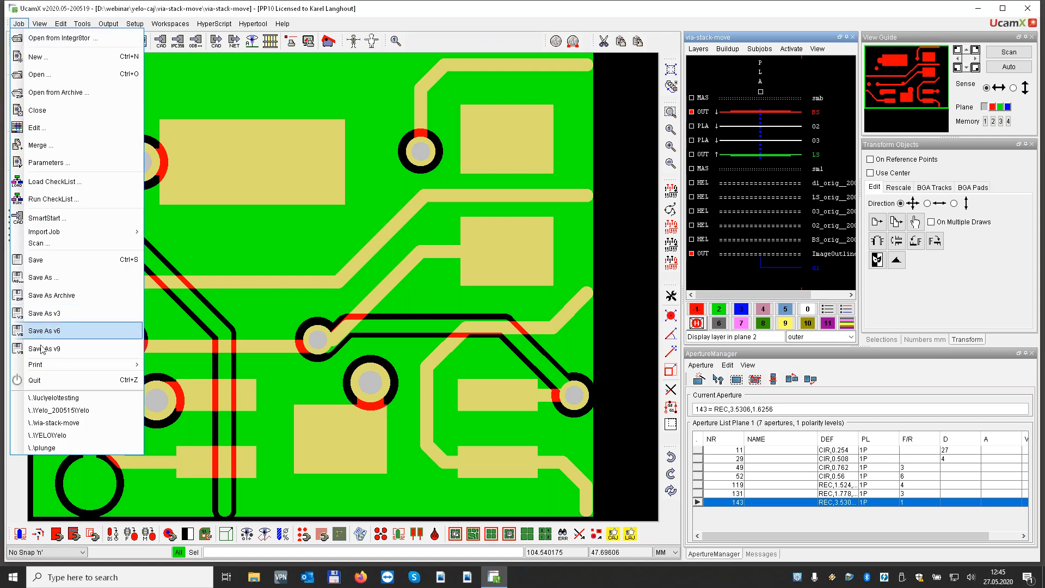
left_click(74, 411)
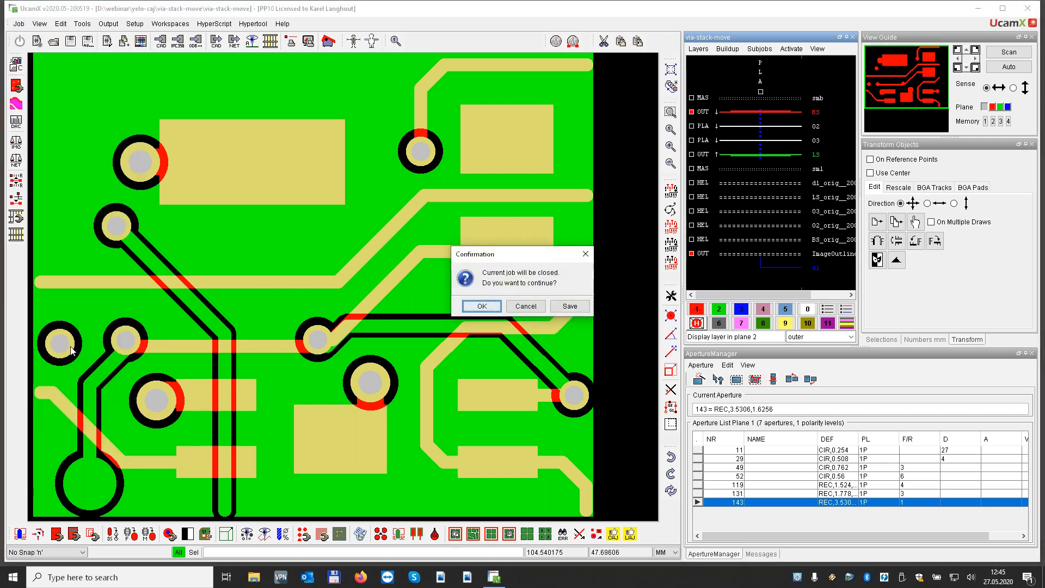
left_click(482, 306)
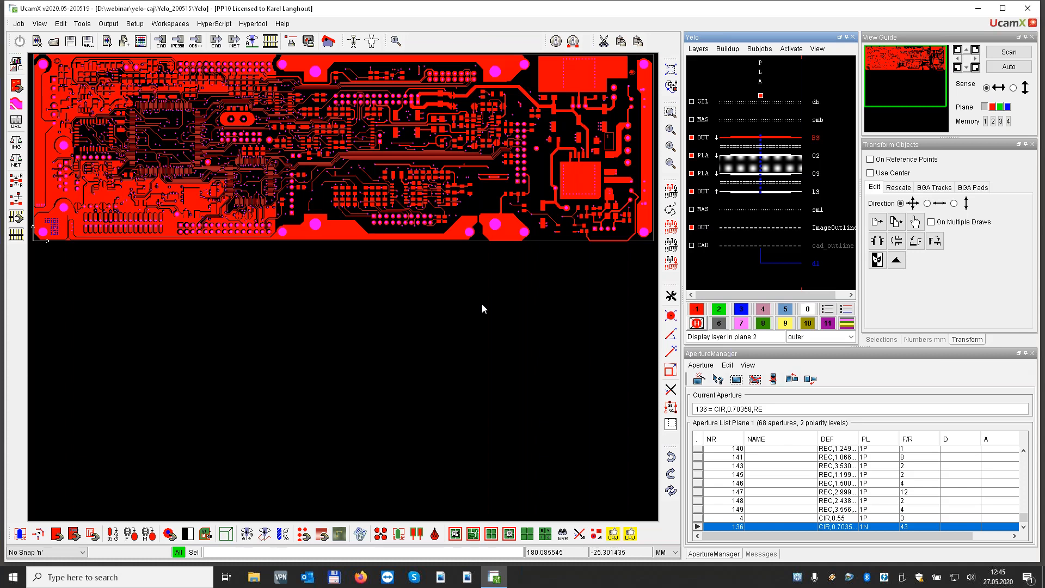
Load the YELO-Demo parameter set in YELO Copper Adjuster and review the minimum copper region size and in-plane copper width
left_click(614, 533)
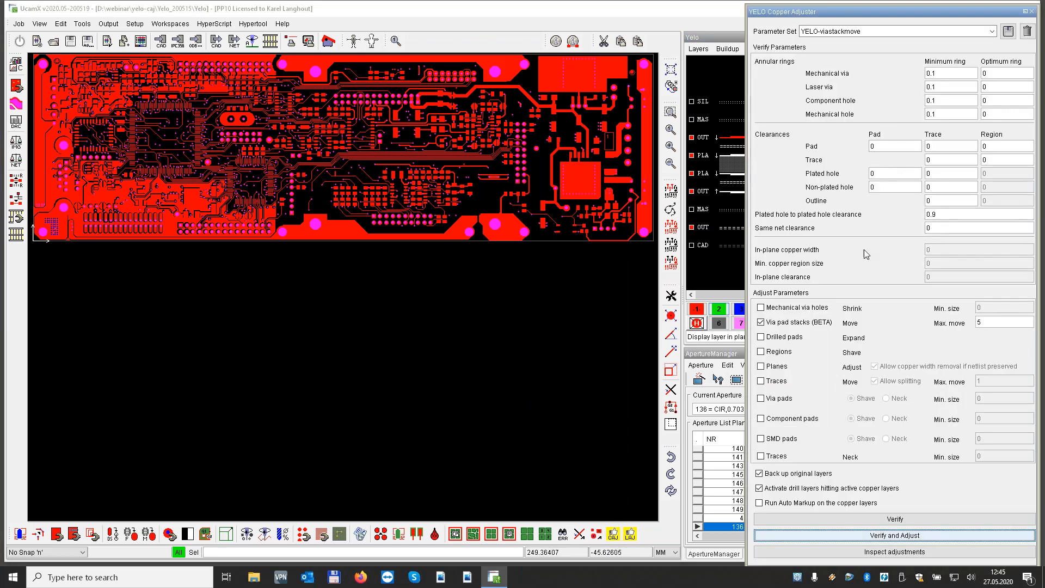
left_click(917, 34)
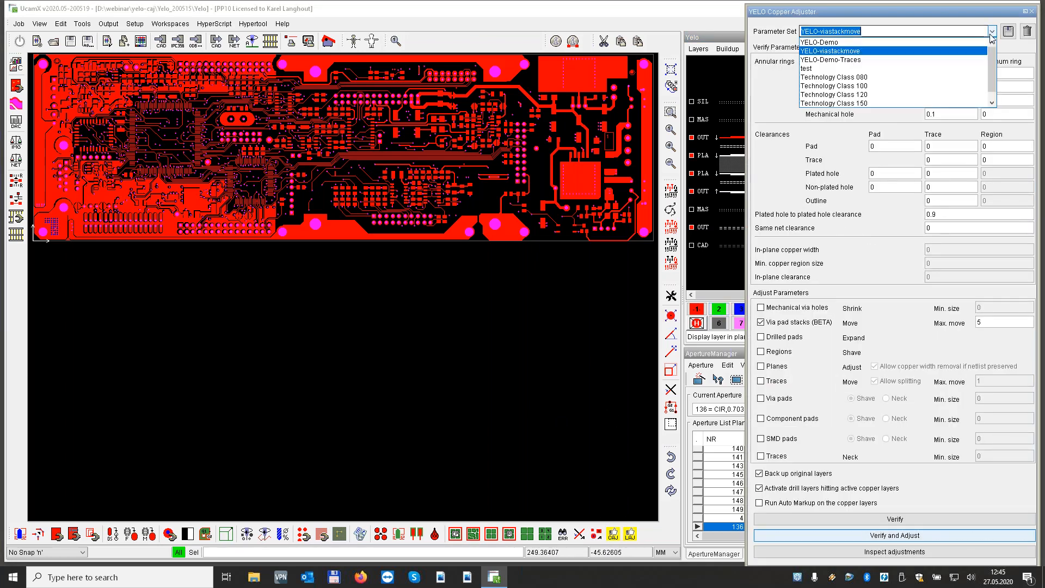
left_click(877, 48)
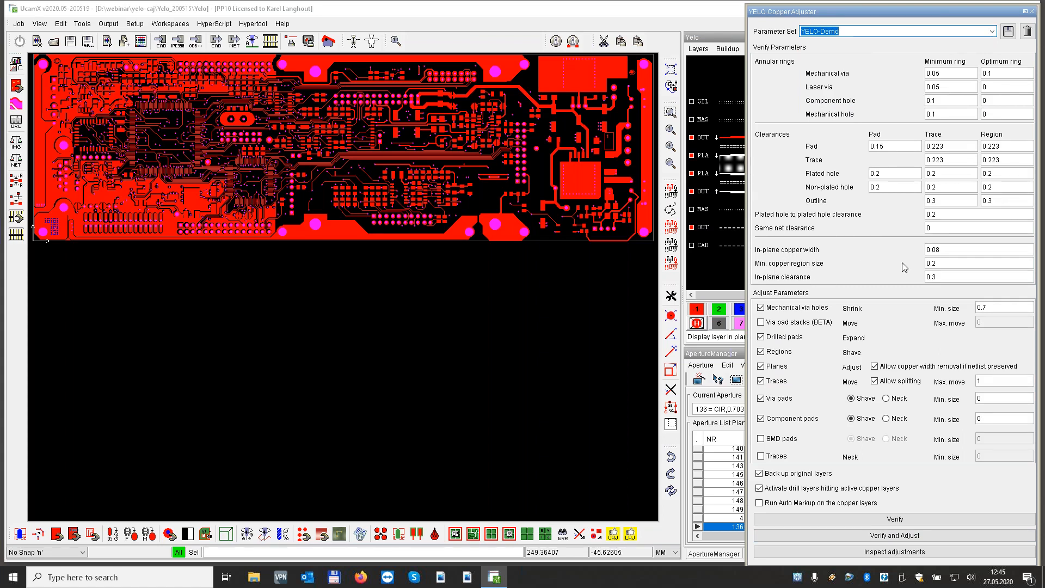
double_click(954, 264)
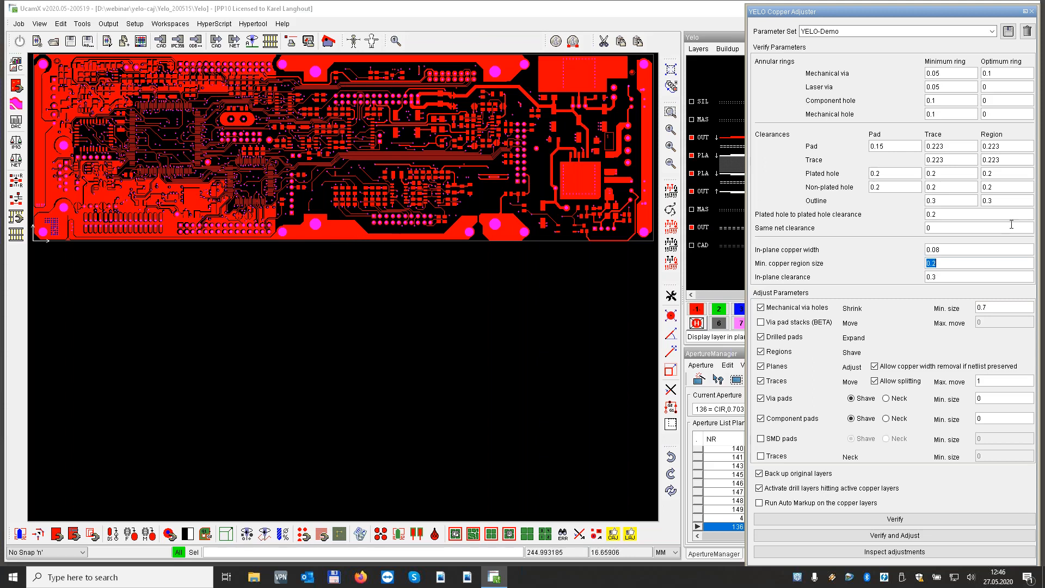
left_click(963, 250)
Select the two lowest traces of the long parallel trace bundle on layer BS with Select Chain
scroll(473, 159, "up", 5)
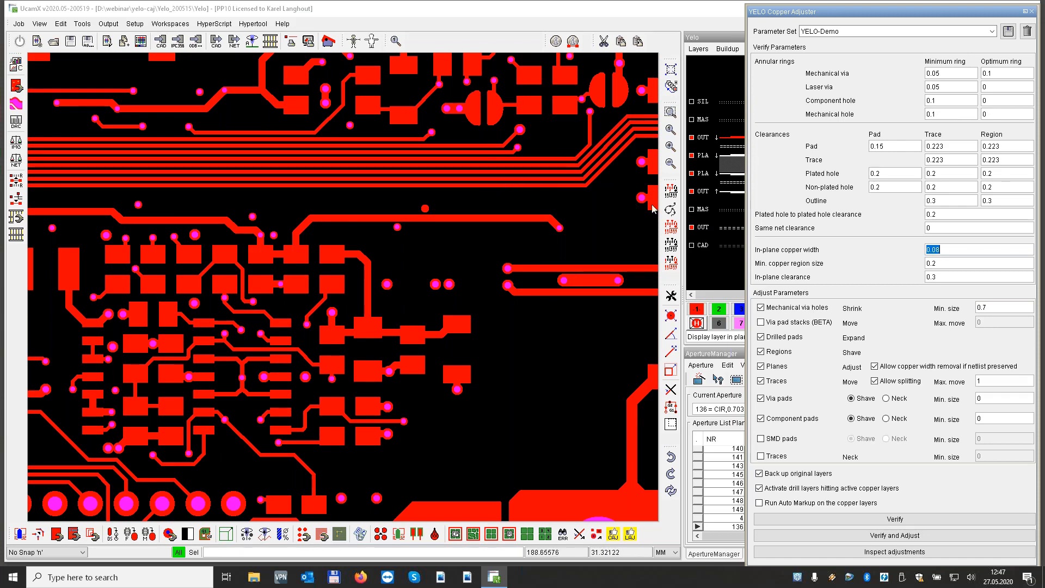
left_click(671, 210)
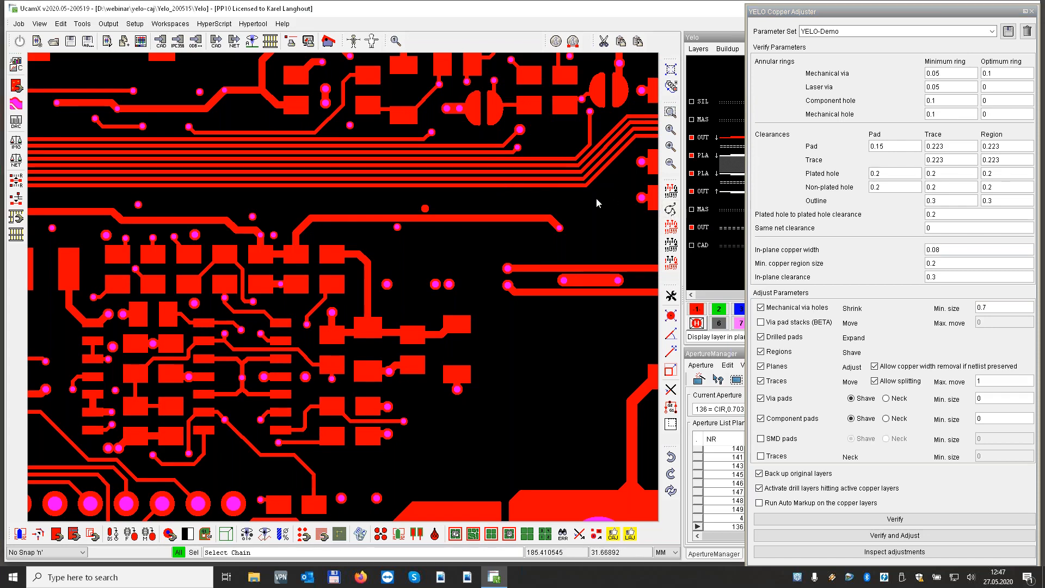
left_click(546, 186)
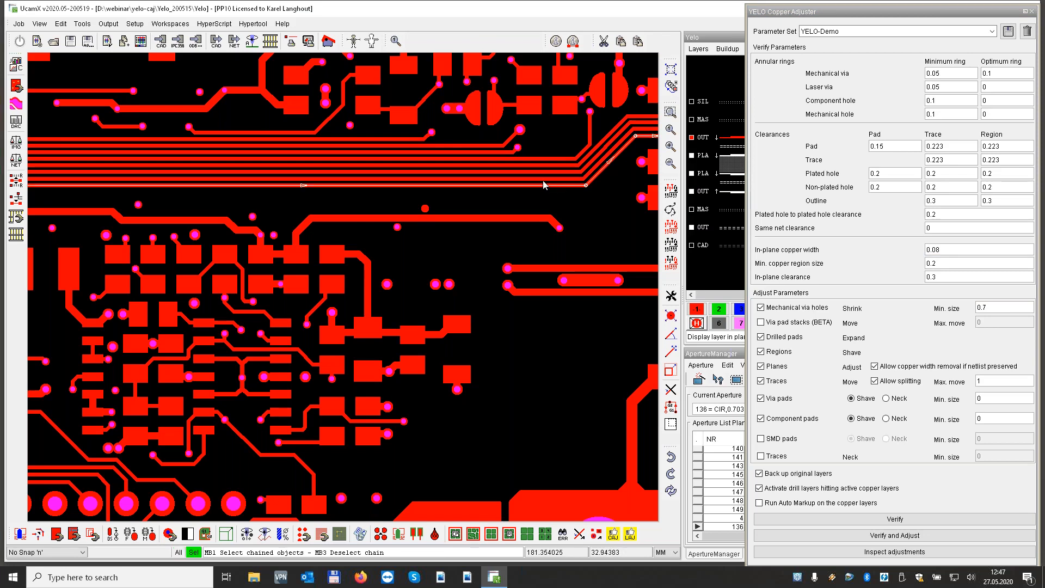
left_click(542, 179)
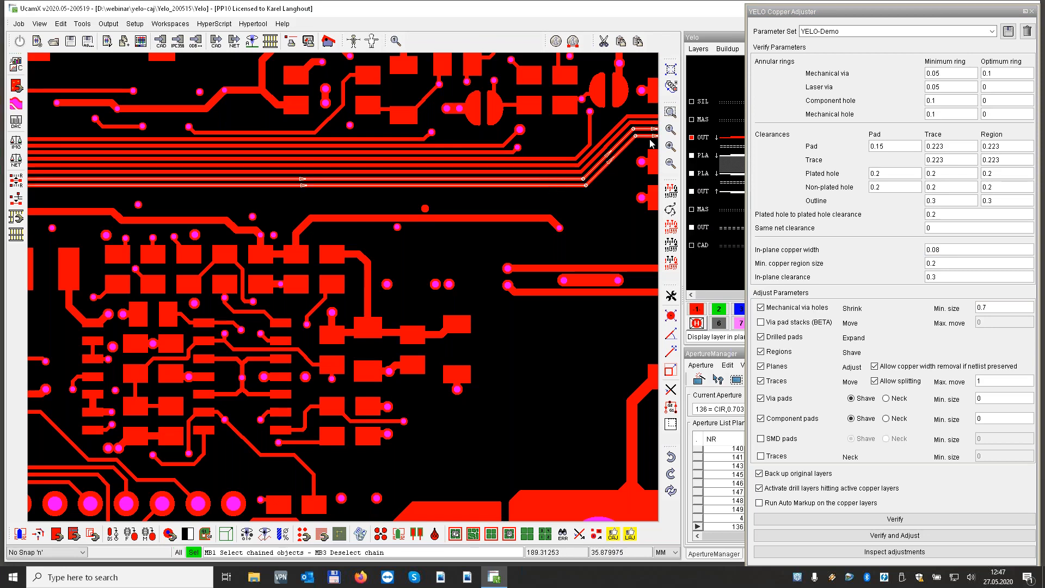
Add the YELO category attribute CAJ_Exclusion to the two selected traces, close Object Attributes and clear the selection
scroll(494, 203, "down", 3)
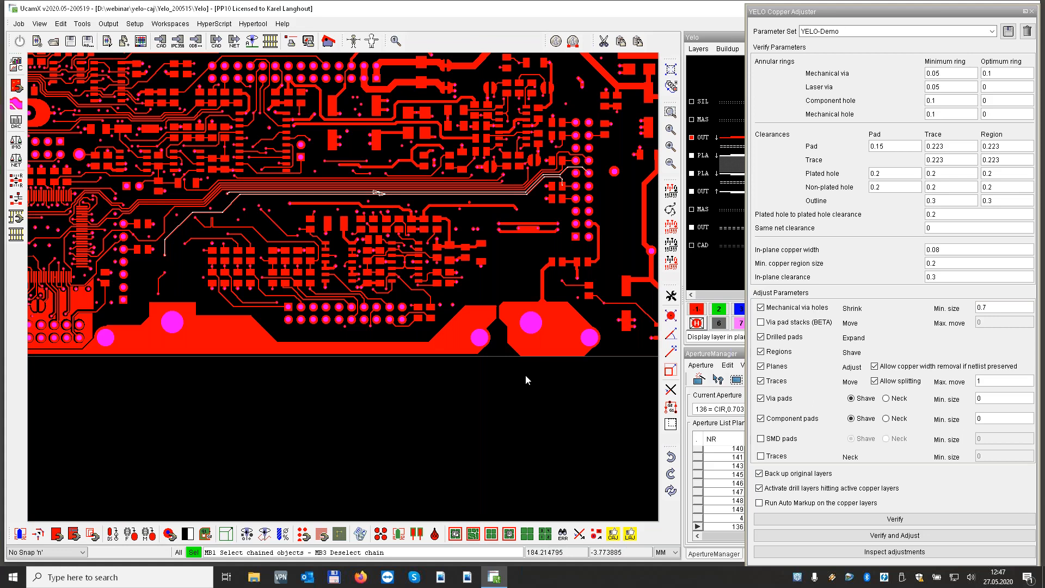
left_click(579, 538)
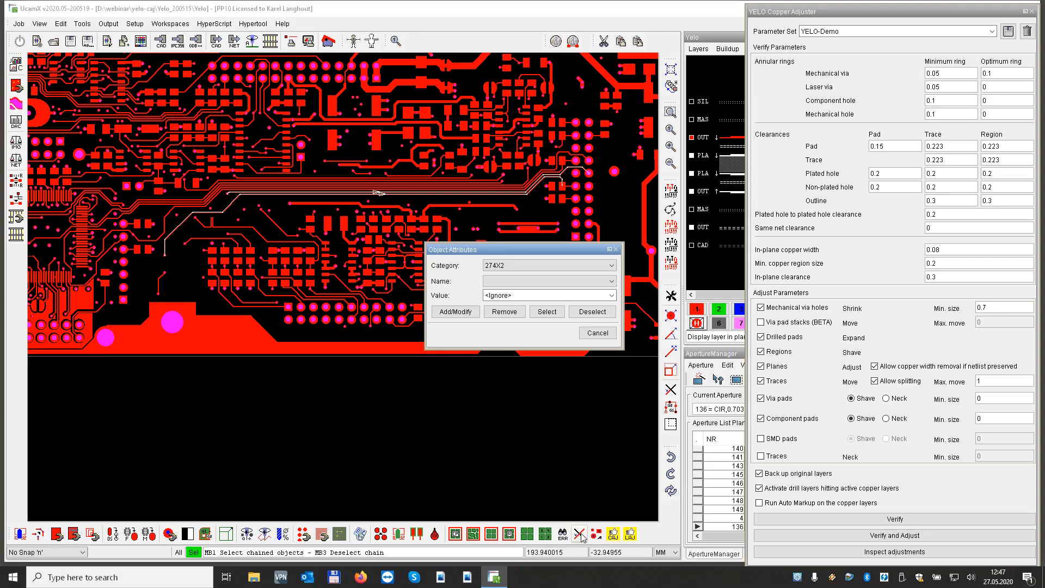
left_click(613, 265)
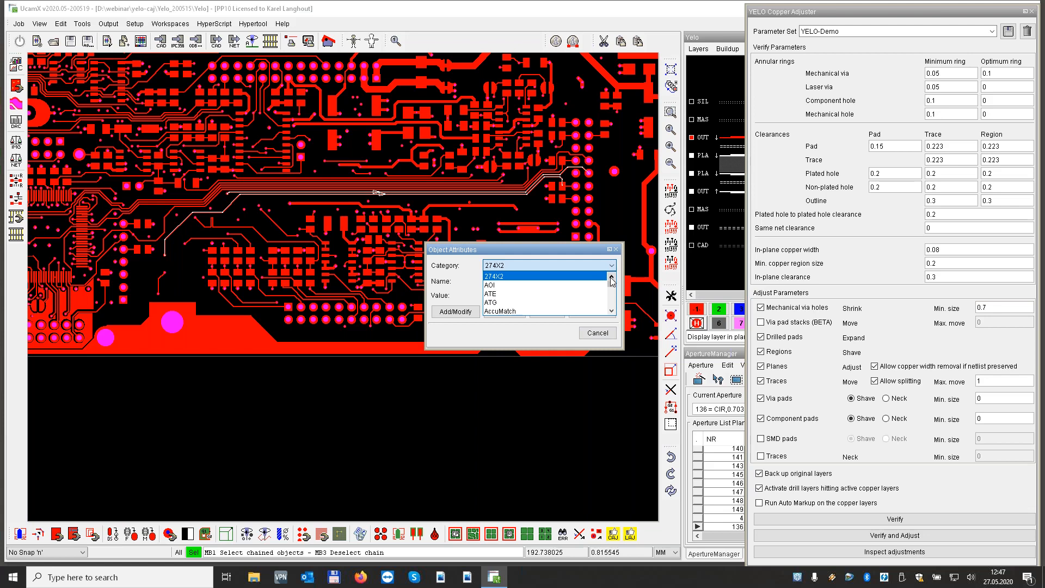
left_click_drag(613, 287, 618, 310)
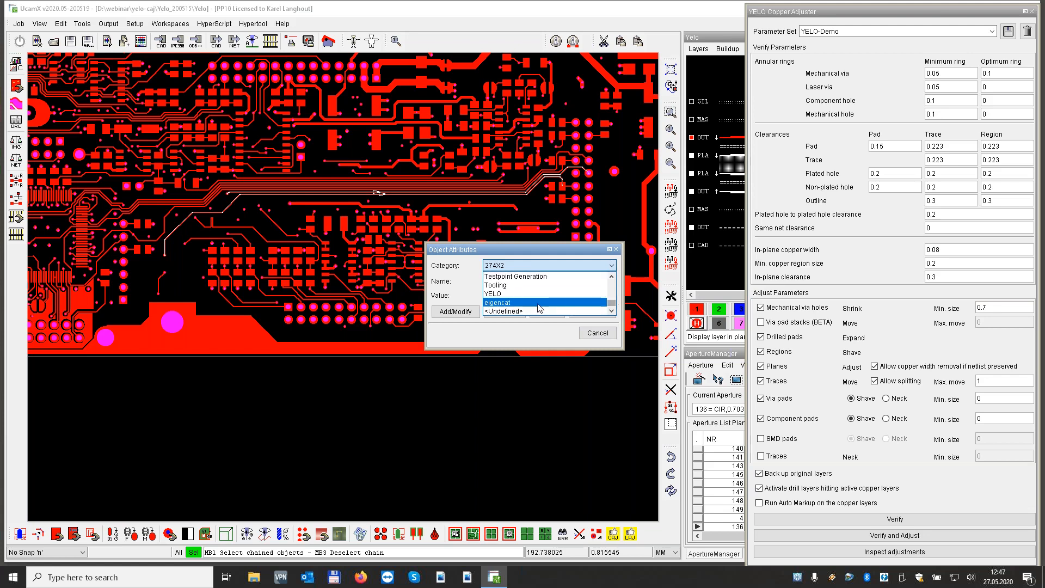
left_click(494, 294)
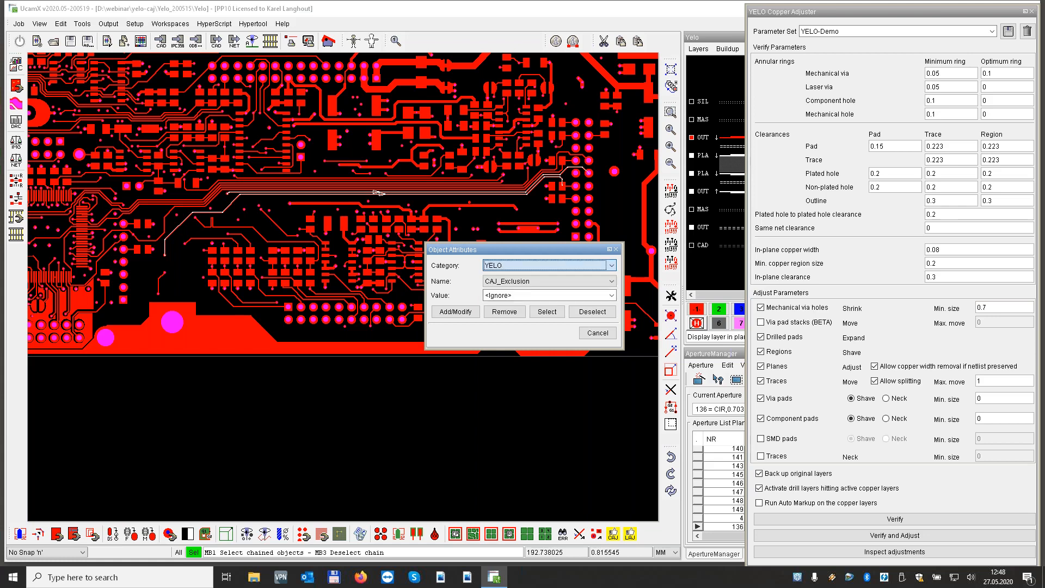
left_click(493, 283)
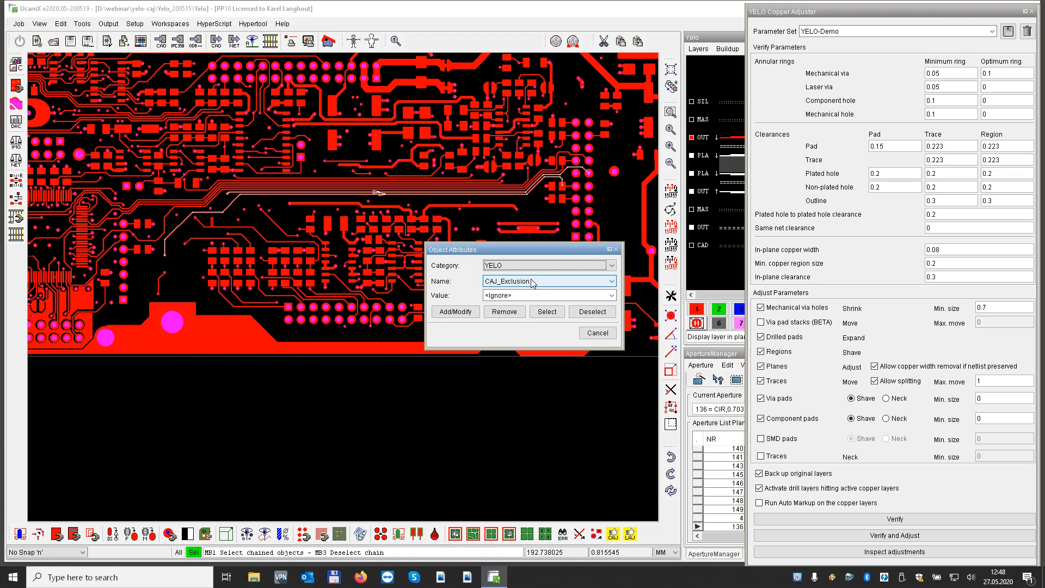
left_click(456, 313)
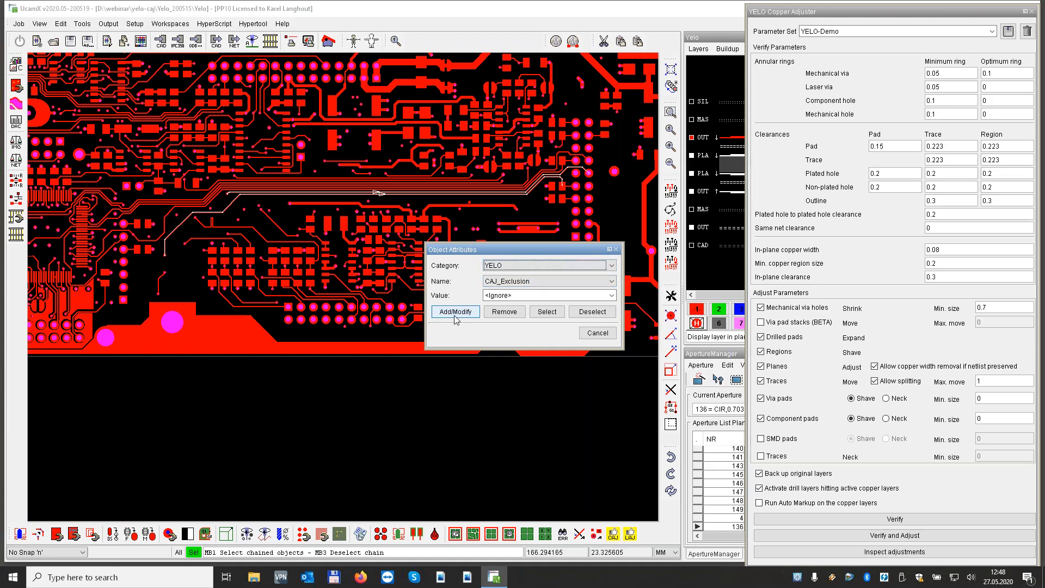
left_click(456, 313)
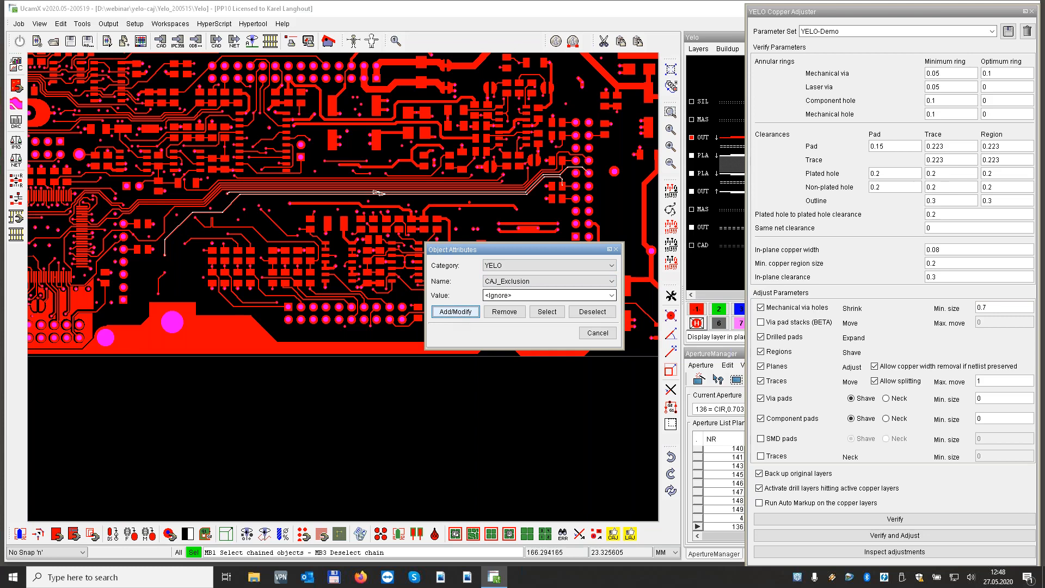
left_click(616, 249)
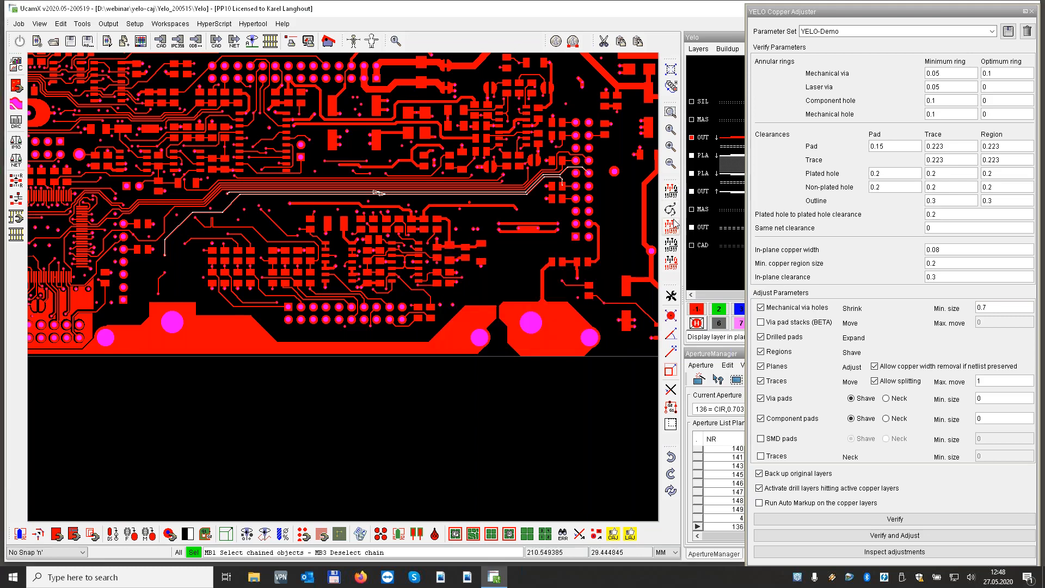
left_click(673, 244)
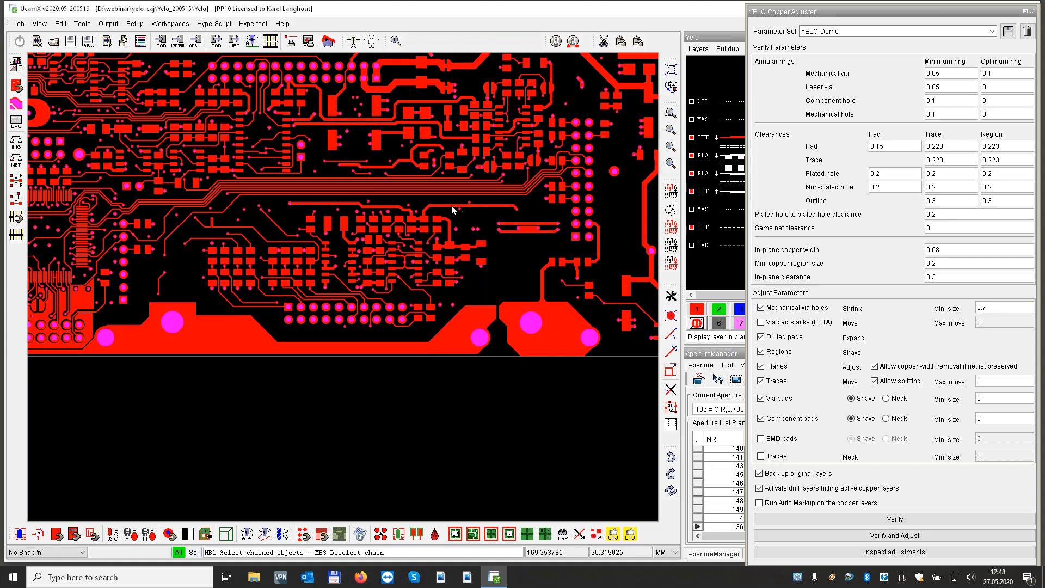